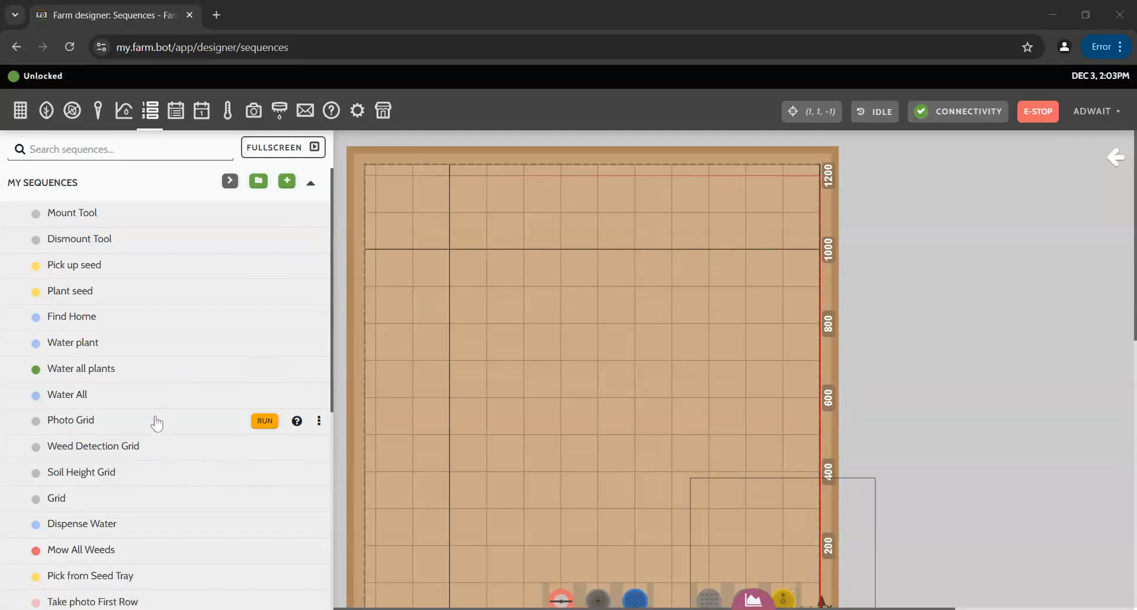
Snap a photo with the bot's camera from the Move panel and view it on the Photos page.
scroll(152, 422, "up", 6)
left_click(816, 117)
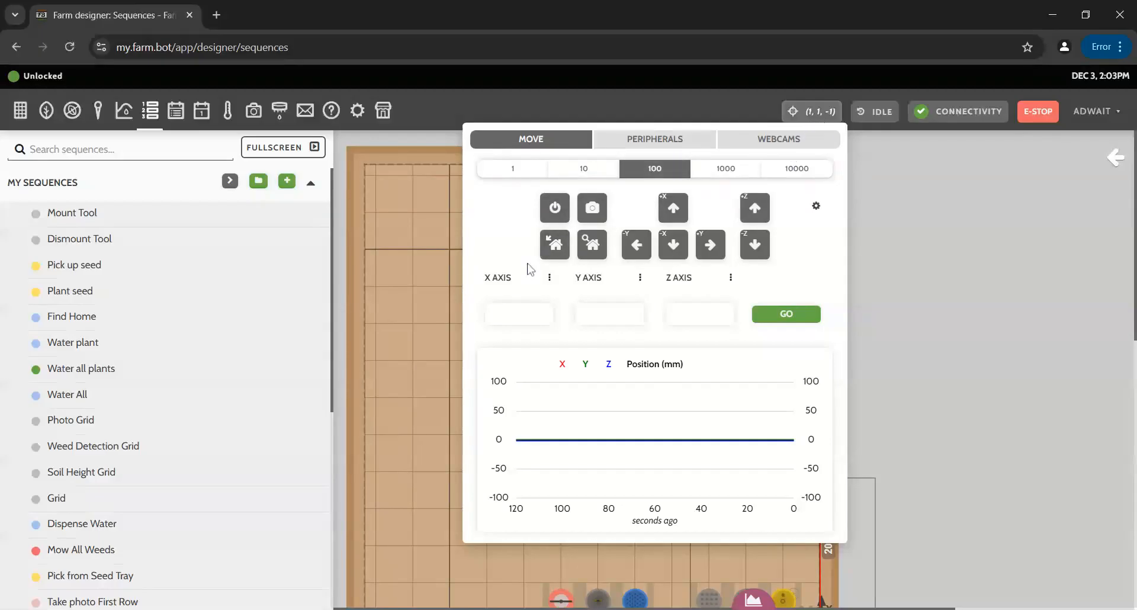
left_click(592, 207)
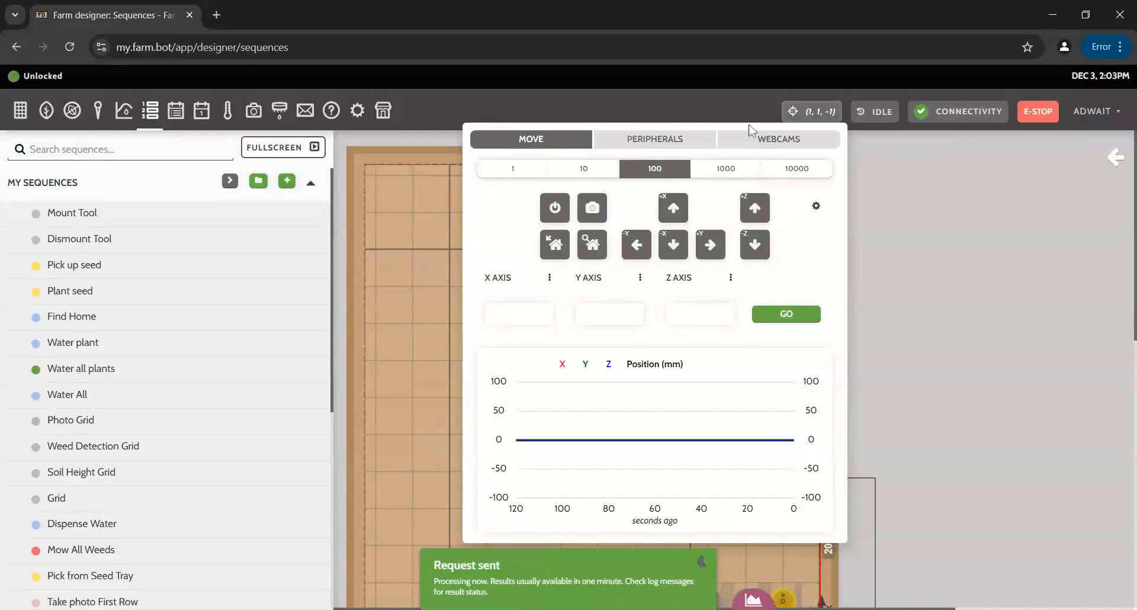
left_click(254, 113)
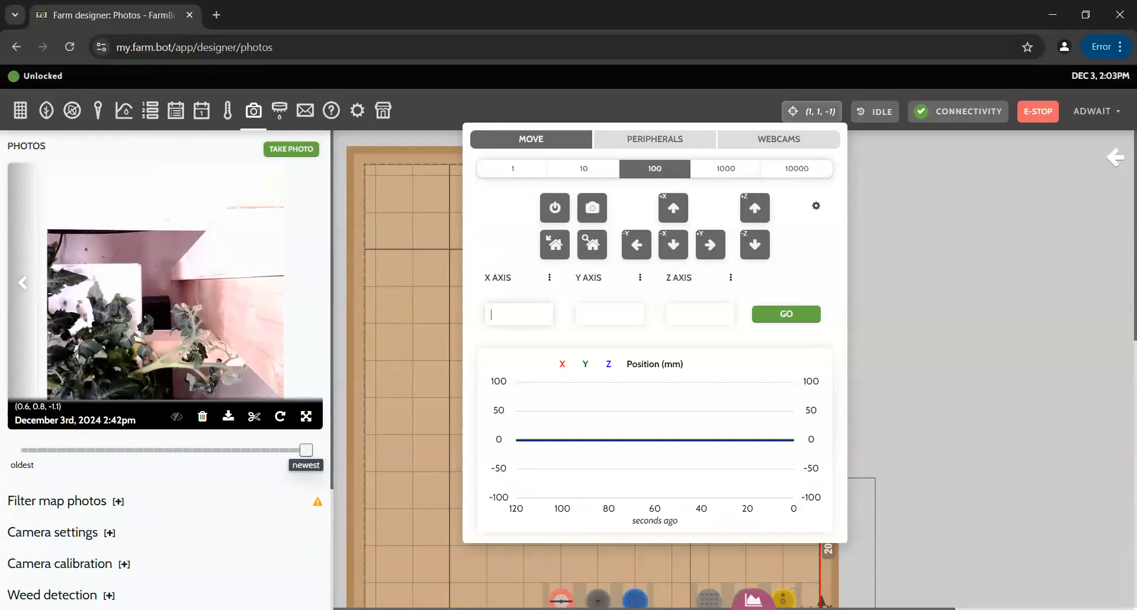
Send the bot to X 50, Y 50, Z -15 and take a photo from there.
type("0")
left_click(786, 313)
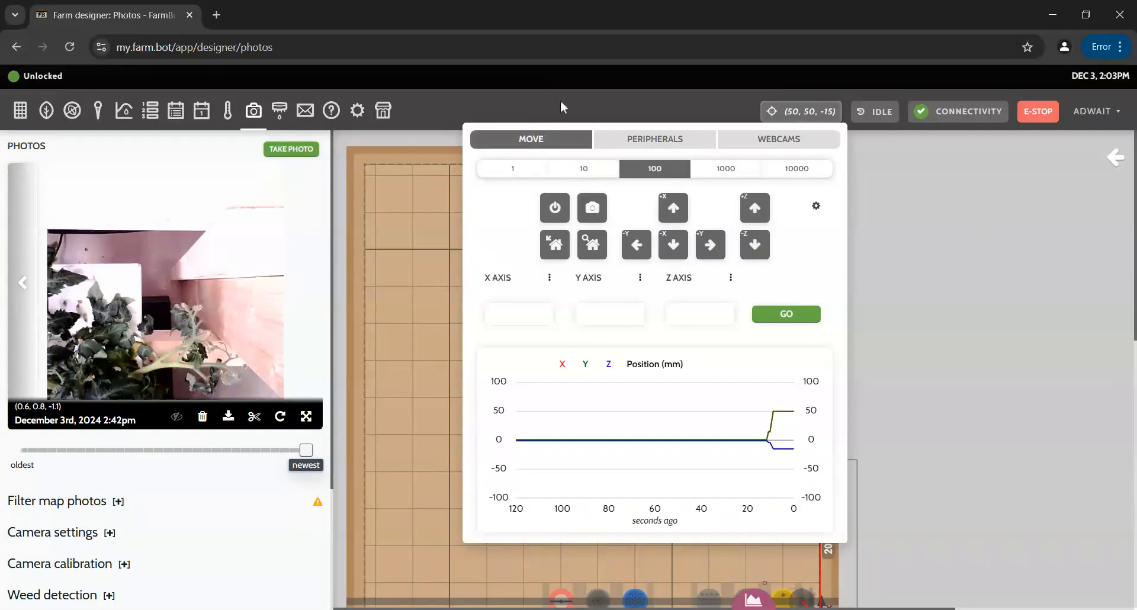
left_click(593, 207)
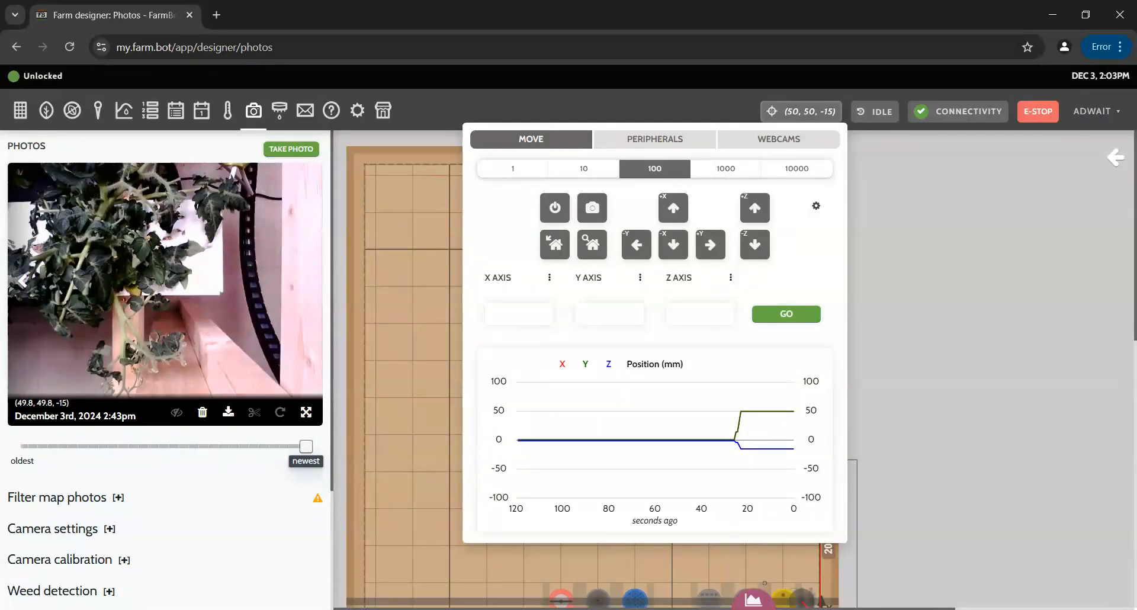
left_click(519, 313)
left_click(151, 110)
Open Take photo First Row, scroll through its 13 steps, and go back to the sequence list.
scroll(98, 565, "down", 4)
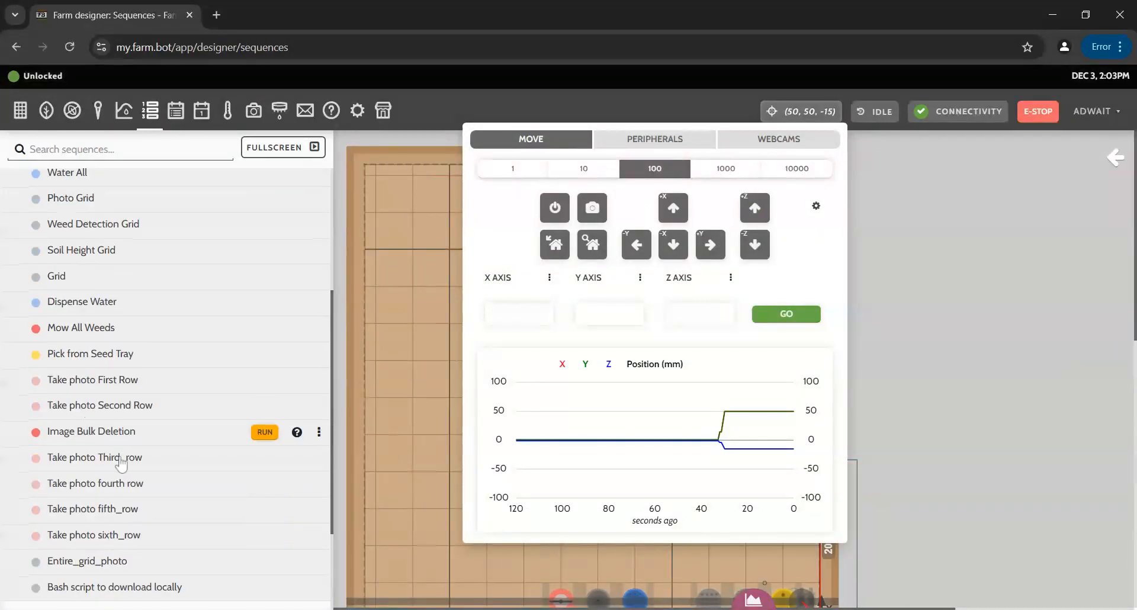
left_click(106, 388)
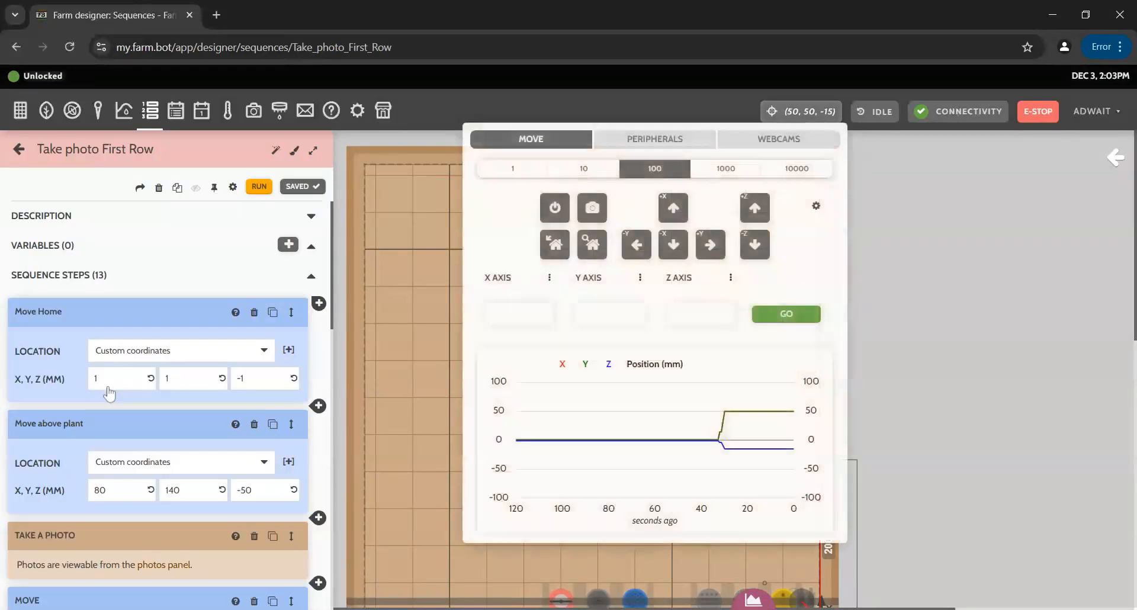
scroll(201, 409, "down", 3)
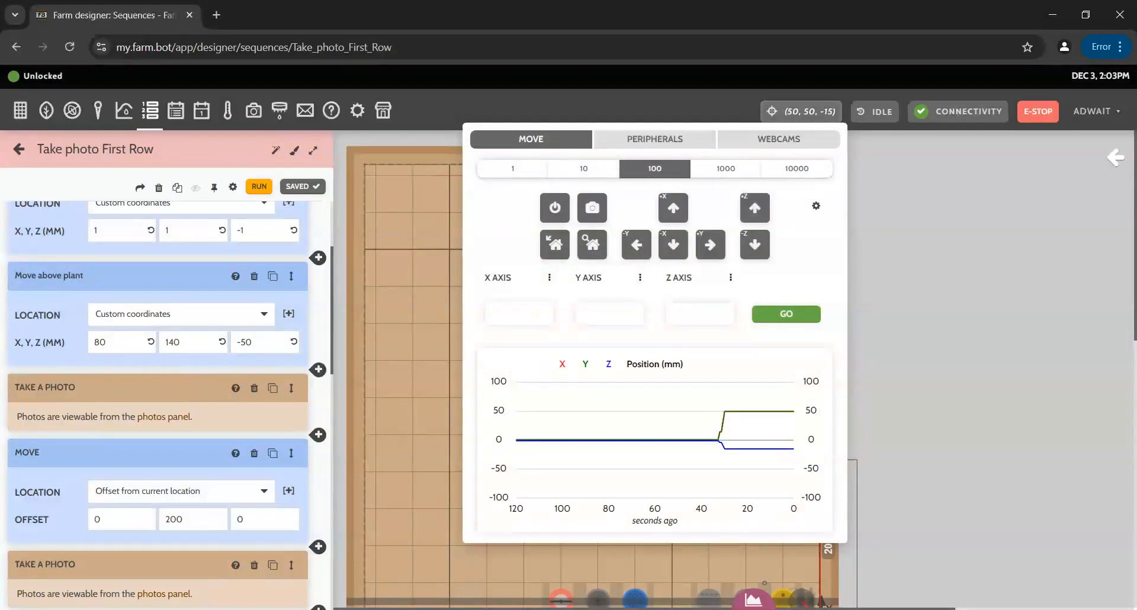
scroll(183, 389, "up", 3)
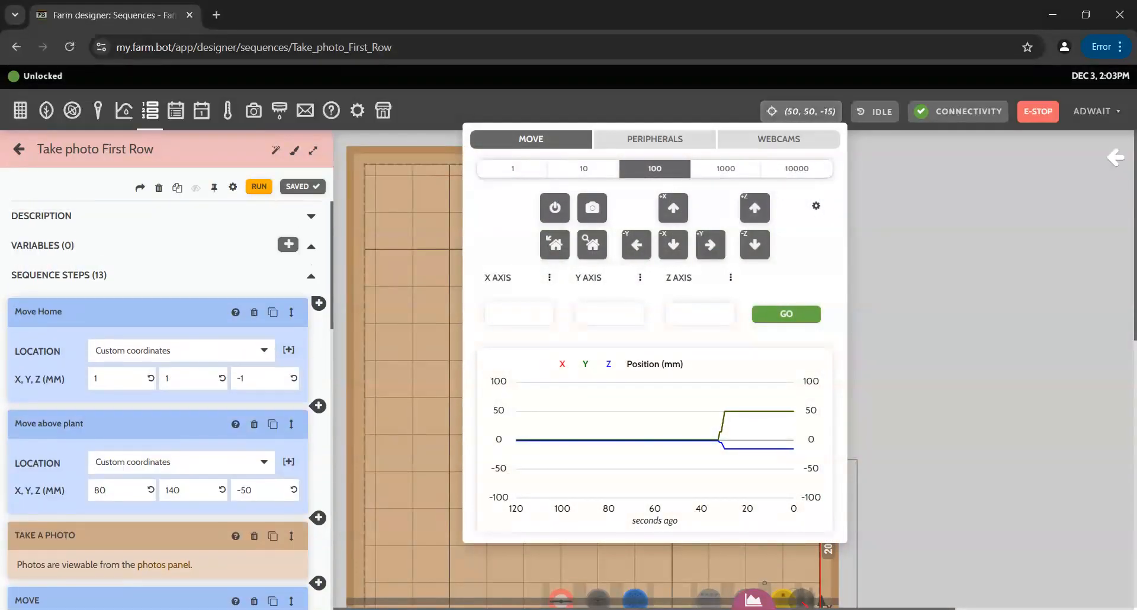
left_click(19, 150)
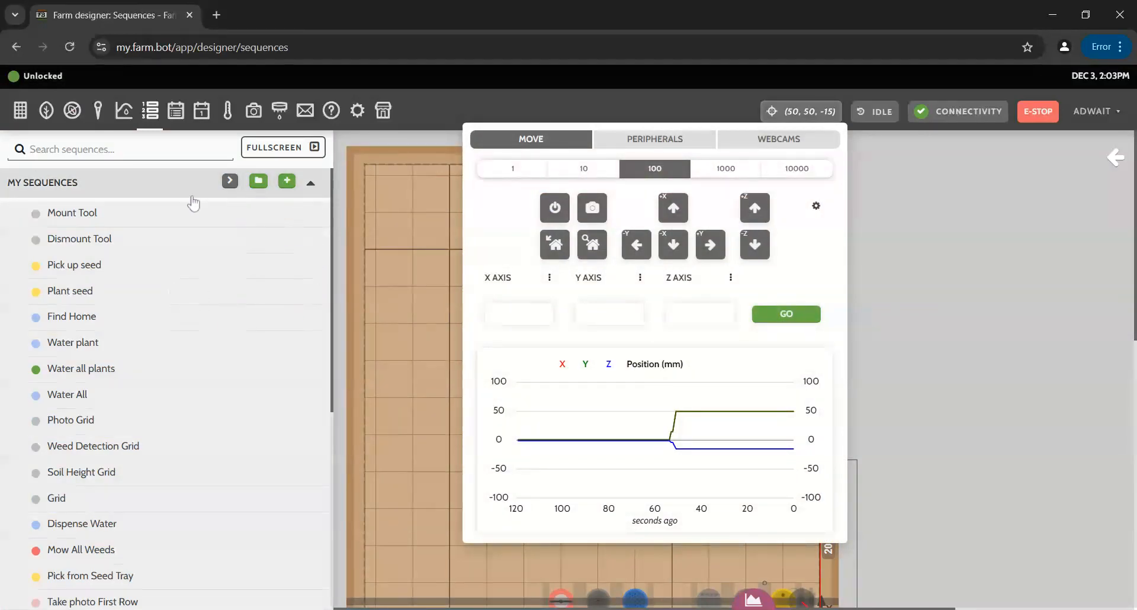
left_click(151, 112)
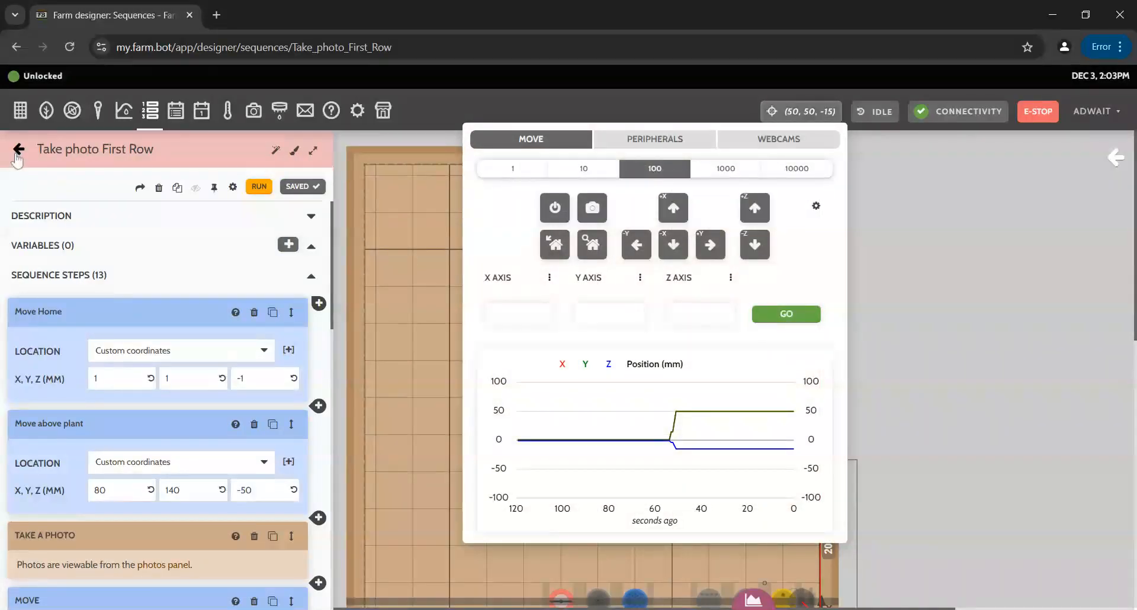
left_click(18, 151)
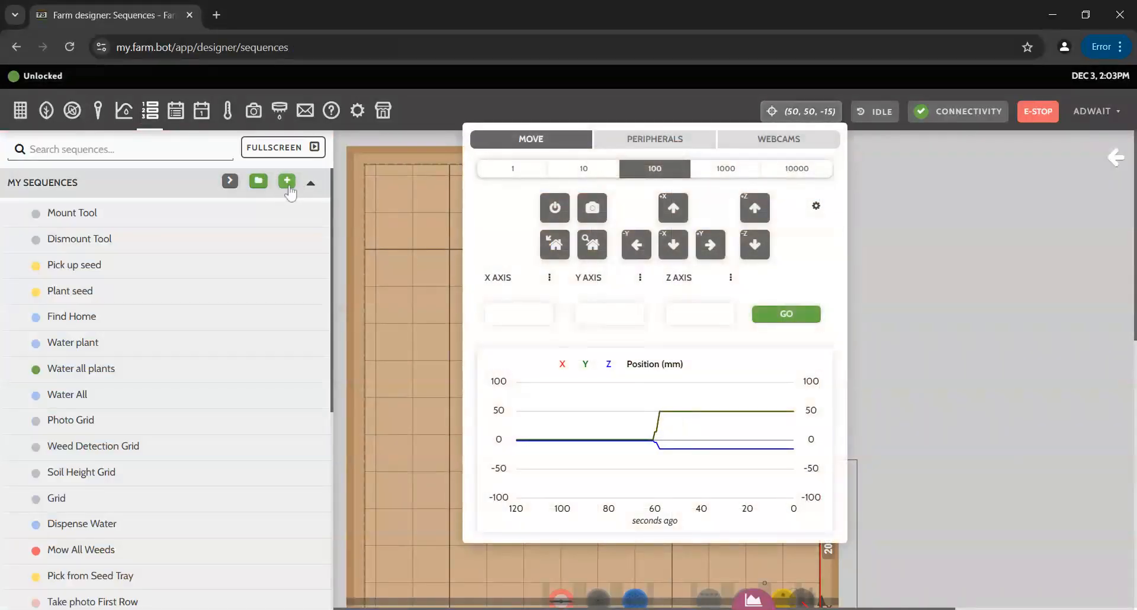
Add a new sequence and replace its default name with sequence_for_video_tut.
left_click(287, 180)
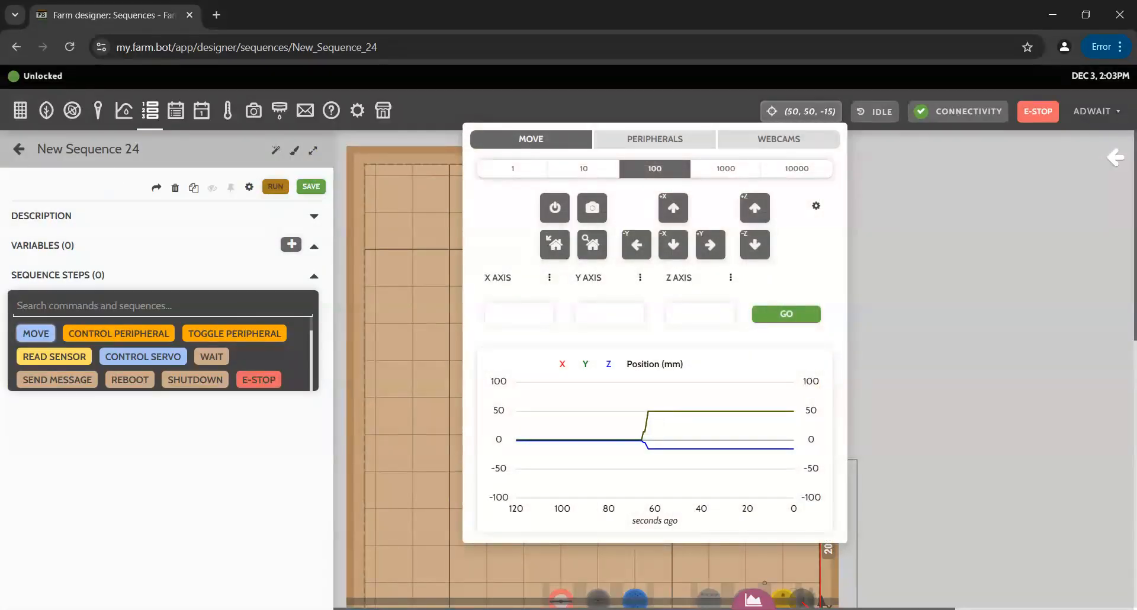
left_click(140, 154)
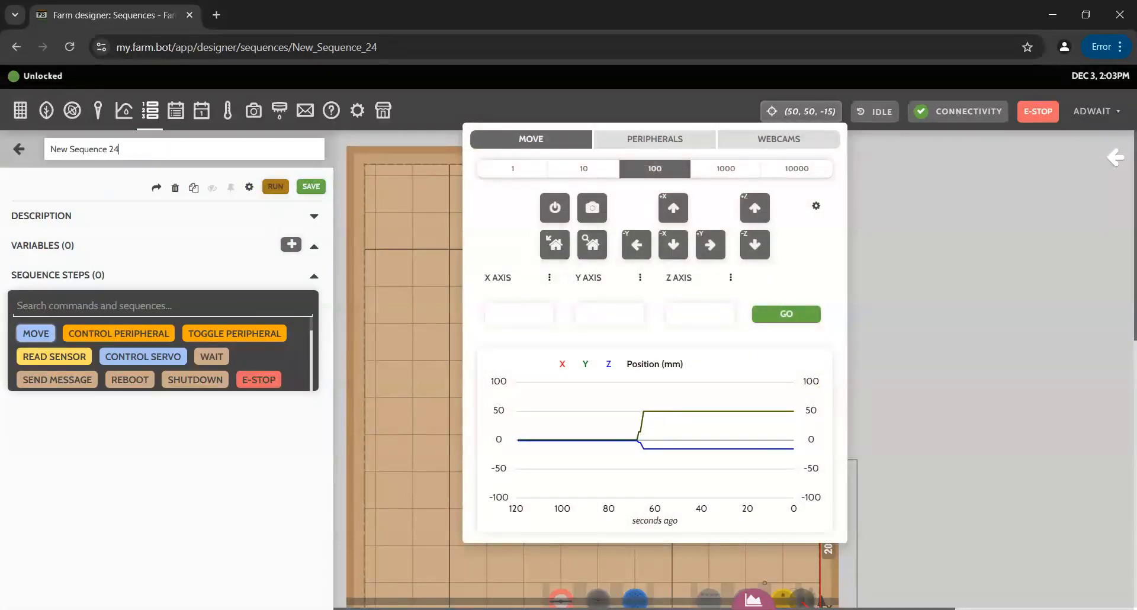
key("ctrl+a")
key("BackSpace")
type("sequence_for")
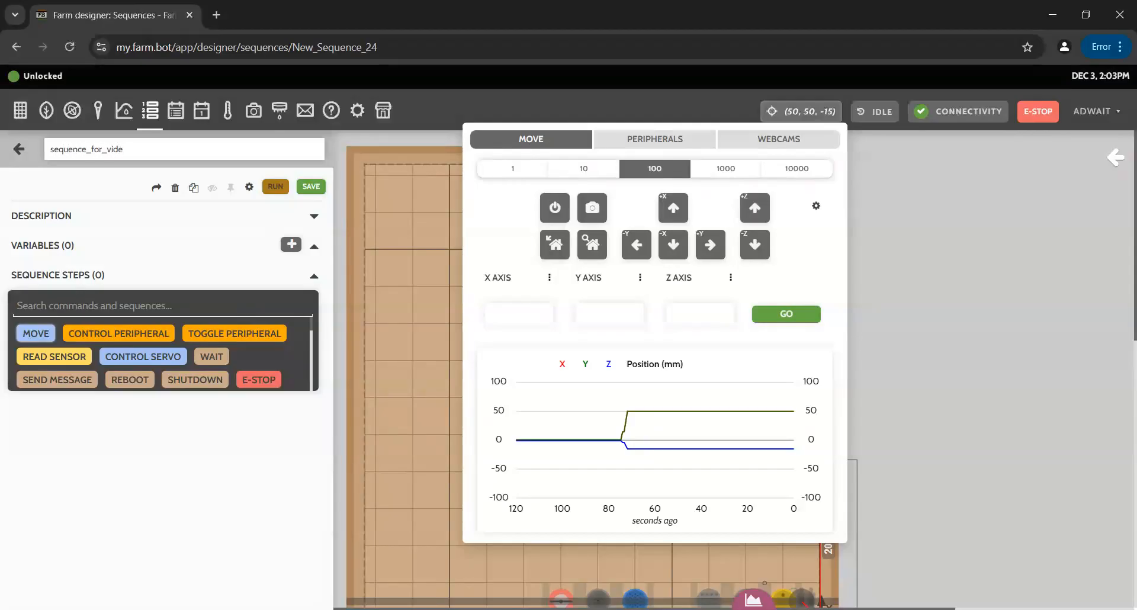
type("_video_tut")
left_click(87, 188)
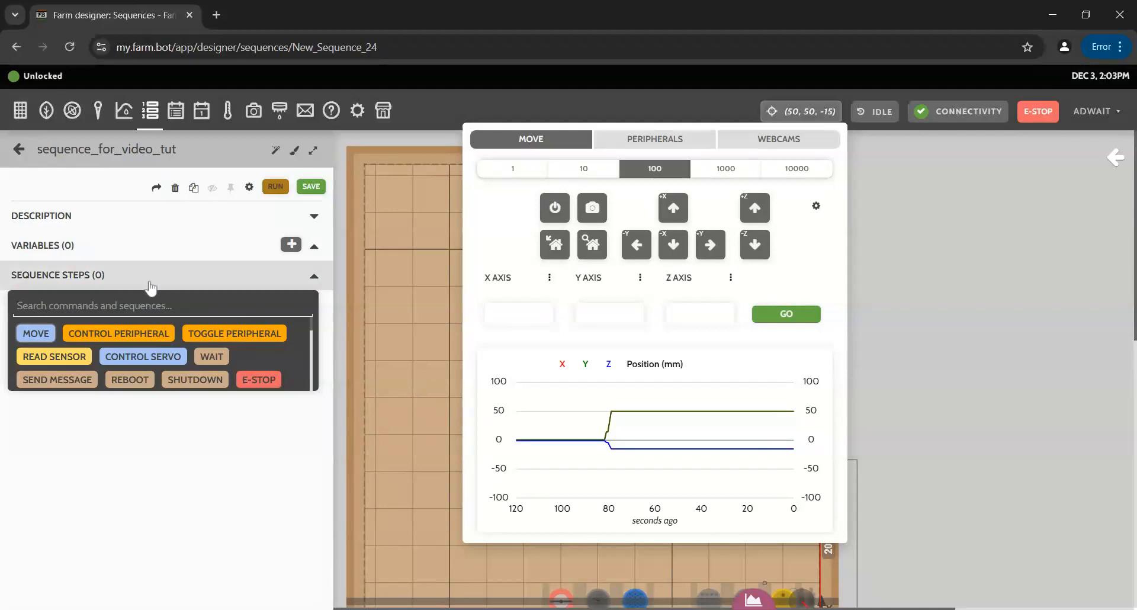
left_click(117, 222)
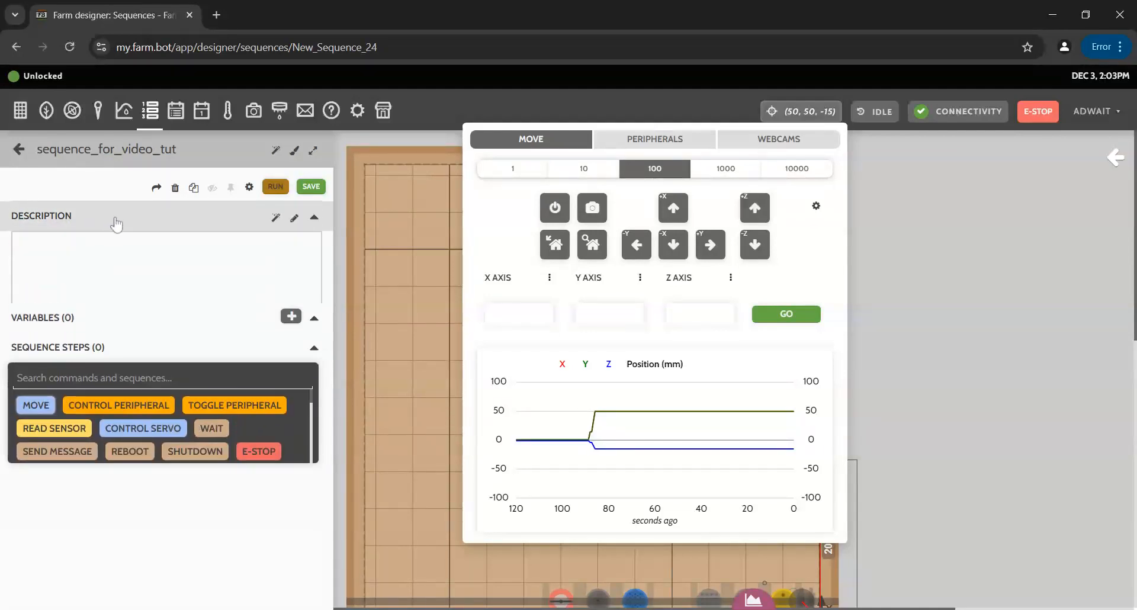
left_click(121, 223)
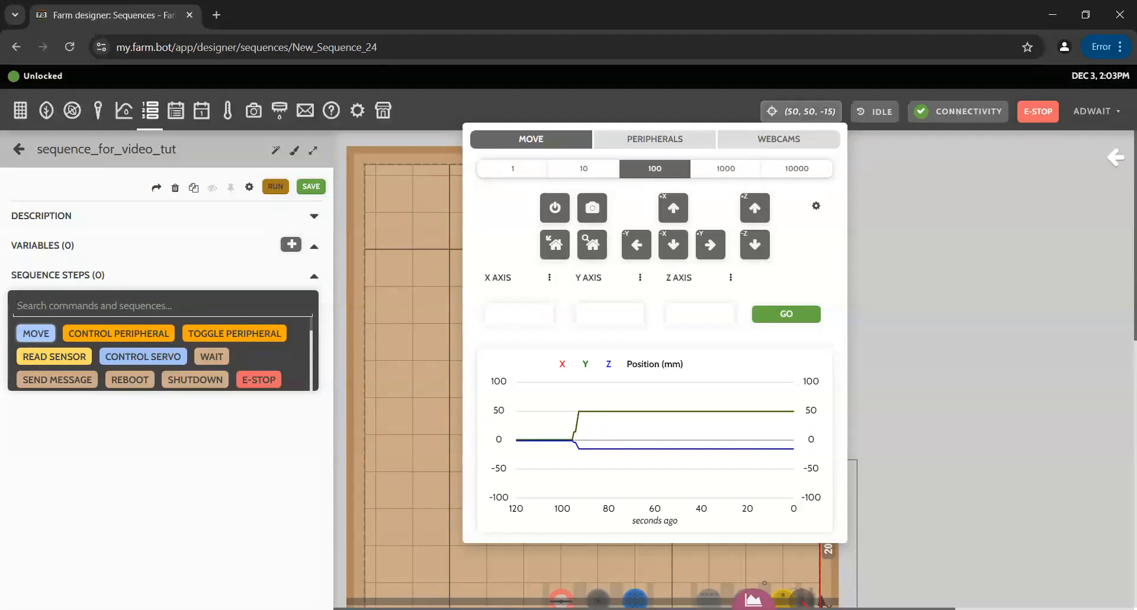
Add a Move step to custom coordinates X 1, Y 1, Z -1.
left_click(42, 335)
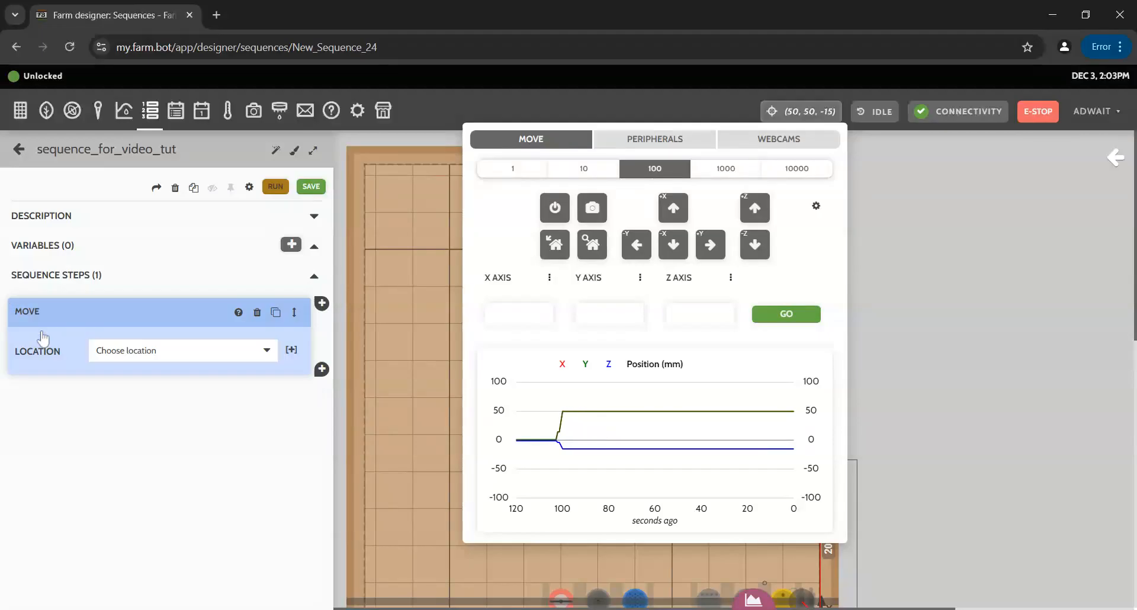
left_click(175, 354)
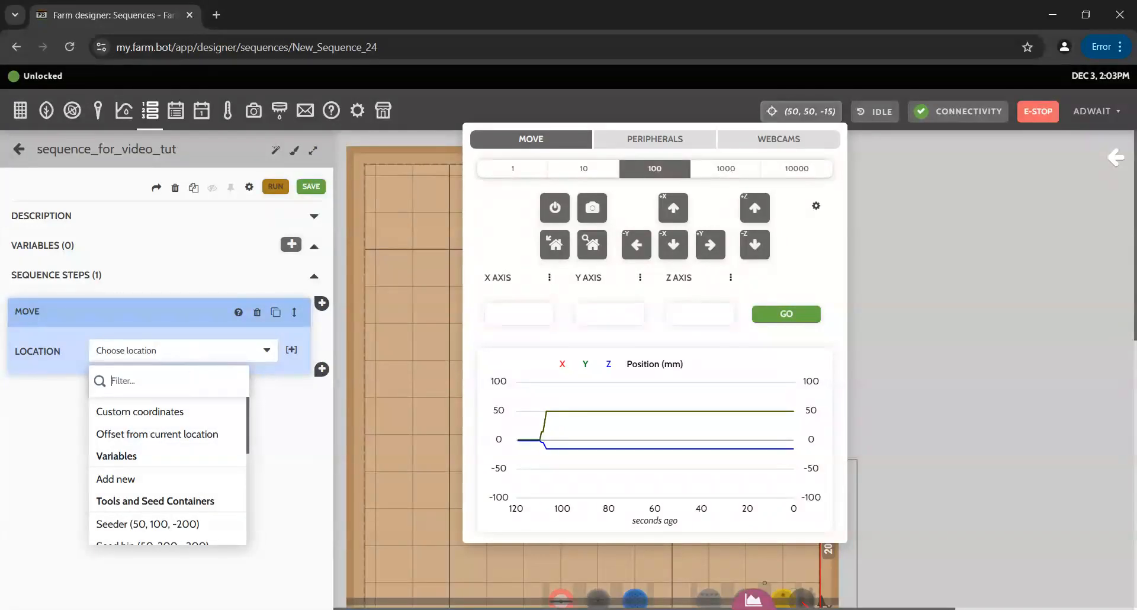
left_click(181, 414)
left_click(121, 378)
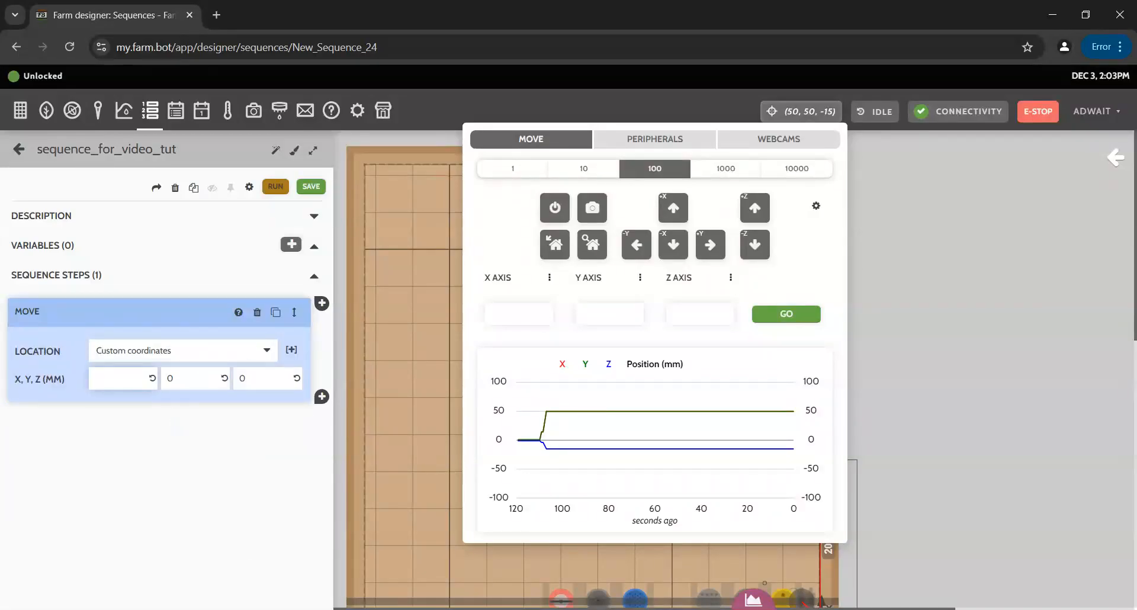
key("Tab")
type("1")
key("Tab")
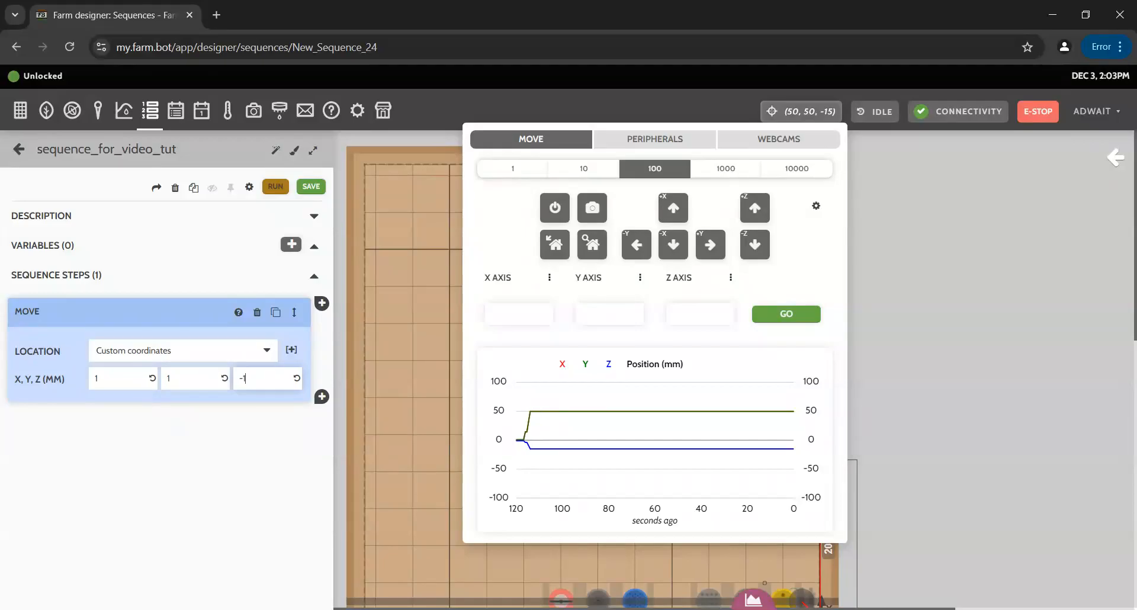
left_click(216, 469)
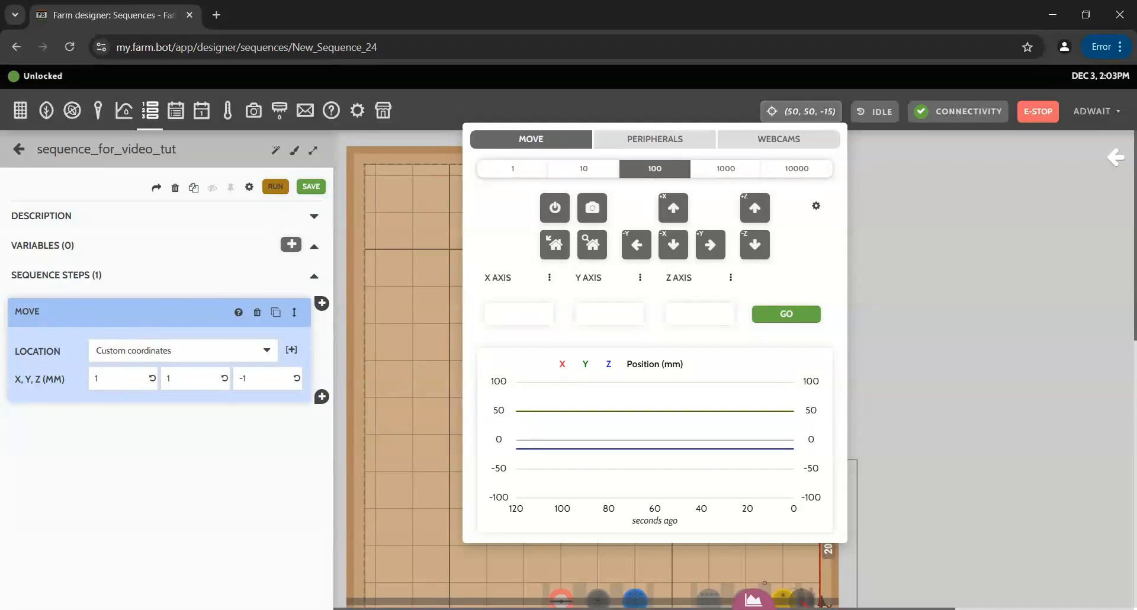
Bring up the command list below the Move step, ready for another step.
left_click(321, 397)
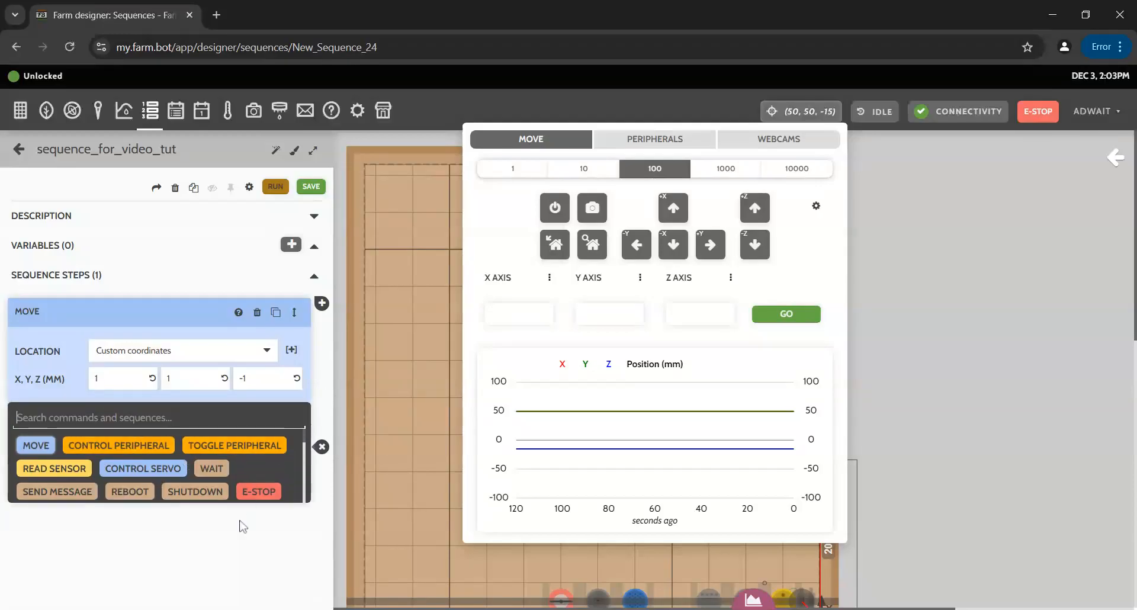
left_click(320, 446)
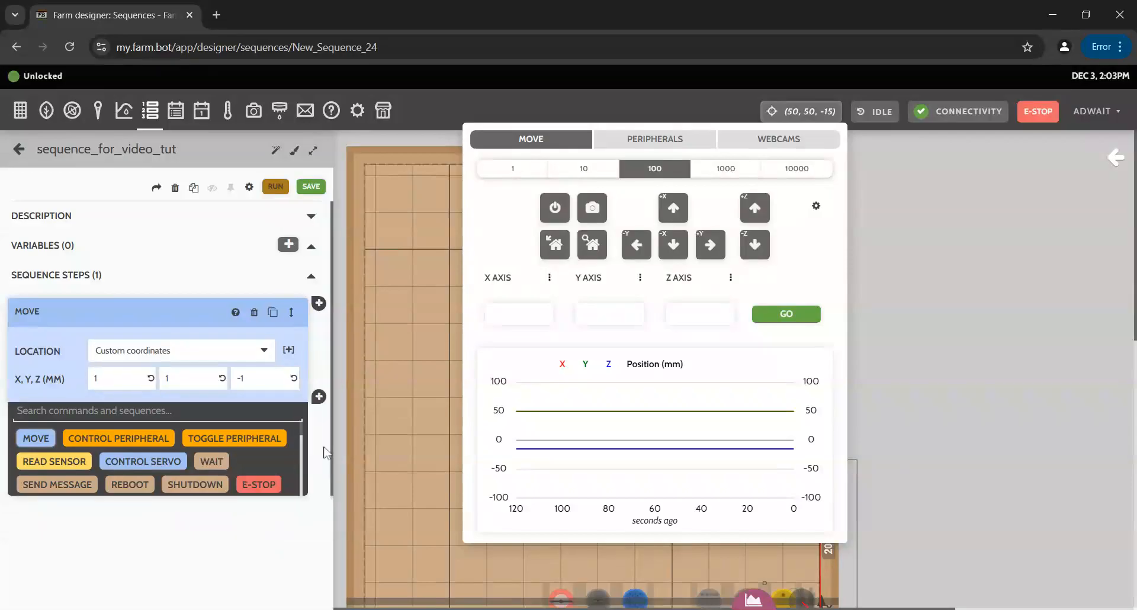
left_click(322, 398)
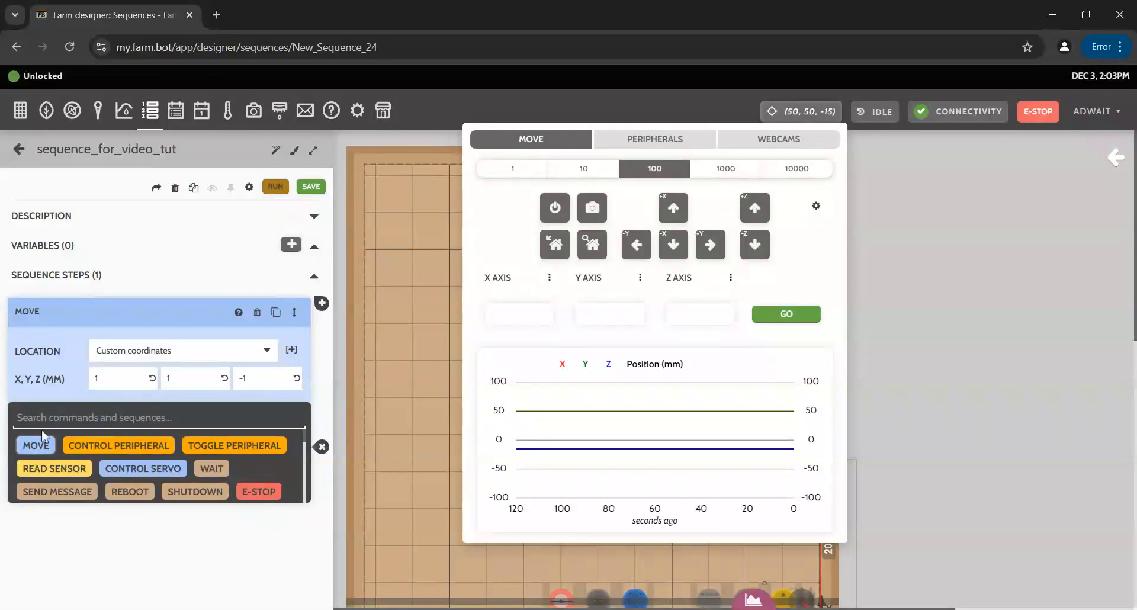
scroll(138, 468, "down", 6)
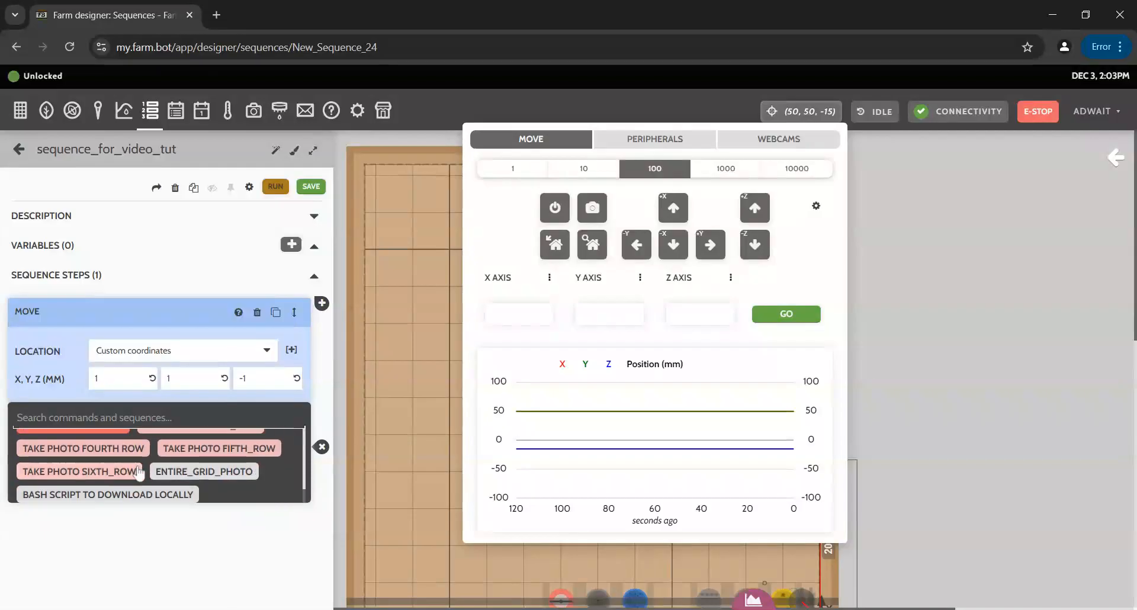
scroll(141, 467, "up", 6)
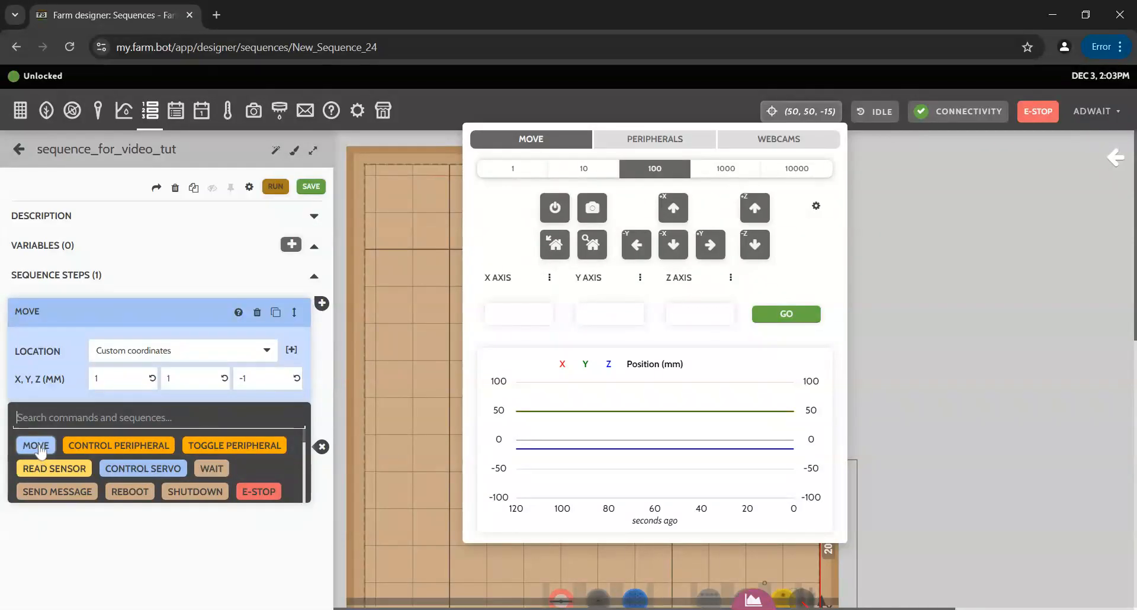
Add a second Move step to custom coordinates X 80, Y 140, Z -50.
left_click(39, 450)
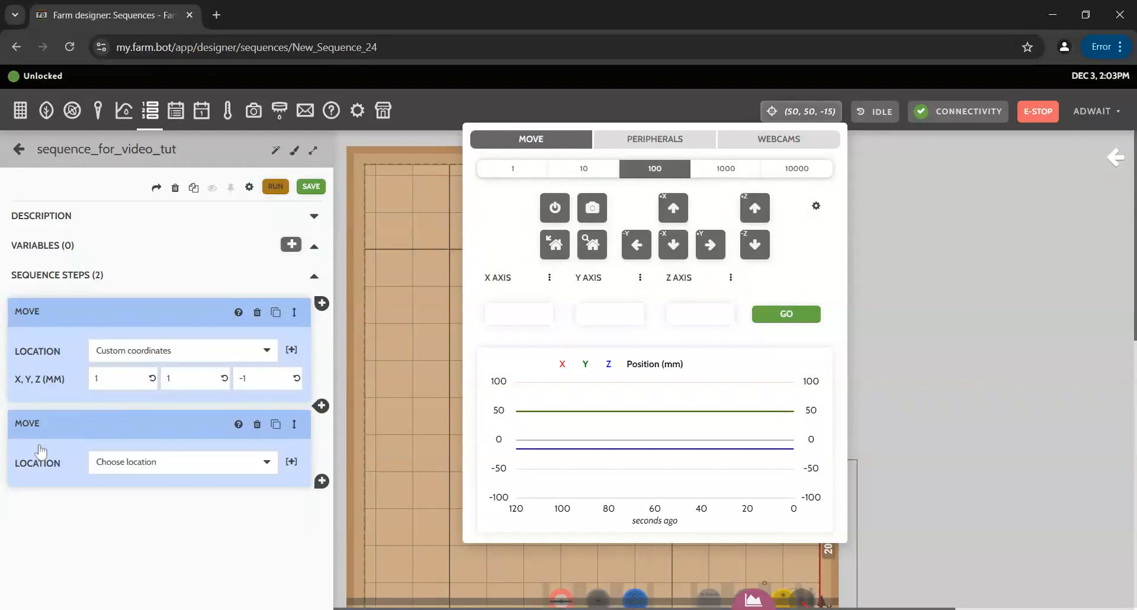
left_click(179, 478)
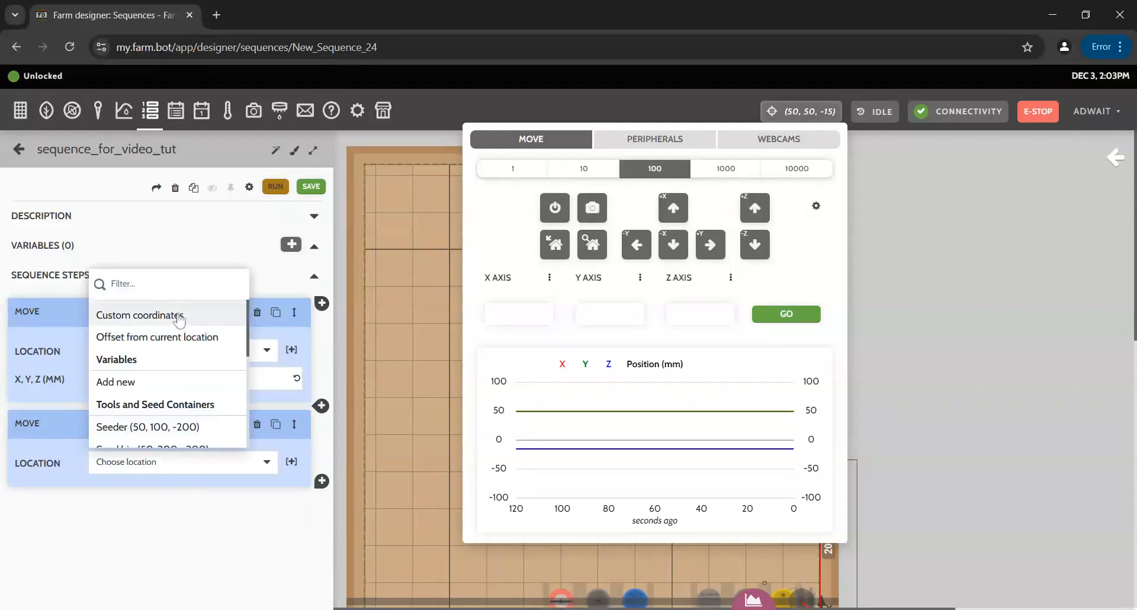
left_click(176, 315)
left_click(121, 490)
type("80")
left_click(178, 490)
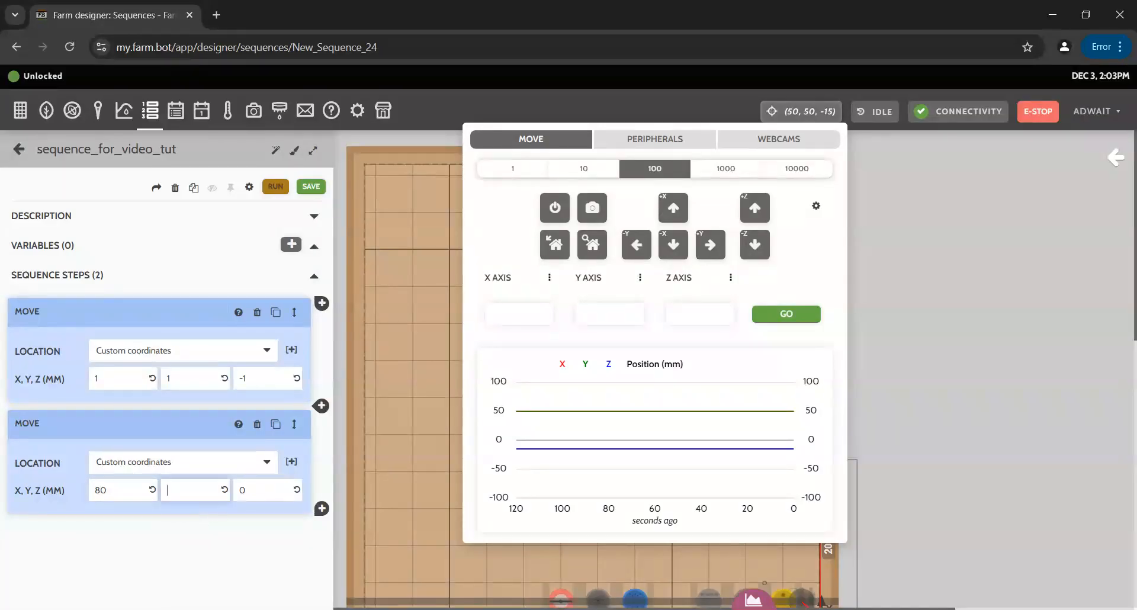
type("140")
left_click(250, 490)
type("-50")
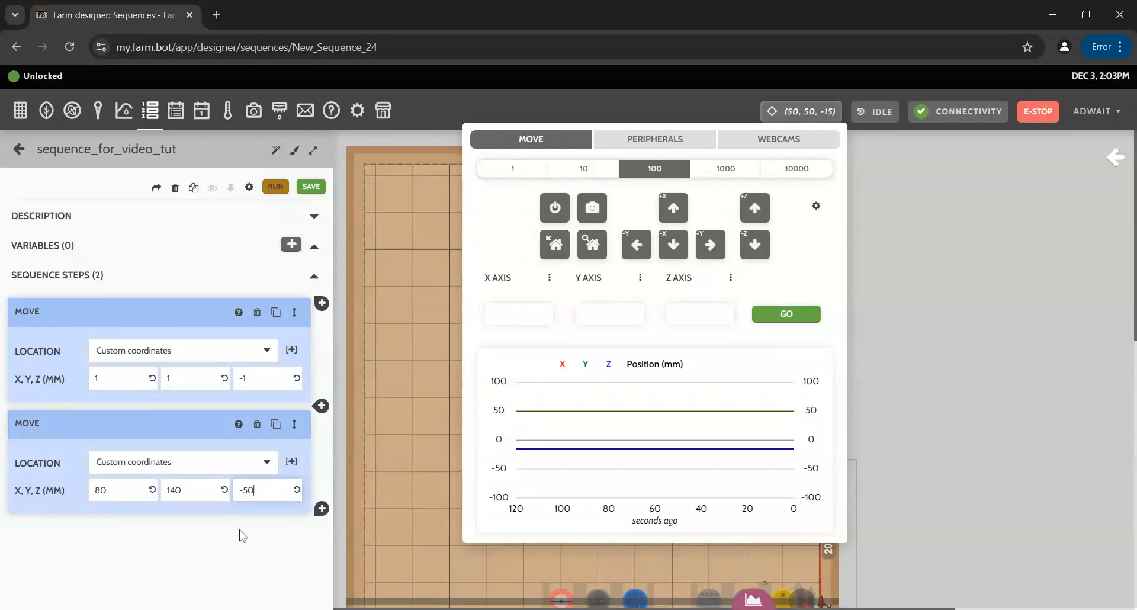
left_click(207, 524)
left_click(321, 508)
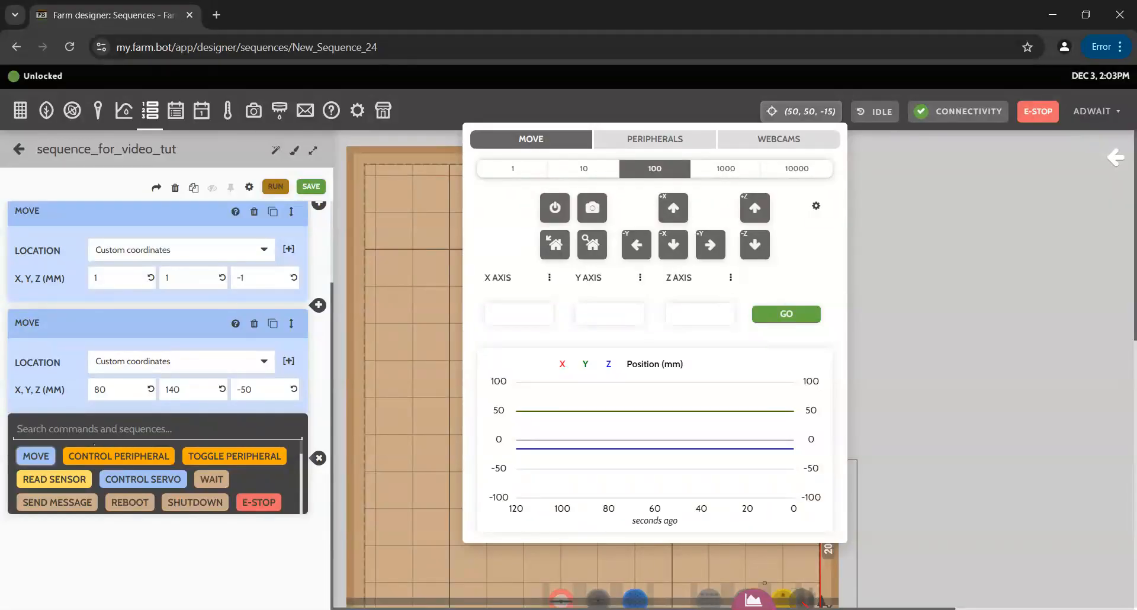
Append a Take a Photo step, then a new Move step after it.
scroll(207, 485, "down", 2)
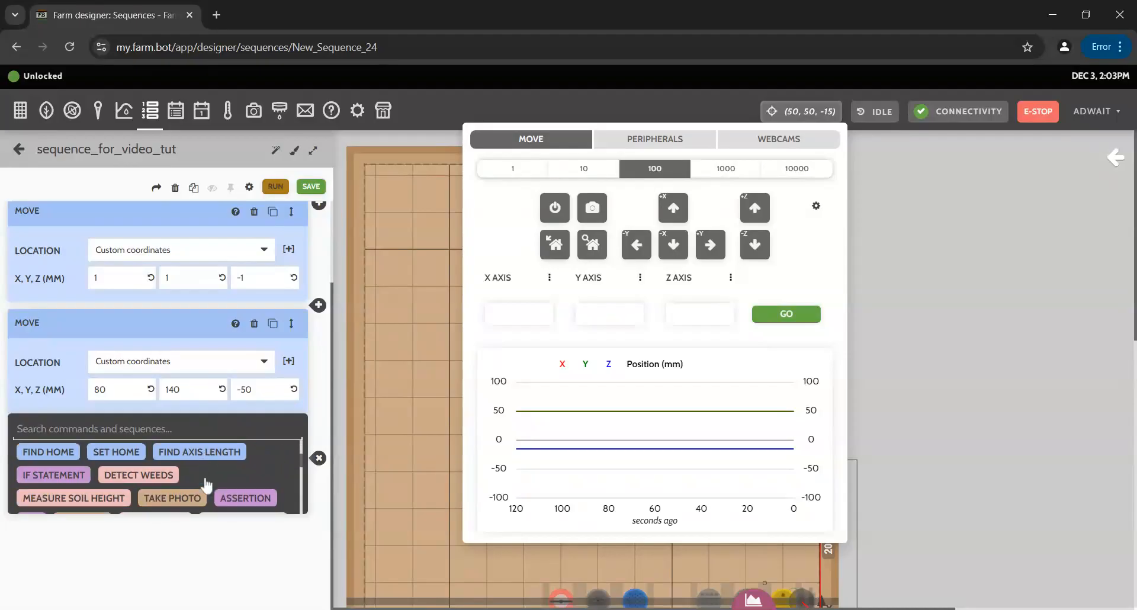
left_click(180, 500)
scroll(254, 503, "down", 1)
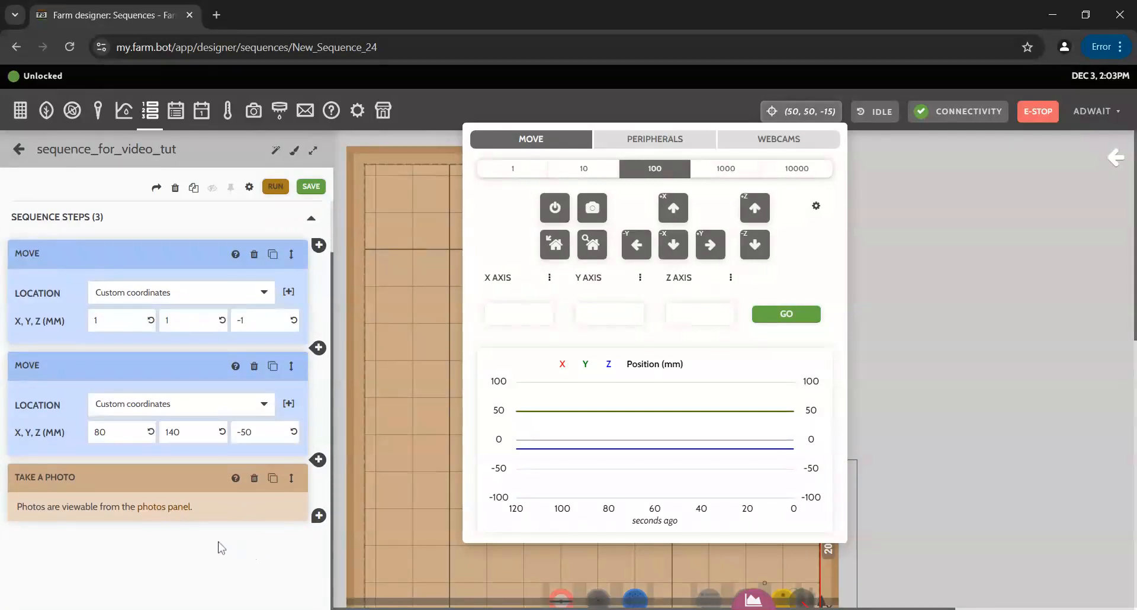
left_click(318, 518)
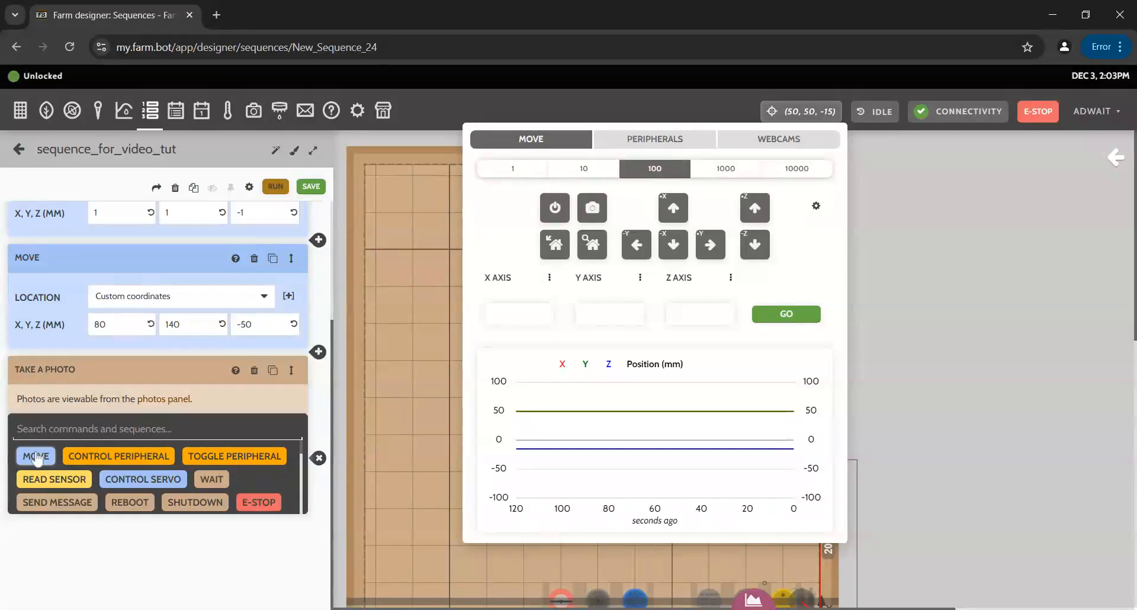
left_click(37, 456)
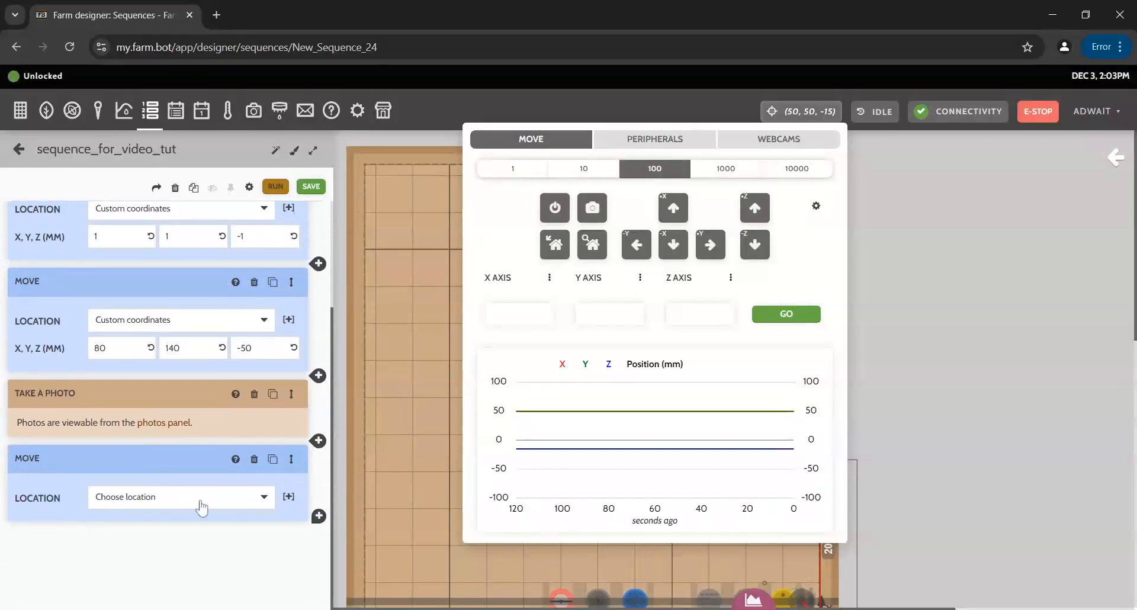
Switch the newest Move step from custom coordinates to Offset from current location.
left_click(201, 498)
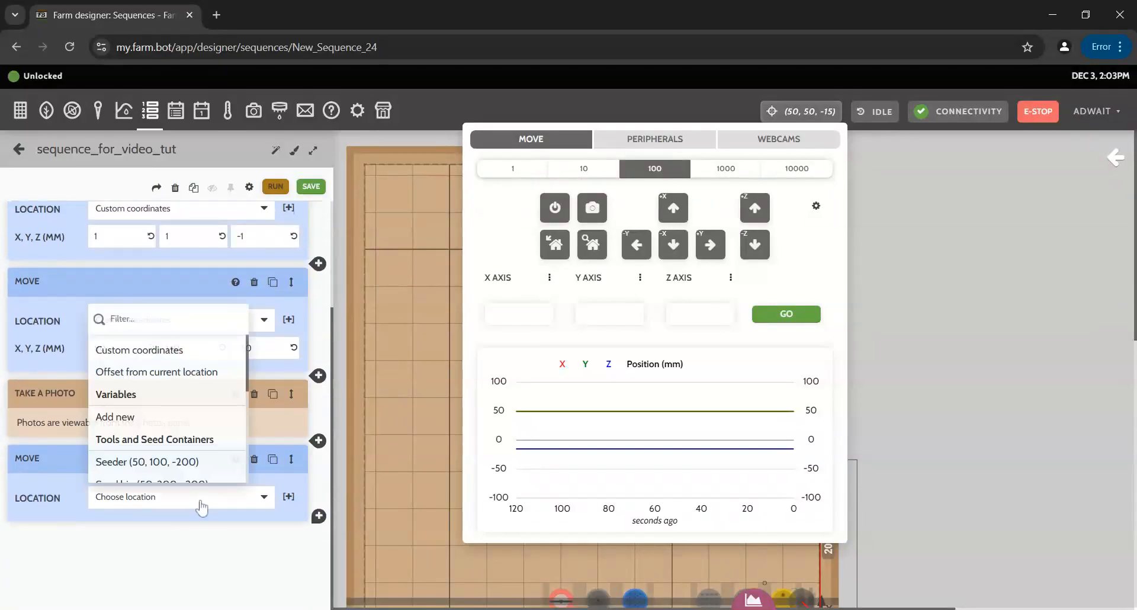
left_click(169, 351)
scroll(144, 565, "down", 1)
left_click(111, 499)
key("Tab")
key("Tab")
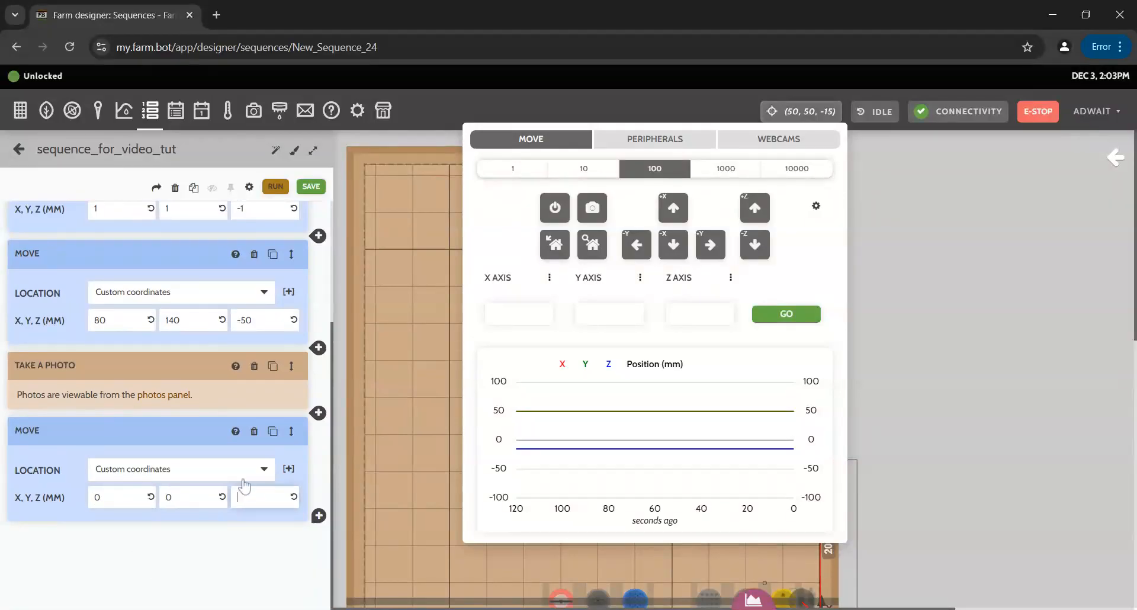
left_click(177, 291)
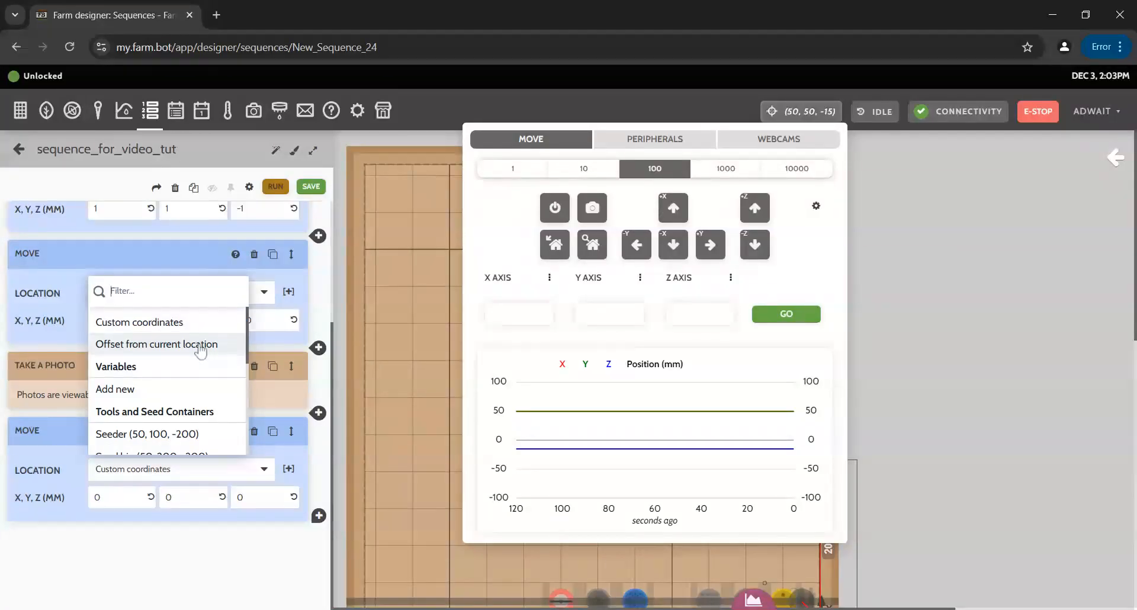
left_click(201, 349)
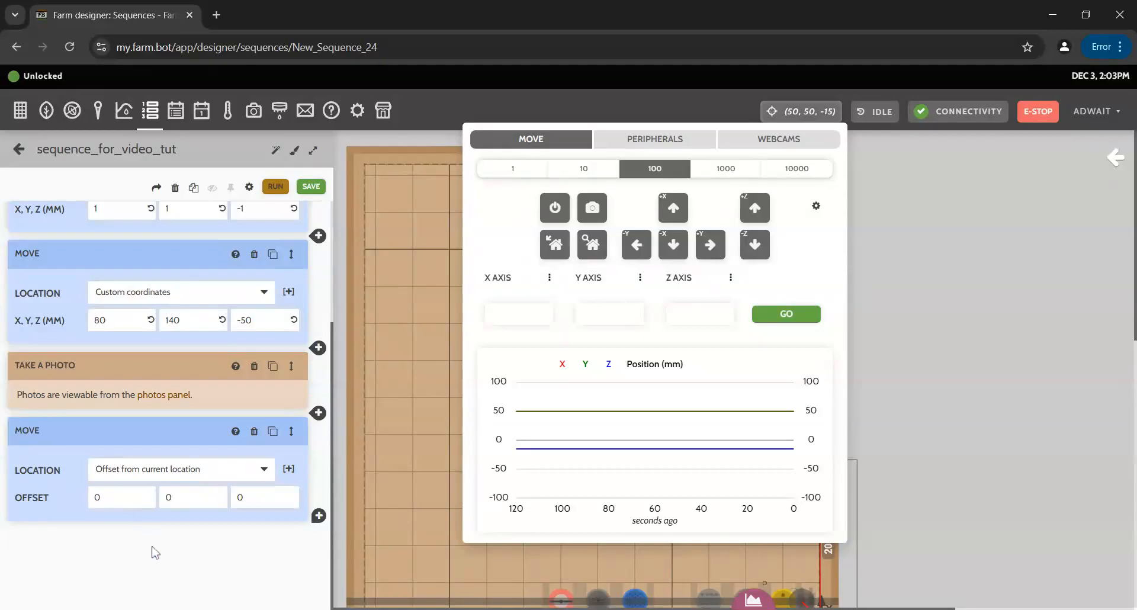
left_click(188, 497)
Set the offset move's Y to 200 and add a Take a Photo step after it.
type("200")
left_click(175, 537)
left_click(318, 515)
type("take")
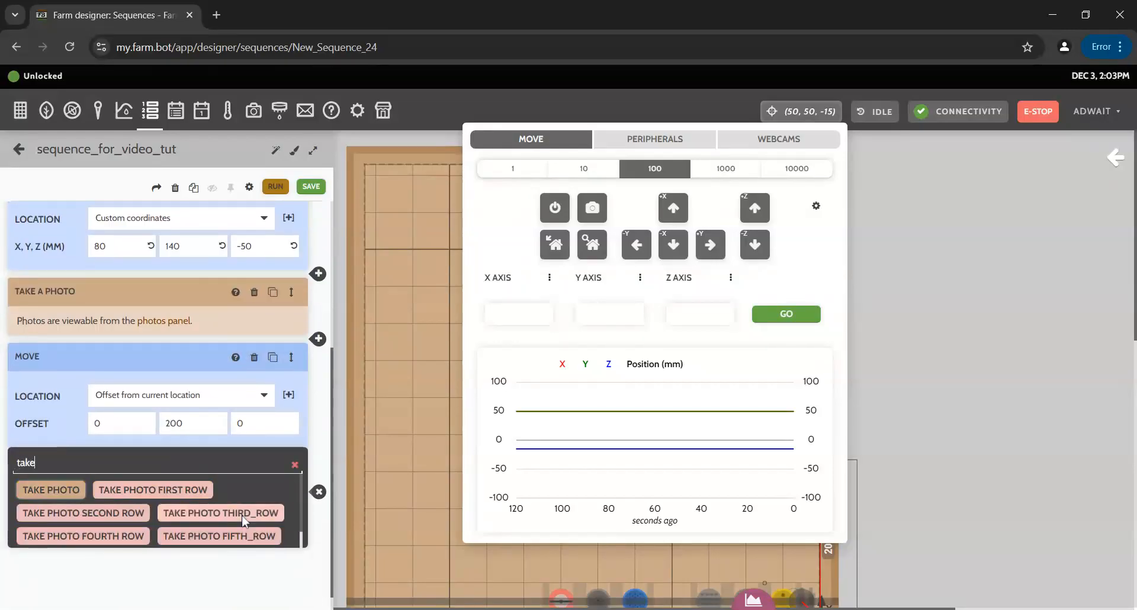
left_click(64, 492)
scroll(151, 518, "down", 1)
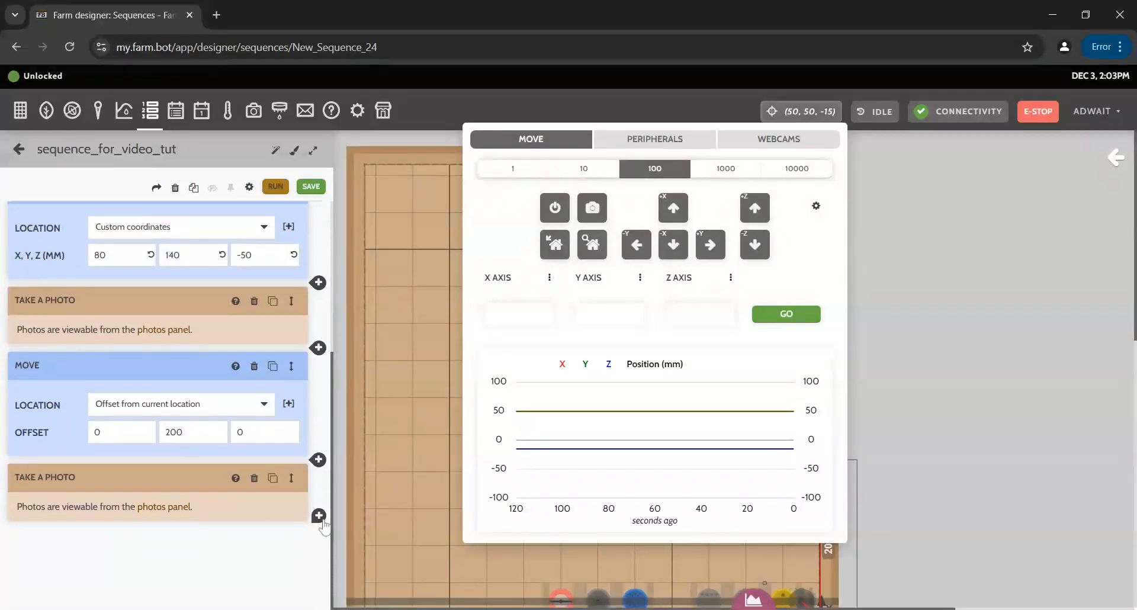
Add another Move step offset from current location by 0, 200, 0.
left_click(319, 516)
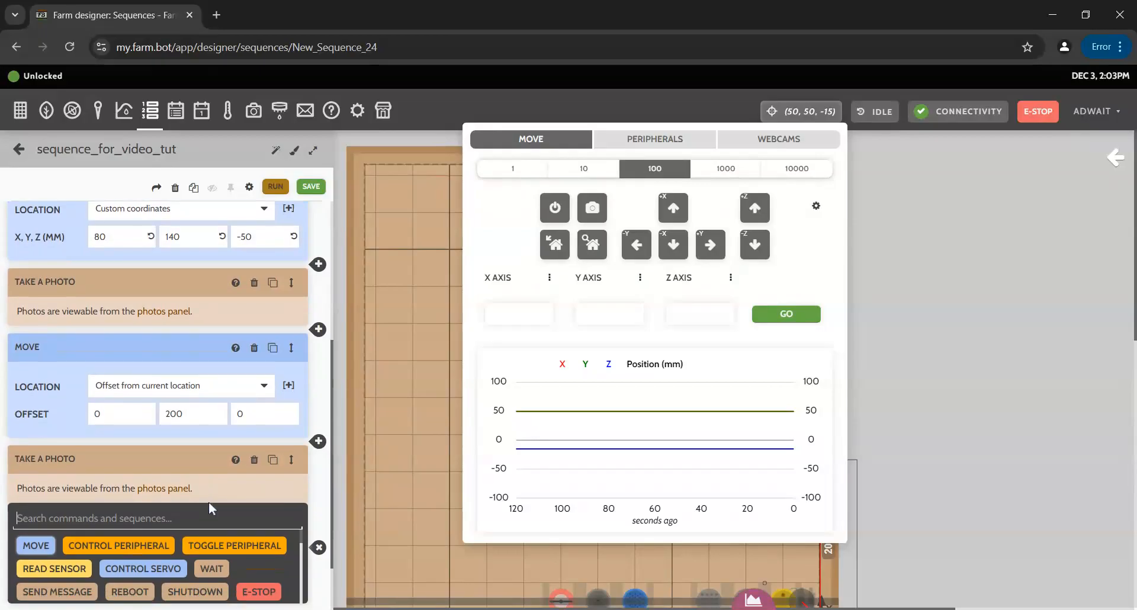
scroll(68, 470, "down", 2)
scroll(69, 470, "up", 2)
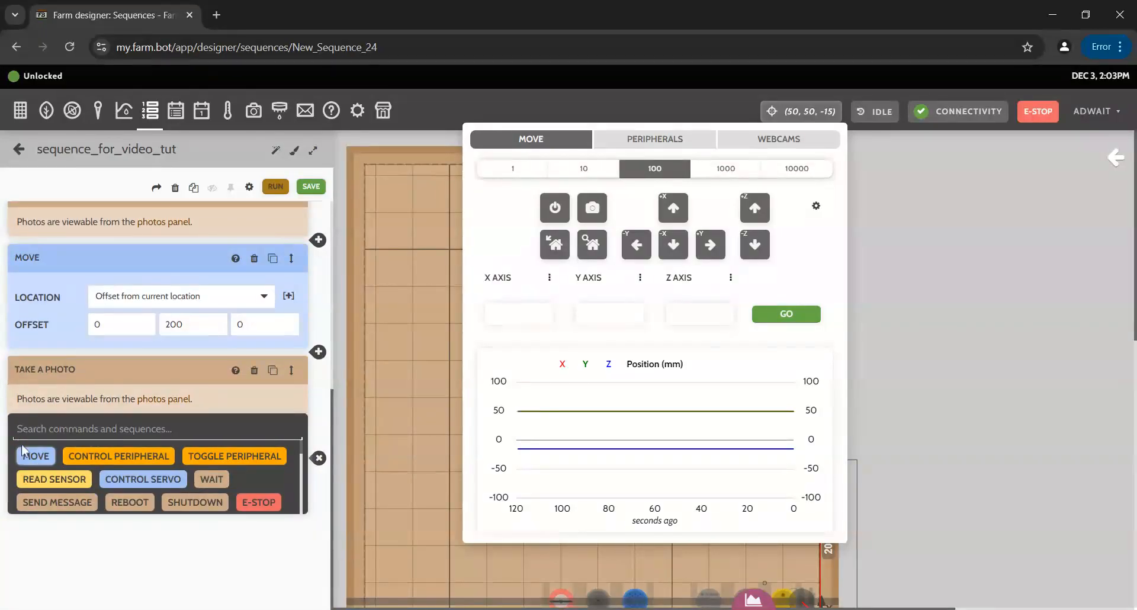
left_click(37, 454)
scroll(218, 505, "down", 1)
left_click(218, 500)
left_click(158, 372)
left_click(172, 524)
key("BackSpace")
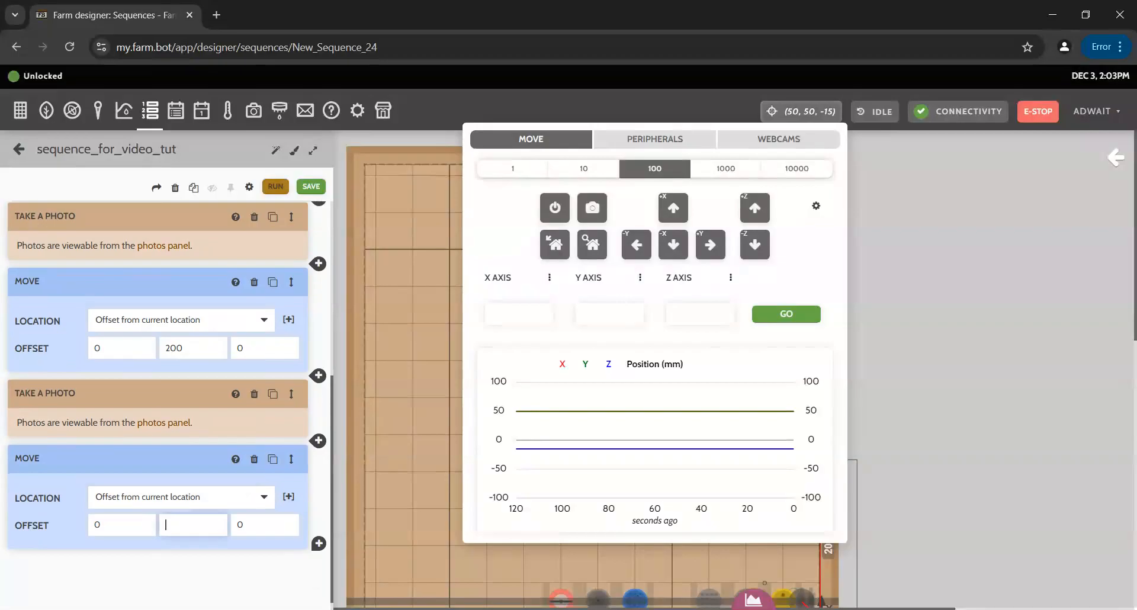
type("200")
scroll(175, 586, "down", 1)
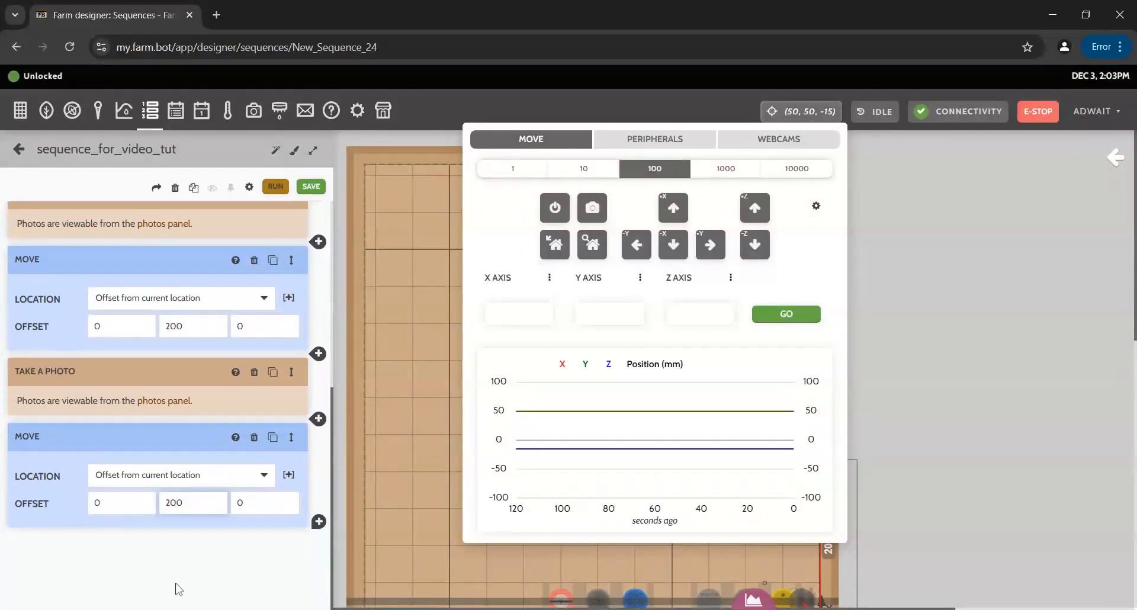
scroll(216, 507, "up", 6)
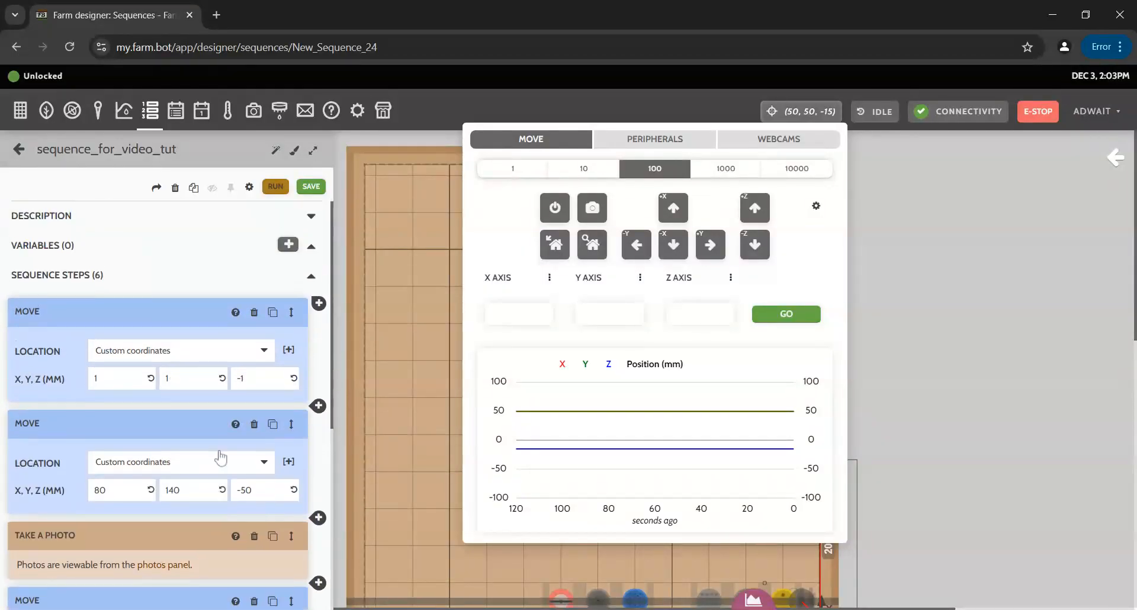
Save the six-step sequence_for_video_tut and return to My Sequences.
scroll(219, 455, "down", 6)
left_click(316, 188)
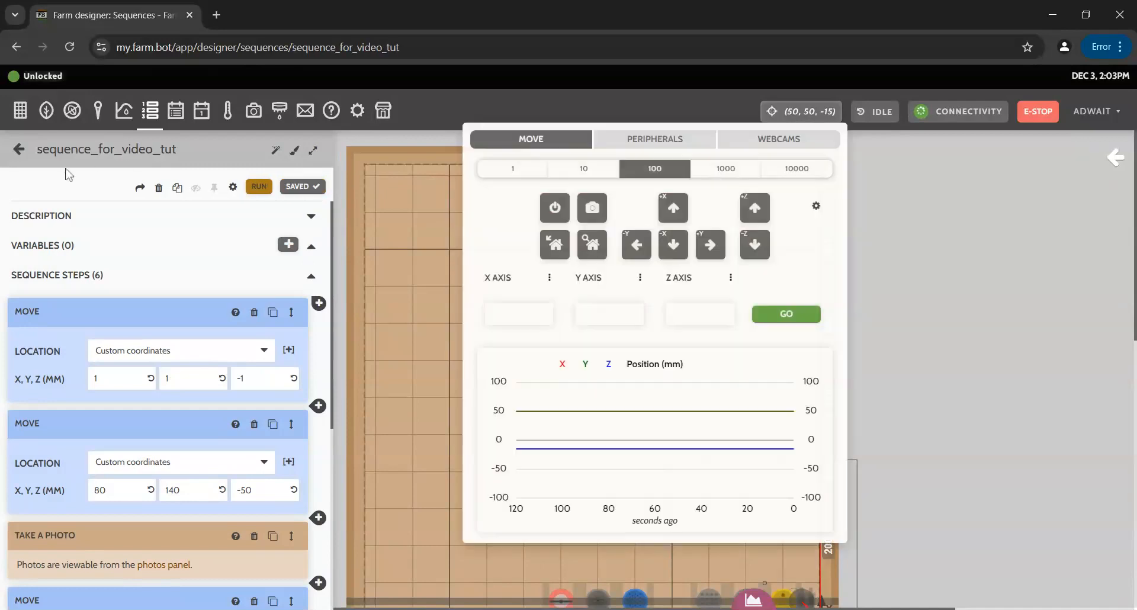
left_click(158, 117)
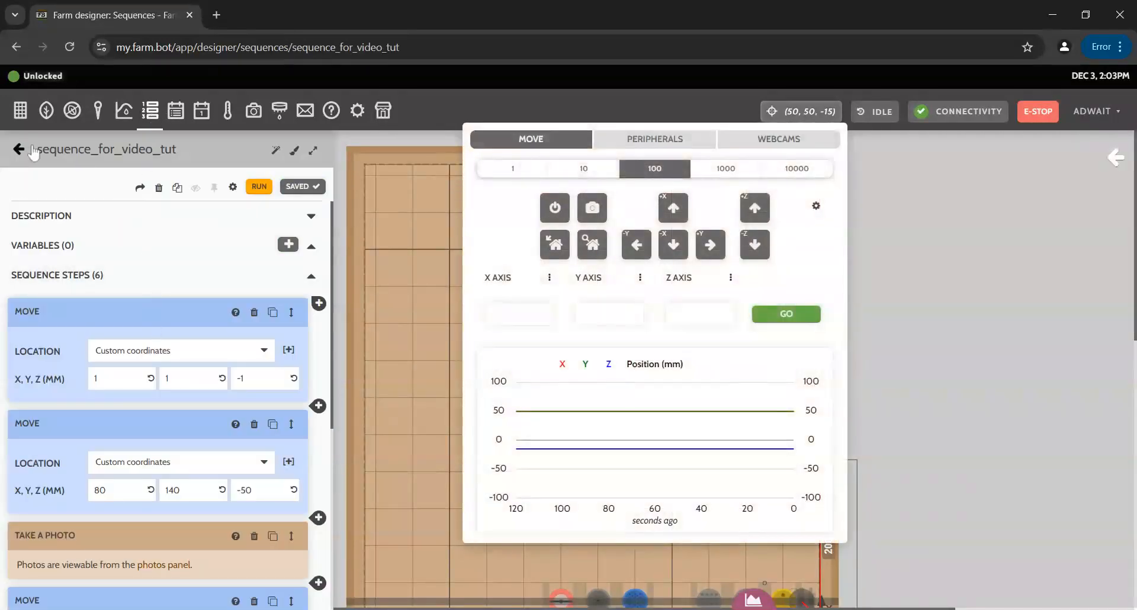
left_click(13, 146)
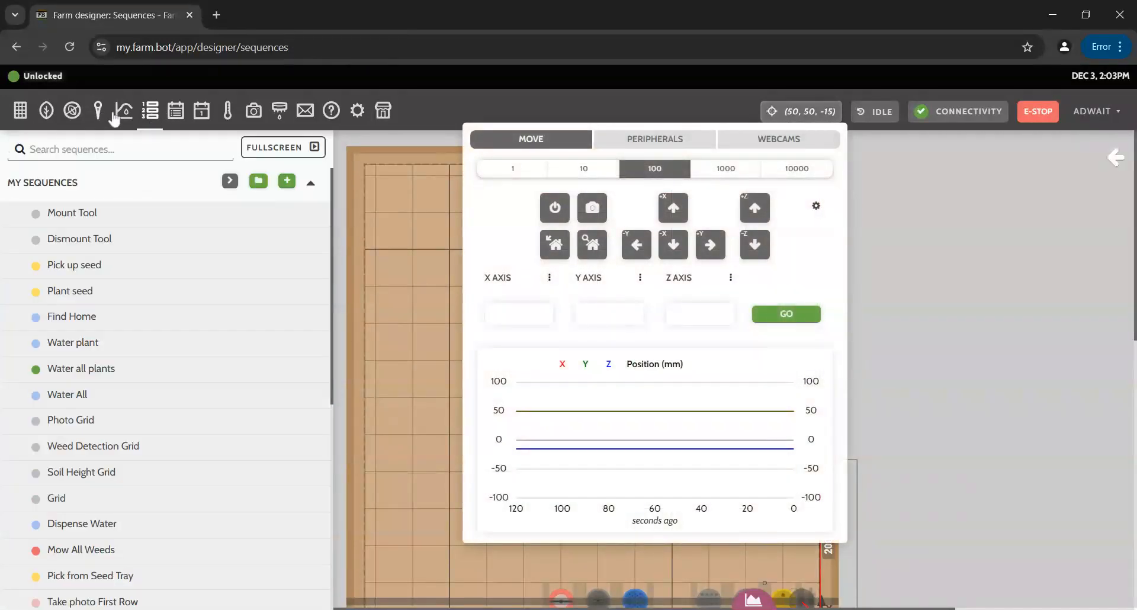
left_click(119, 116)
left_click(150, 117)
scroll(184, 272, "down", 3)
scroll(184, 273, "up", 3)
left_click(19, 148)
scroll(177, 332, "down", 6)
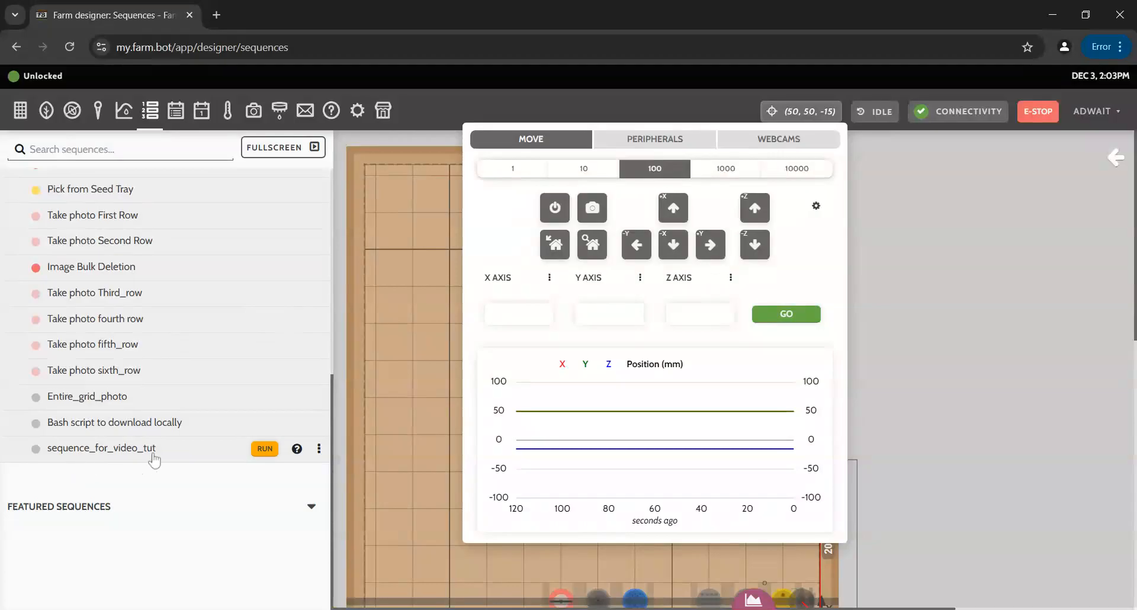
scroll(236, 323, "up", 7)
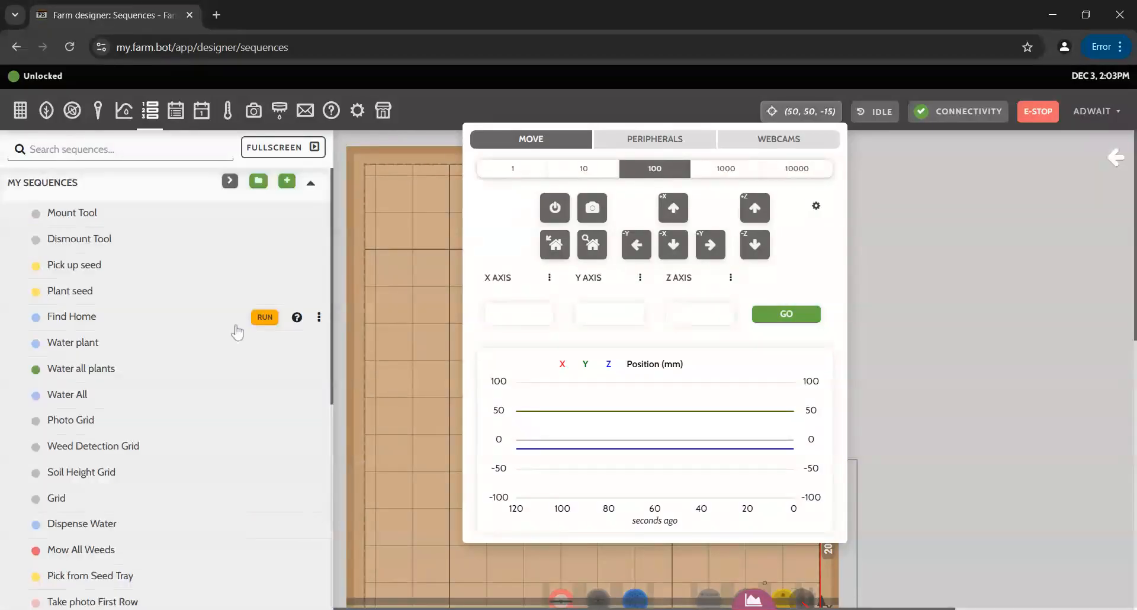
Create a new sequence and name it sequence_for_second_row_video_tut.
left_click(287, 181)
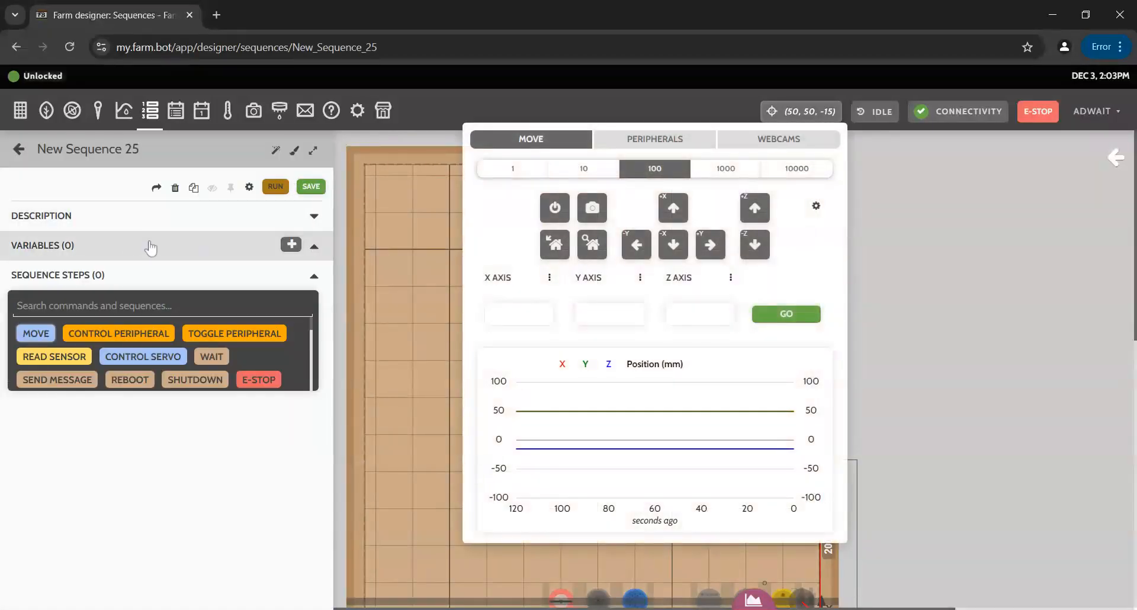
left_click(149, 163)
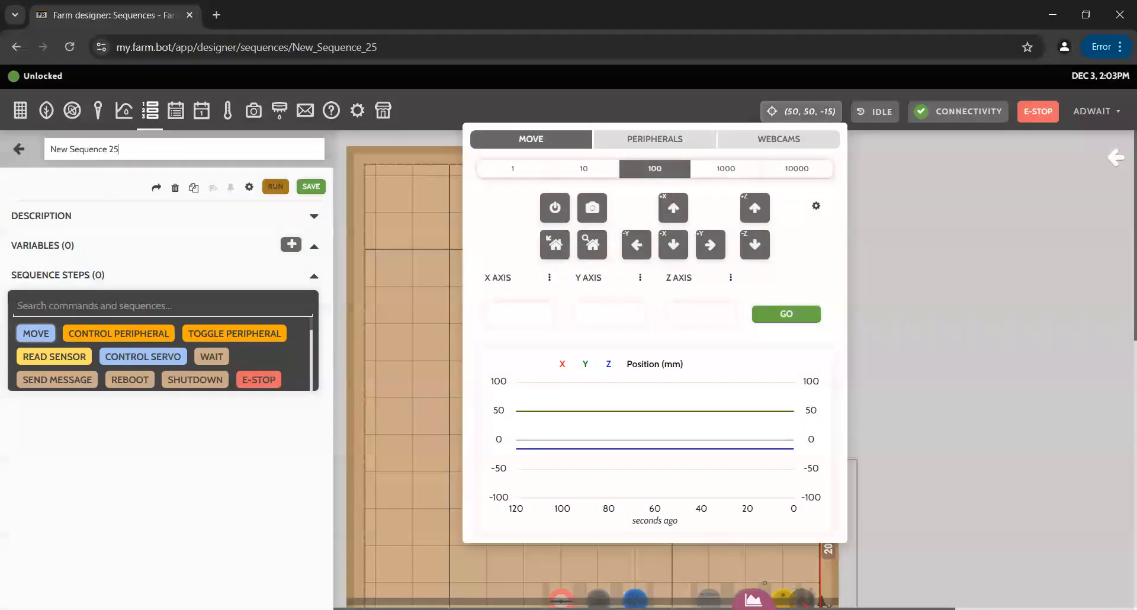
key("ctrl+a")
key("BackSpace")
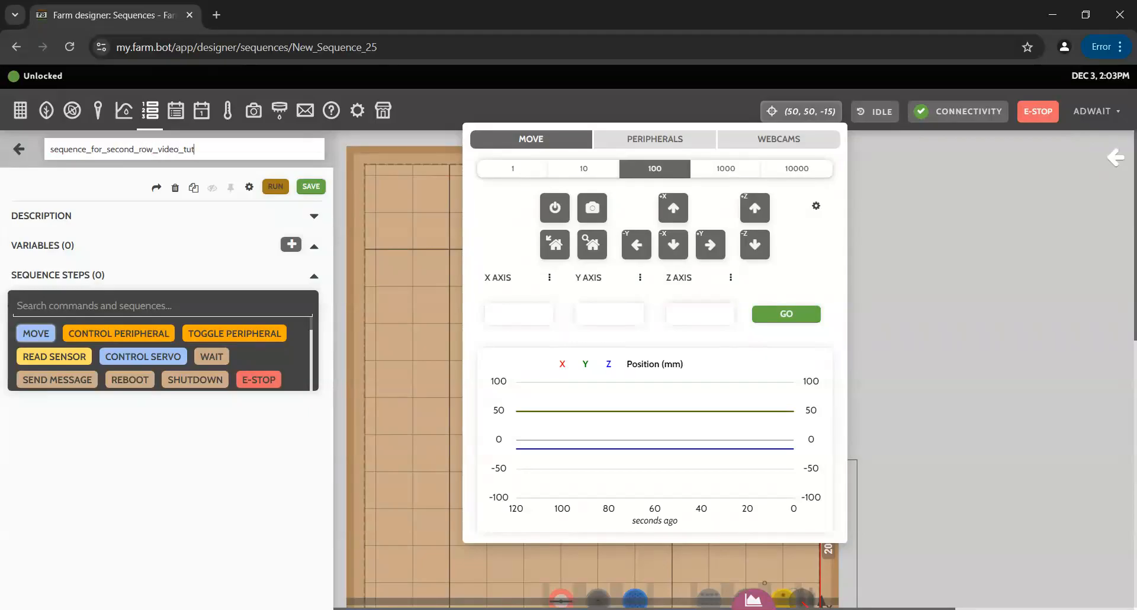
left_click(168, 457)
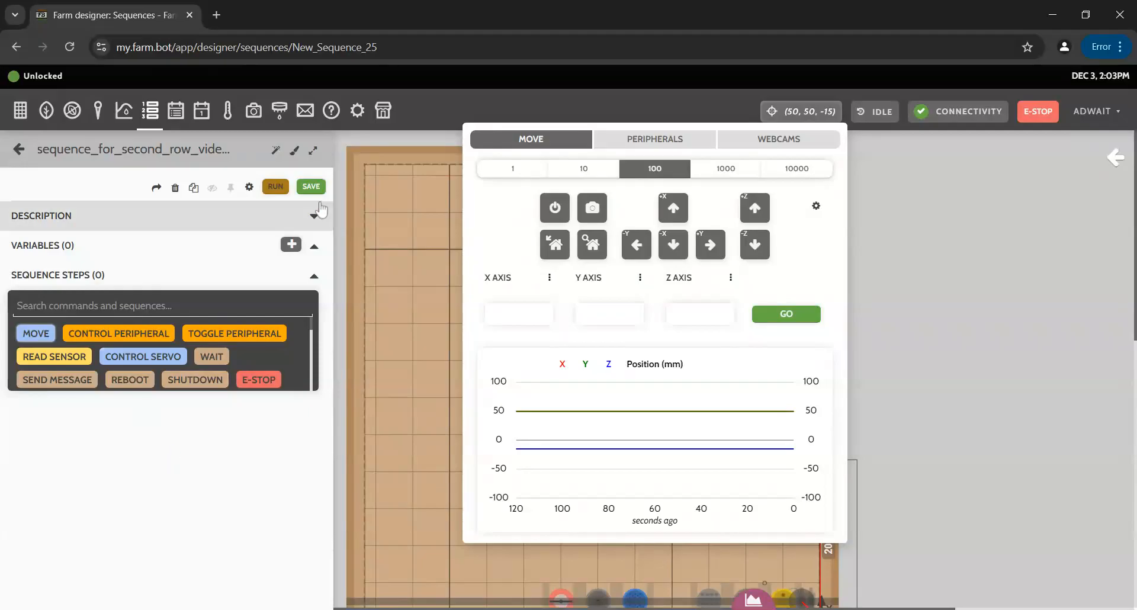
Add a Move step set to Custom coordinates, then return to the sequence list.
left_click(37, 333)
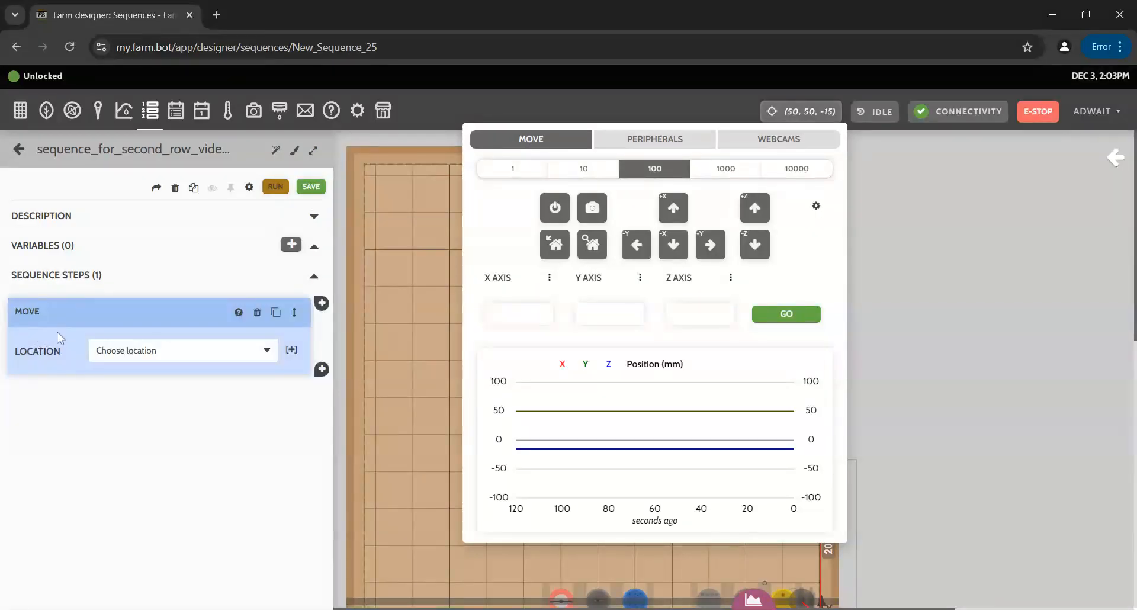
left_click(189, 357)
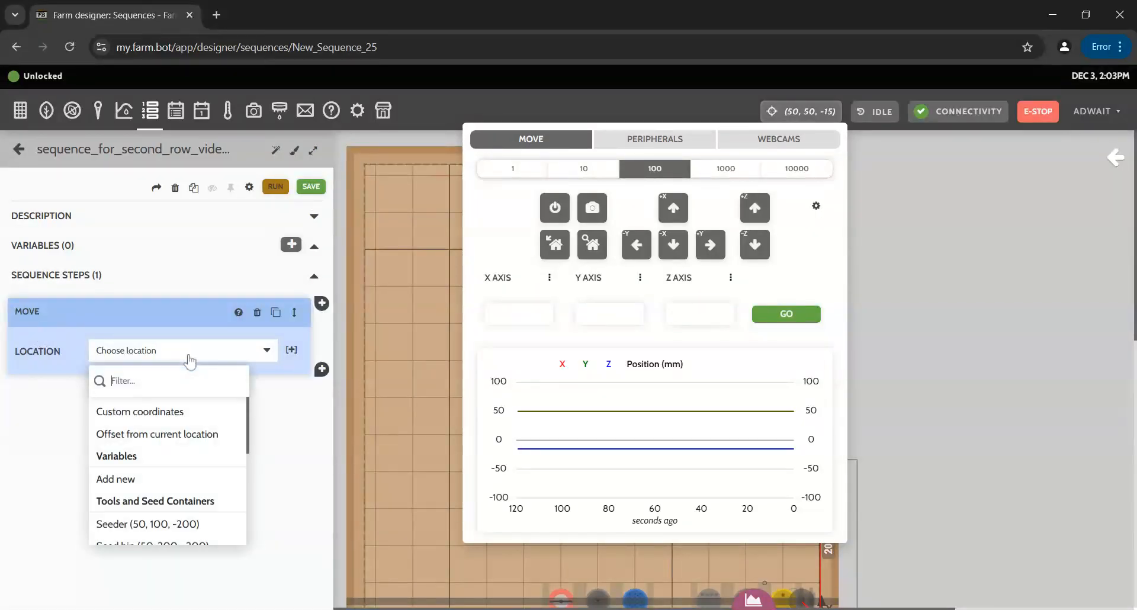
left_click(167, 409)
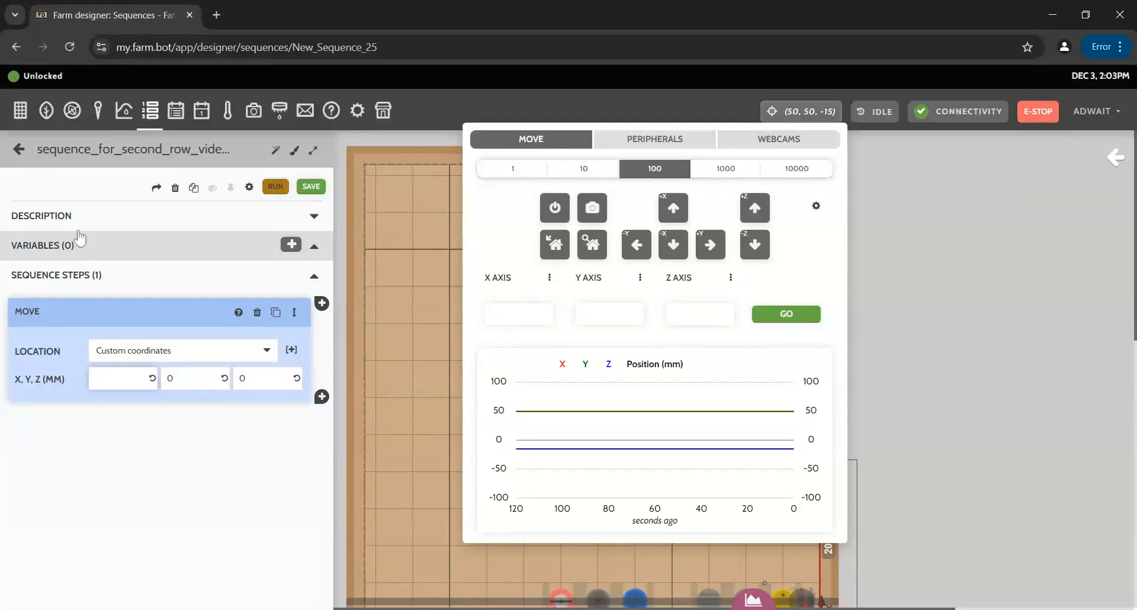
left_click(18, 149)
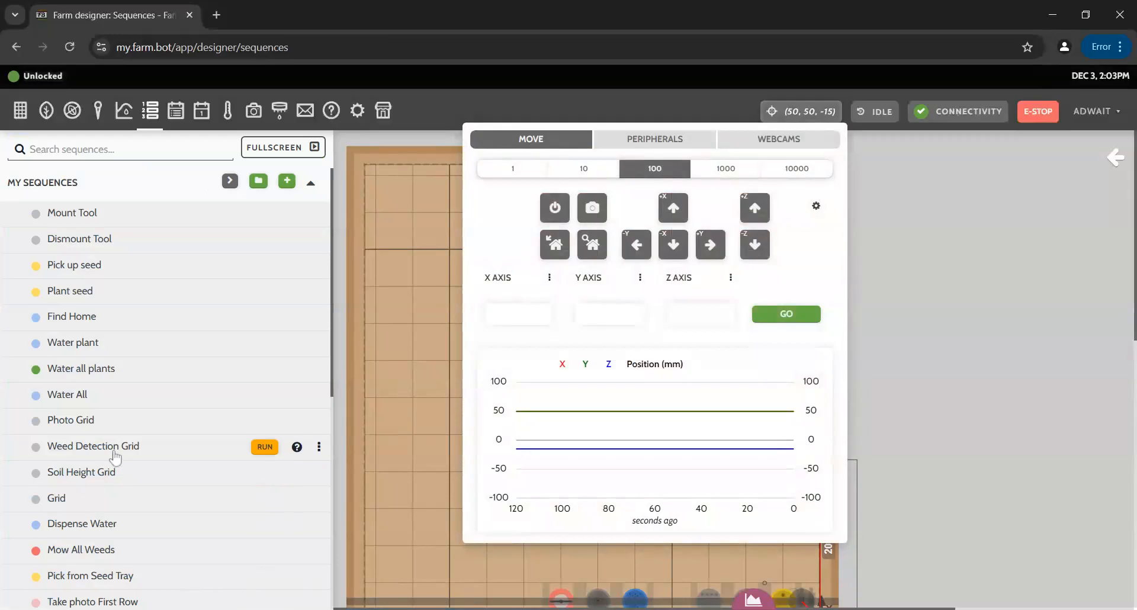
Review the Take photo Second Row steps, then reopen sequence_for_second_row_video_tut for editing.
scroll(127, 467, "down", 7)
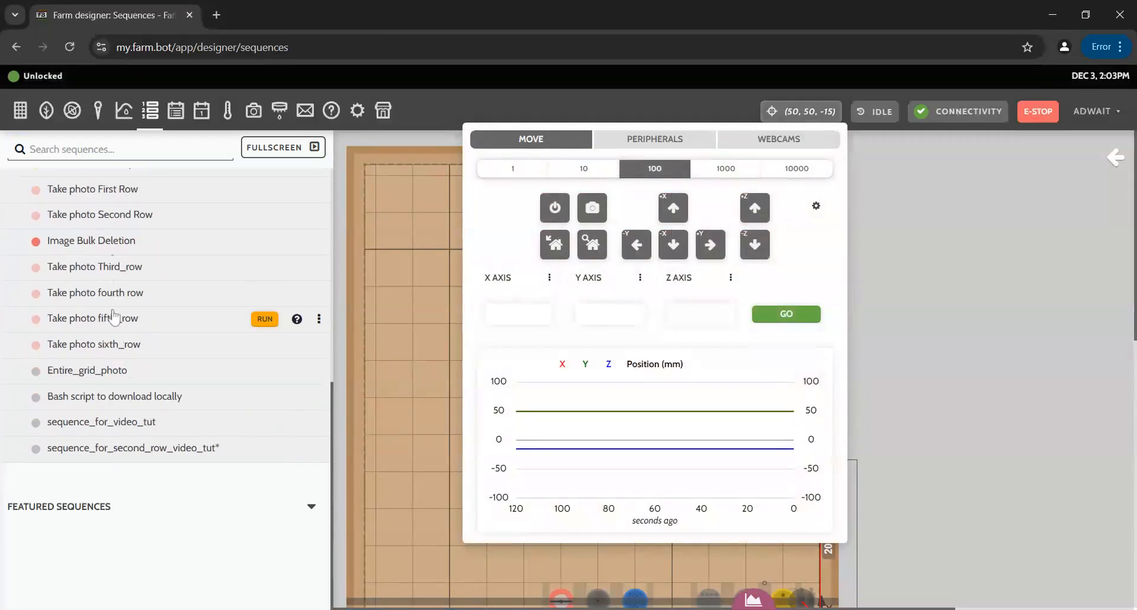
scroll(118, 320, "up", 1)
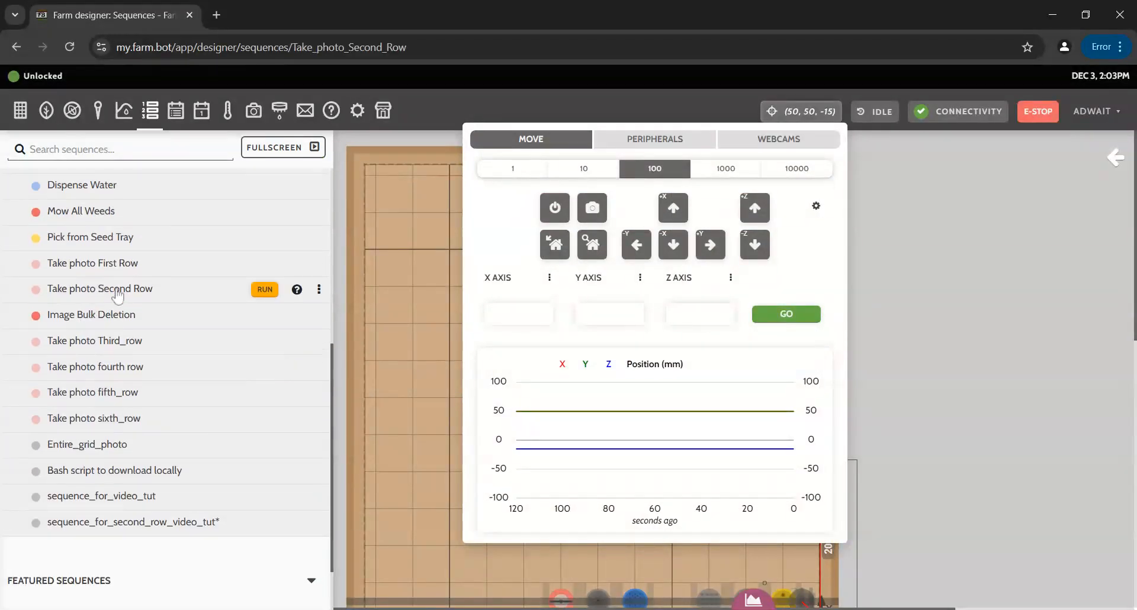
left_click(117, 290)
scroll(100, 361, "down", 2)
scroll(101, 361, "up", 3)
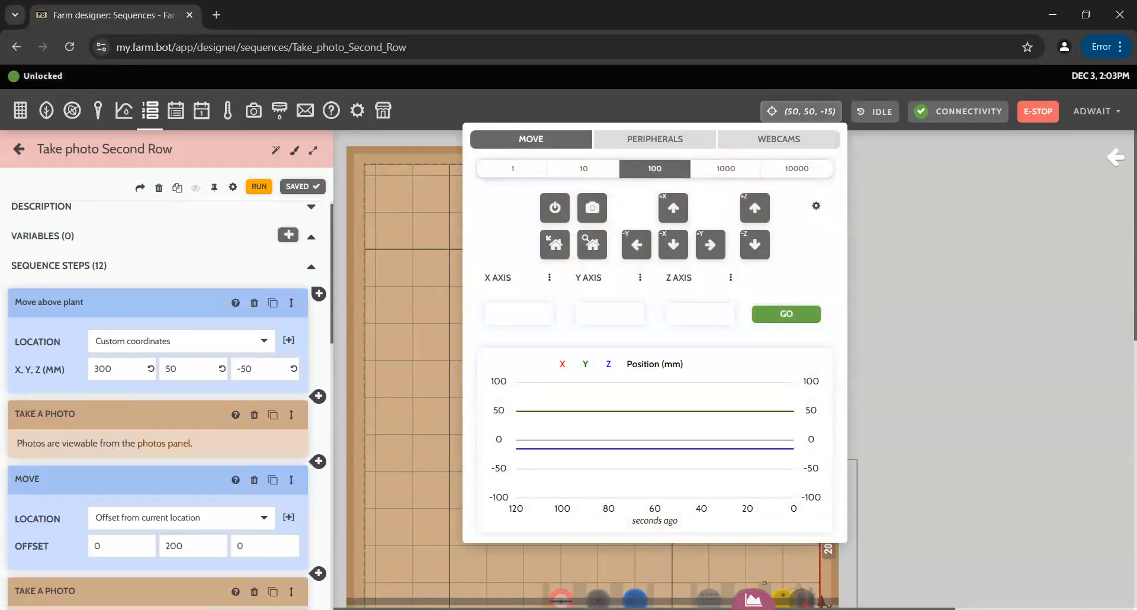
left_click(20, 149)
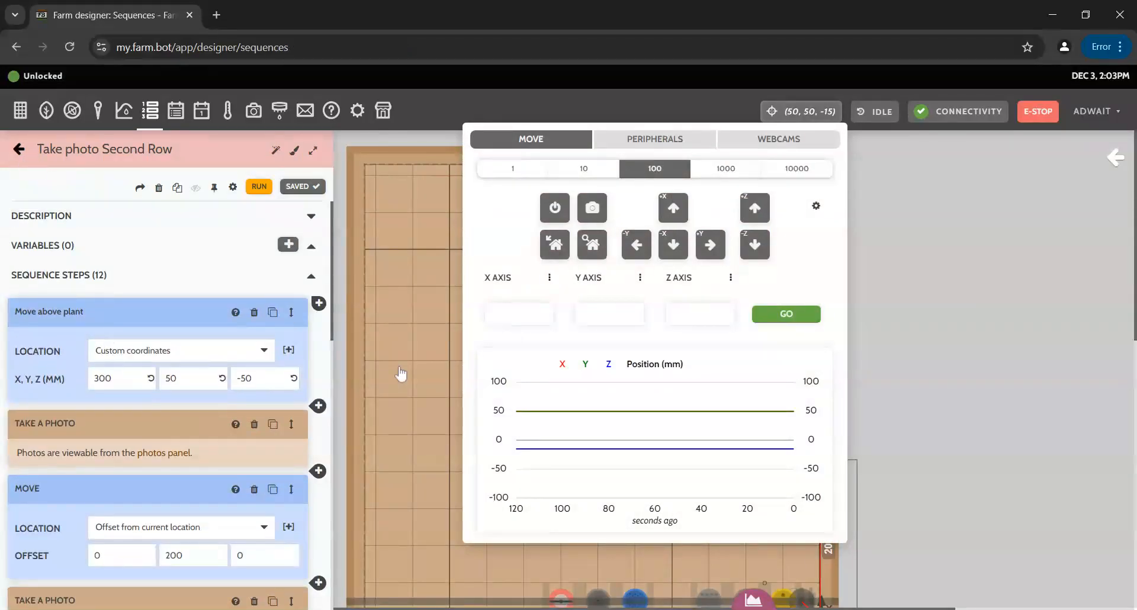
scroll(119, 468, "down", 6)
left_click(95, 450)
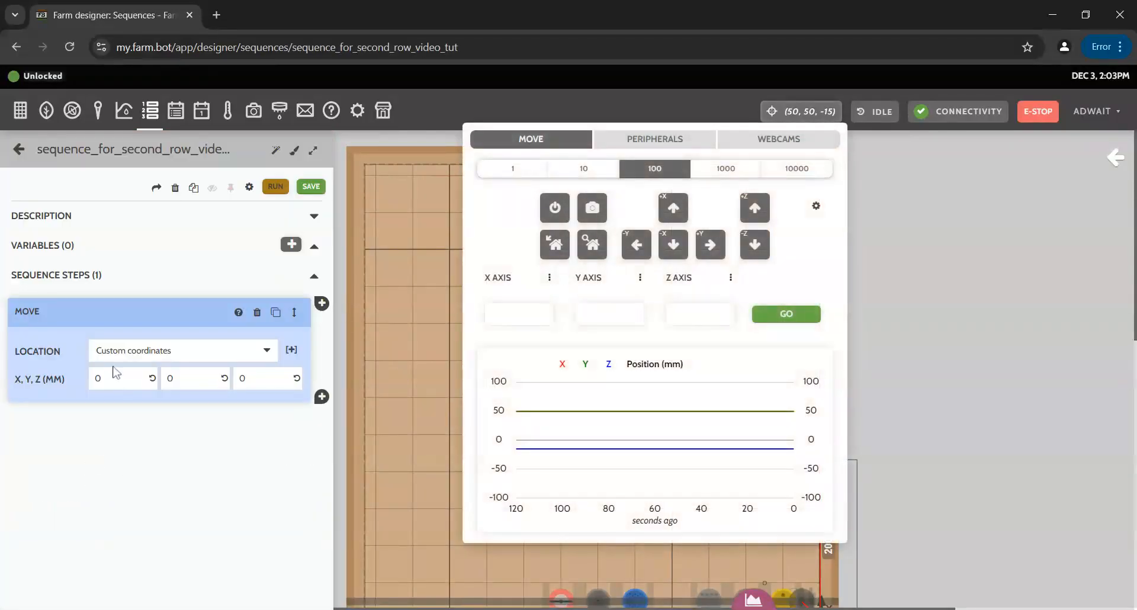
Set the first Move to 300, 50, -50 and add a Take Photo step after it.
left_click(119, 379)
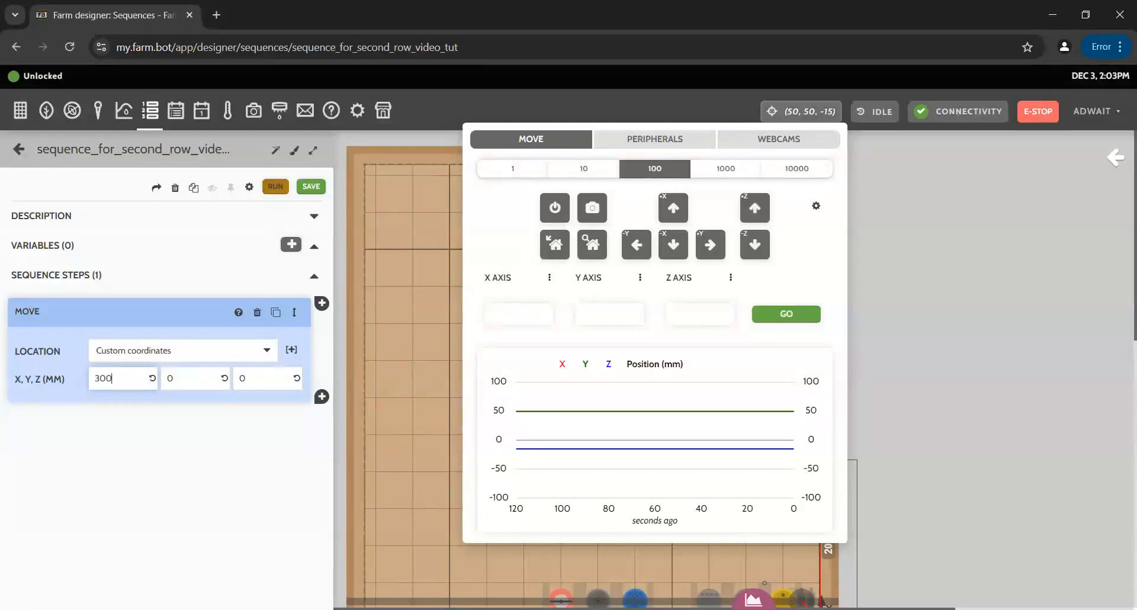
left_click(189, 379)
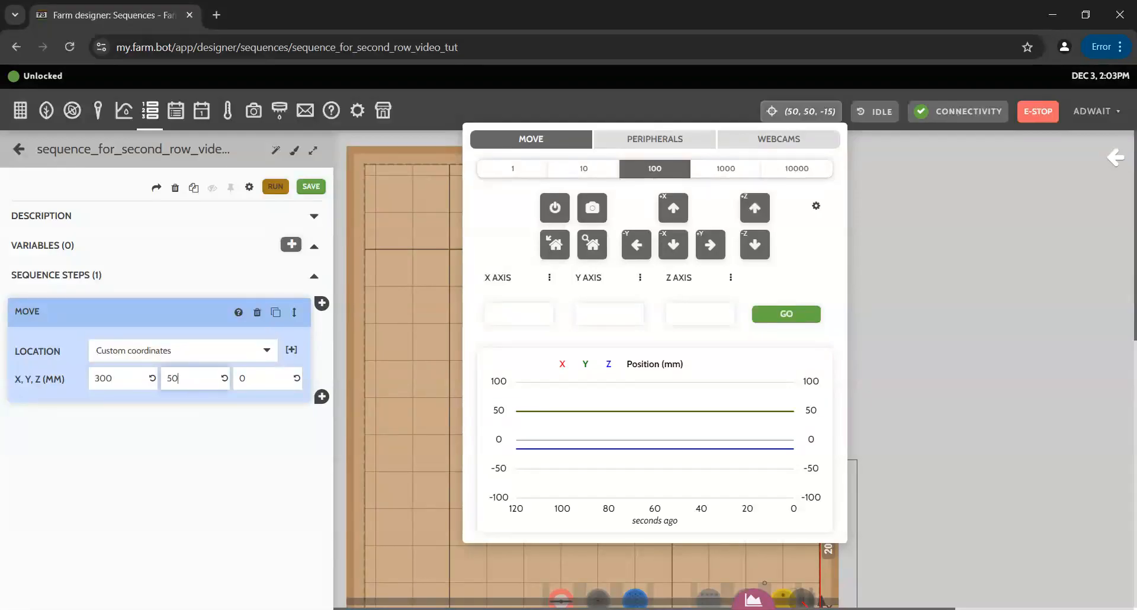
left_click(261, 378)
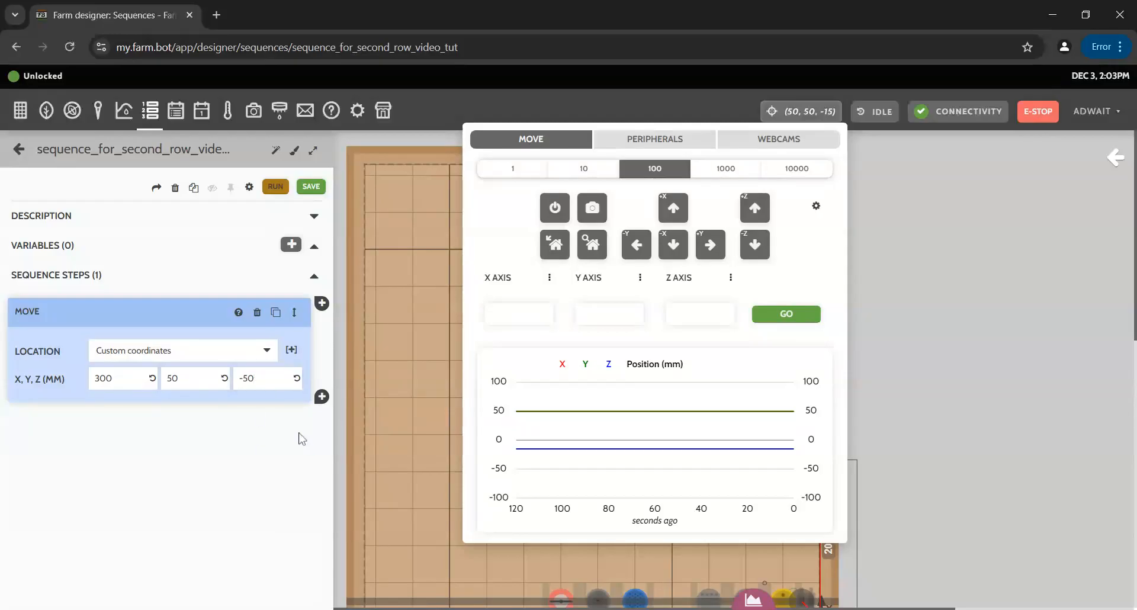
left_click(321, 397)
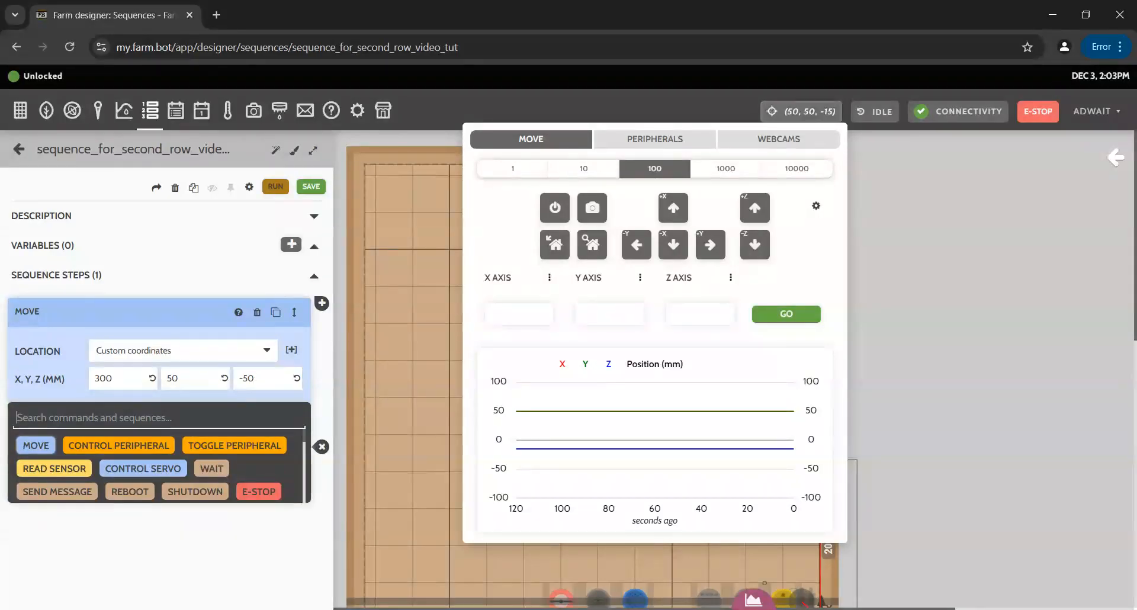
type("phot")
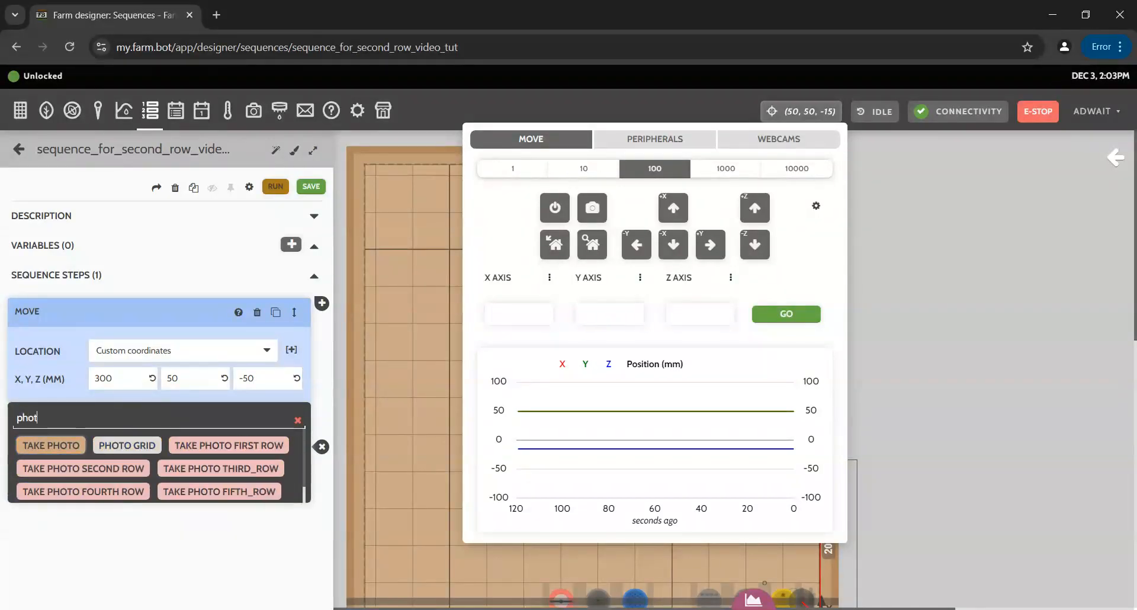
left_click(59, 444)
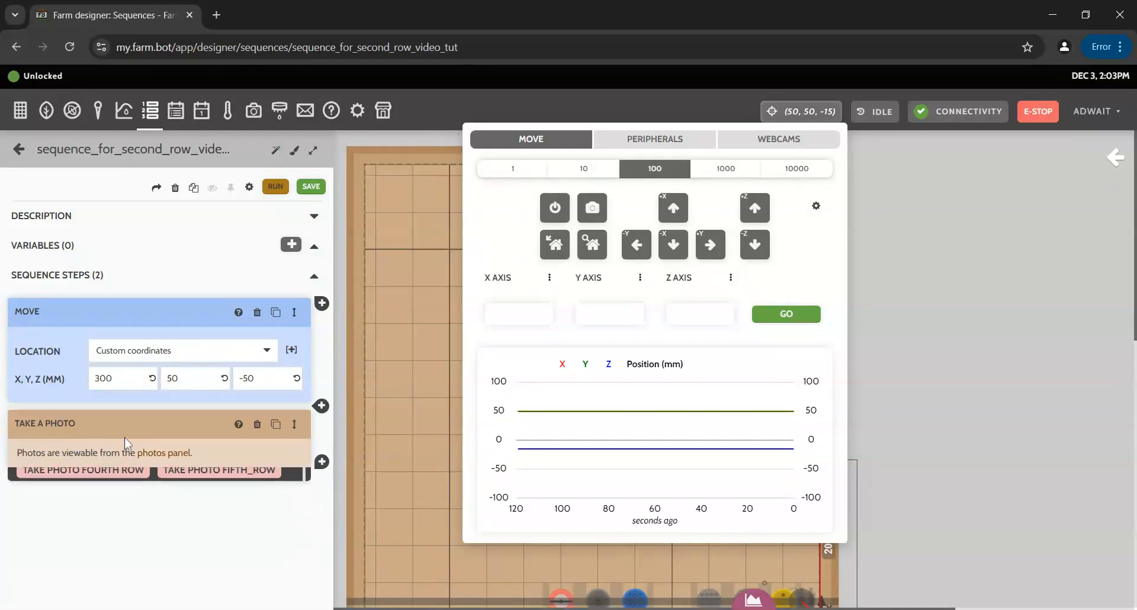
Add a second Move as an offset from current location of 0, 200, 0.
left_click(317, 466)
left_click(37, 512)
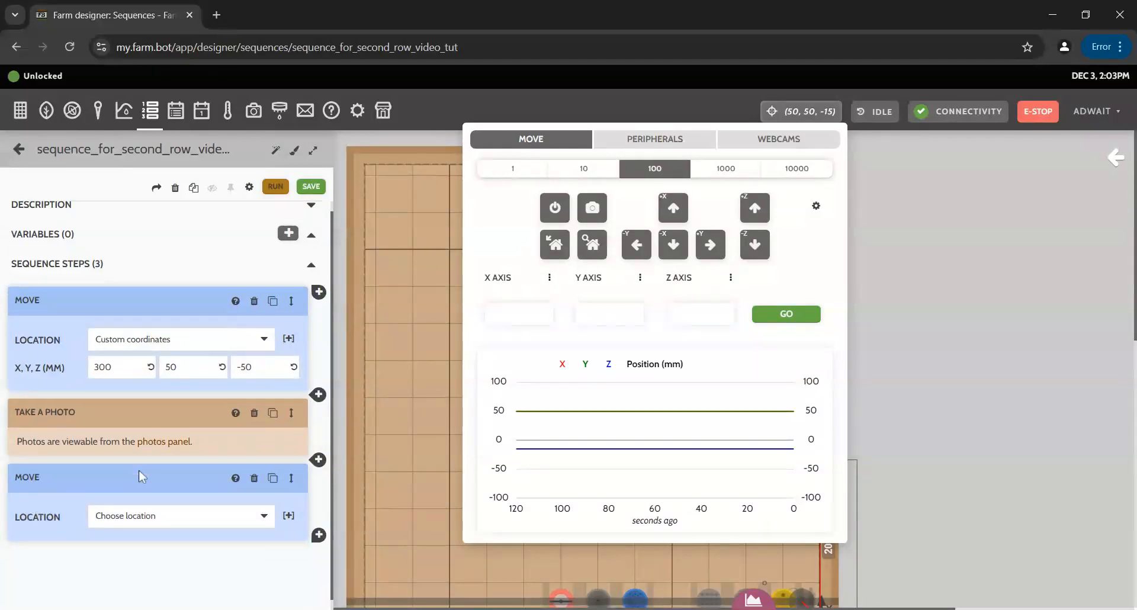
left_click(203, 497)
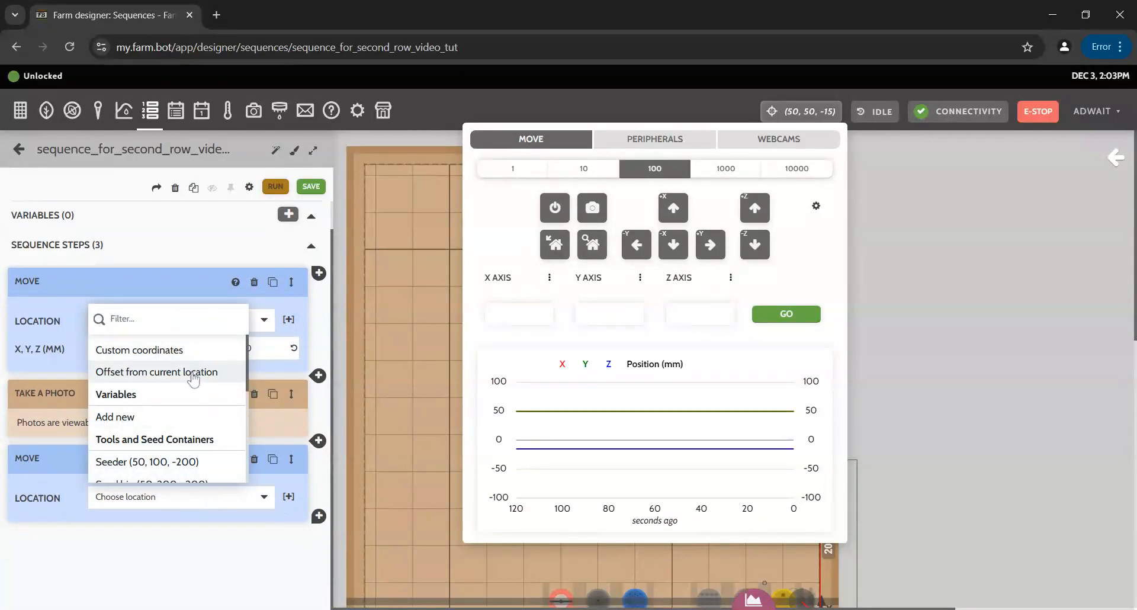
left_click(193, 375)
left_click(191, 525)
key("BackSpace")
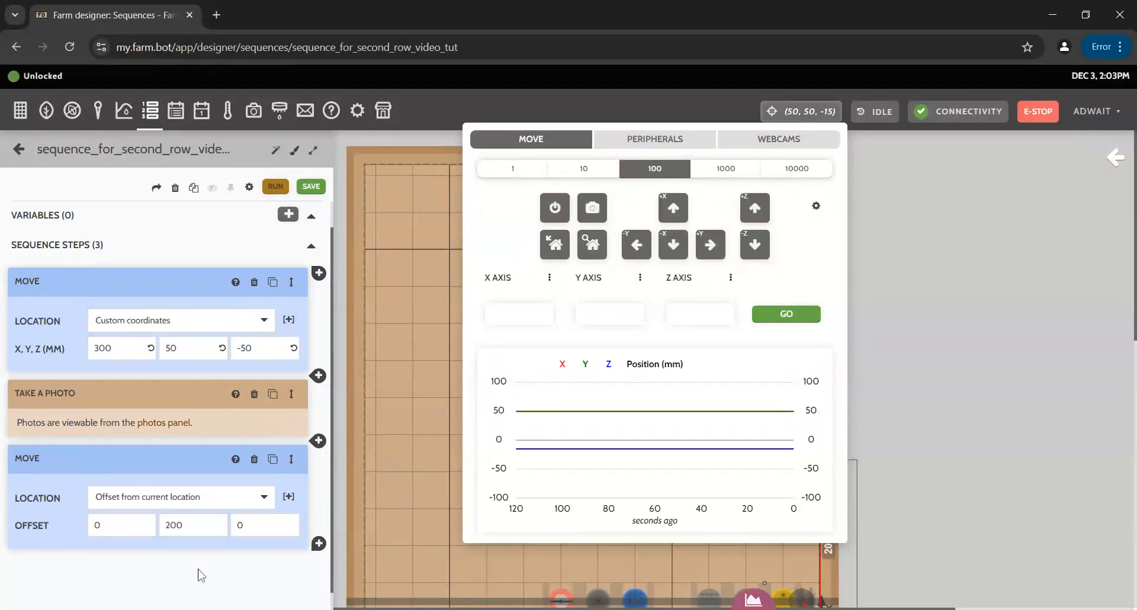
scroll(200, 584, "down", 1)
Add a final Take Photo step and save the sequence.
left_click(319, 516)
scroll(110, 503, "down", 3)
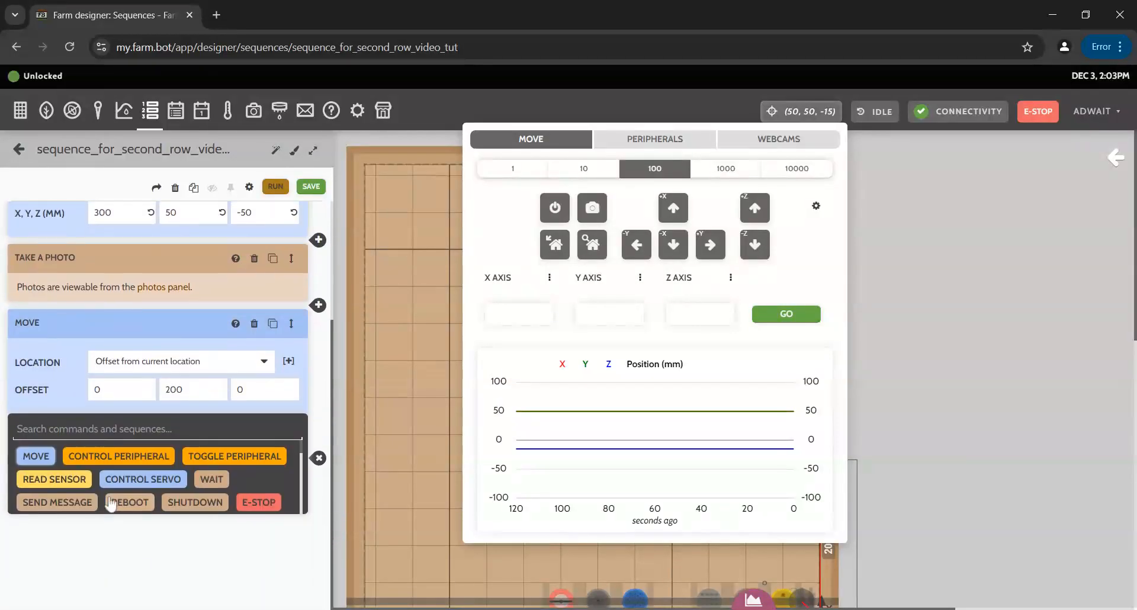
type("pho")
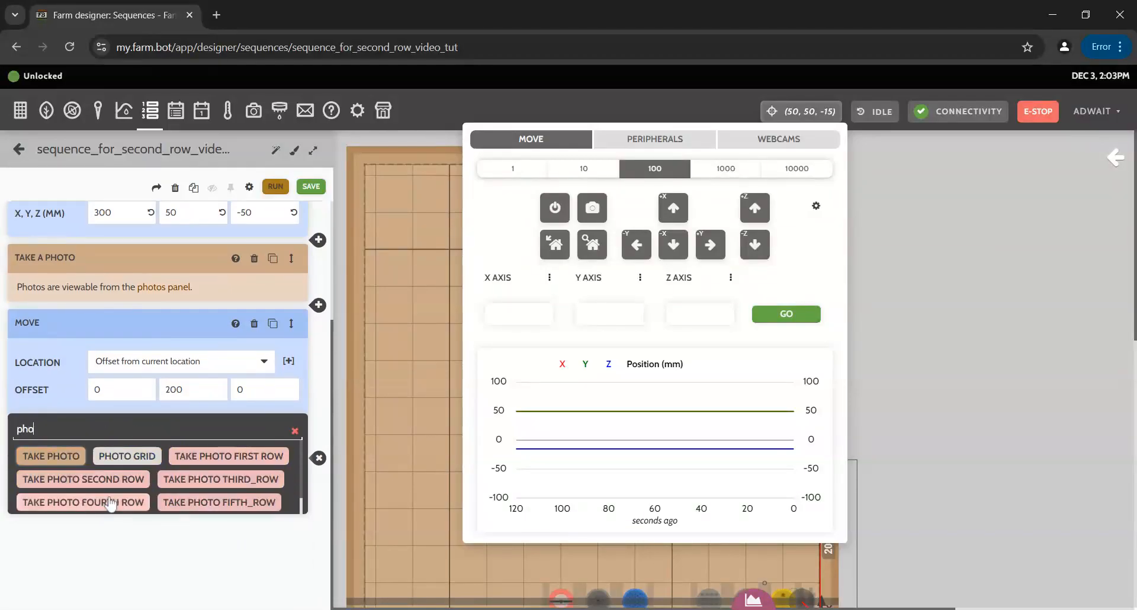
left_click(51, 455)
scroll(206, 517, "down", 2)
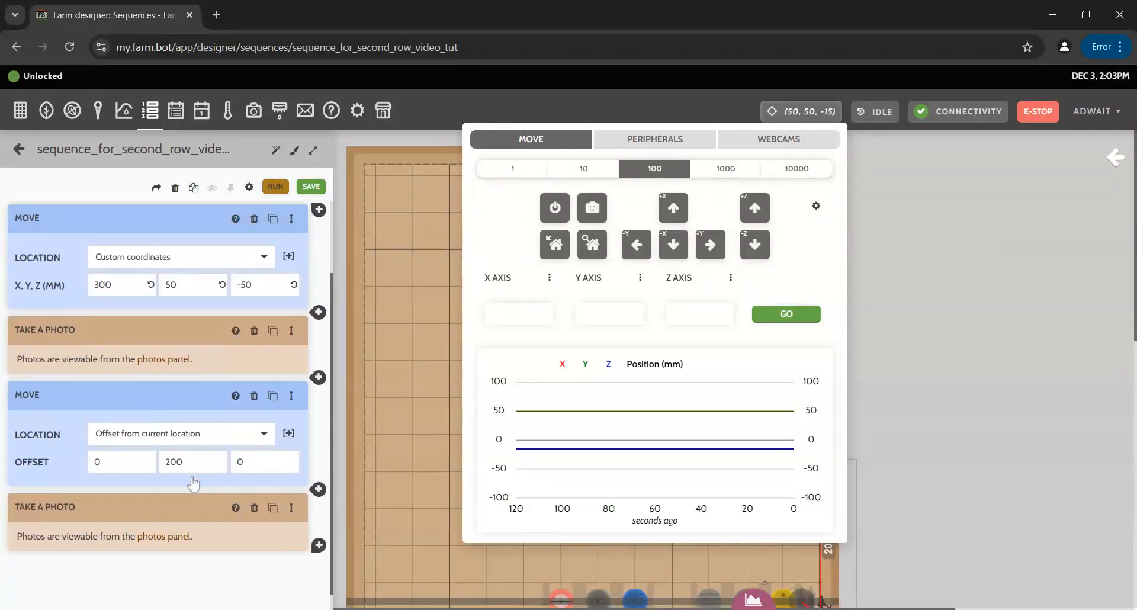
scroll(204, 515, "up", 3)
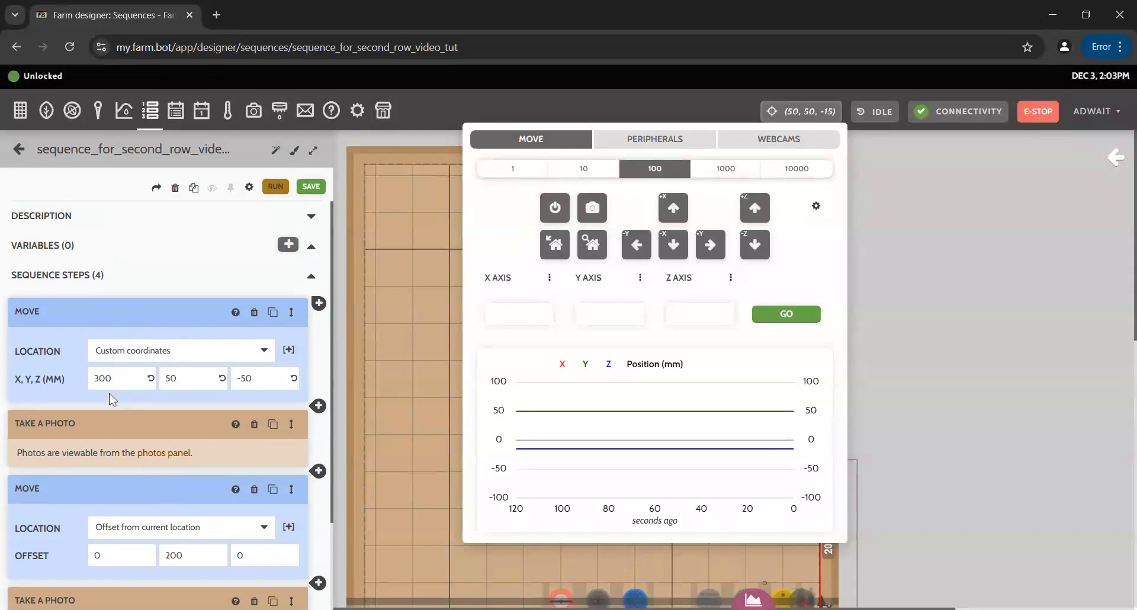
scroll(113, 398, "down", 3)
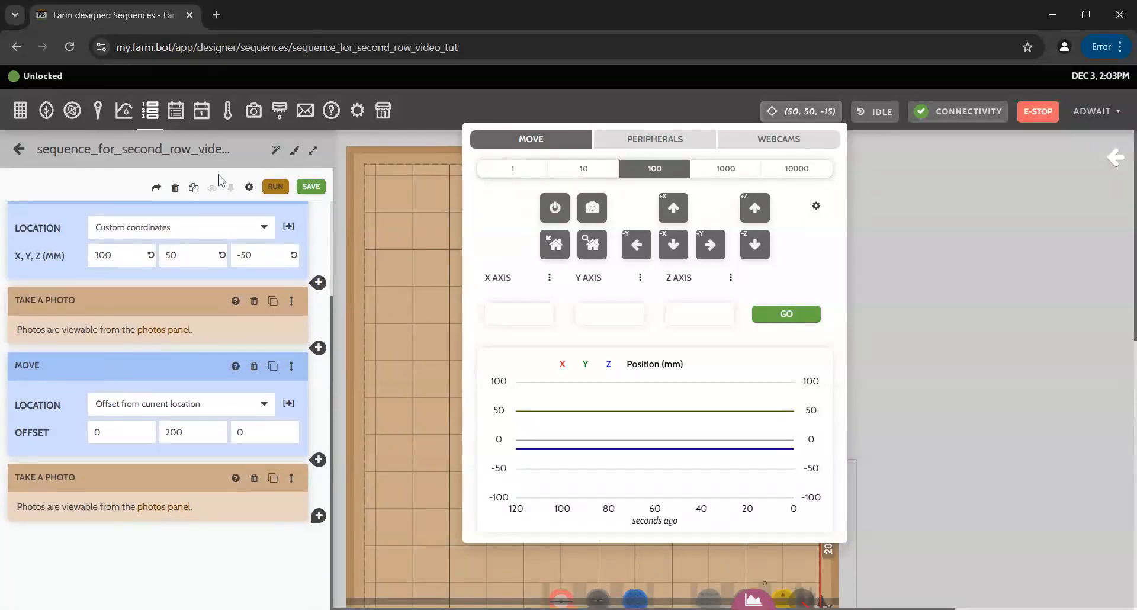
left_click(311, 186)
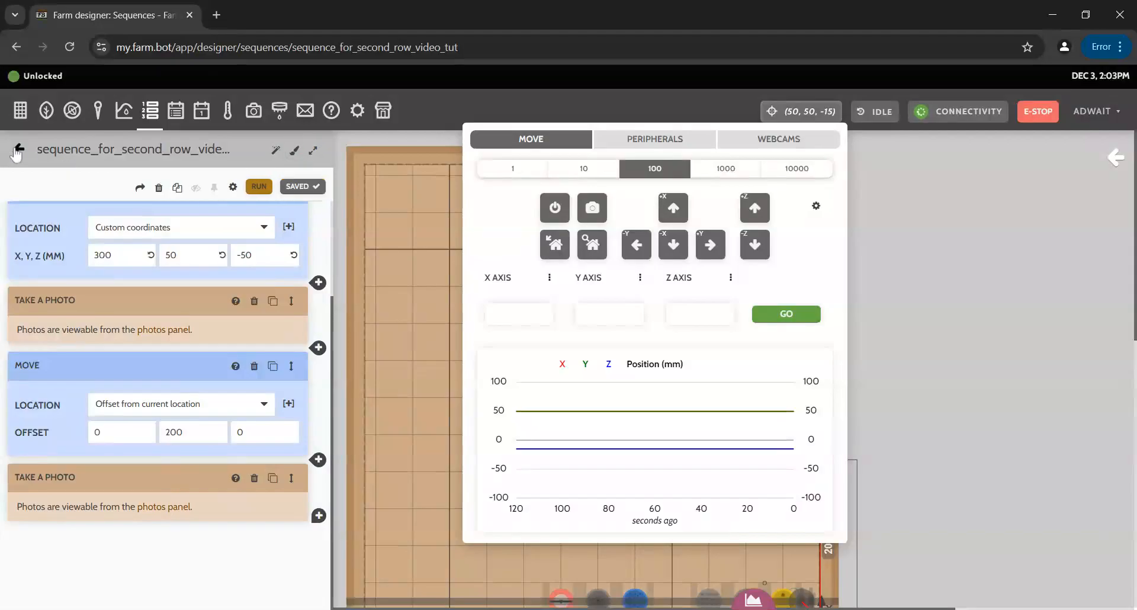
Go back to the top of the sequence list and create New Sequence 26.
left_click(17, 153)
scroll(148, 414, "down", 5)
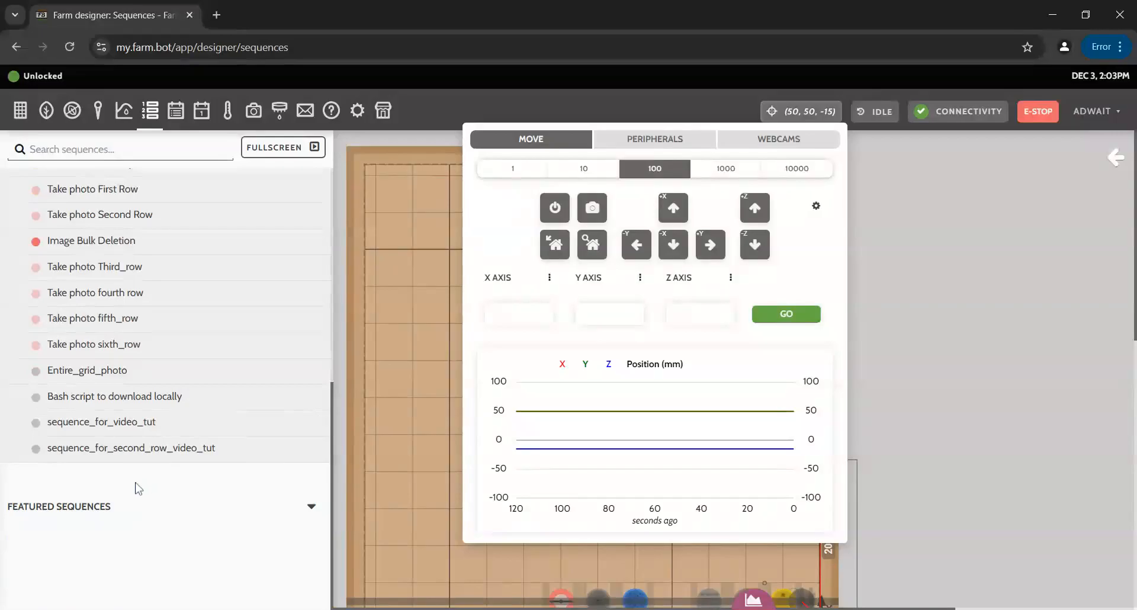
scroll(138, 488, "up", 7)
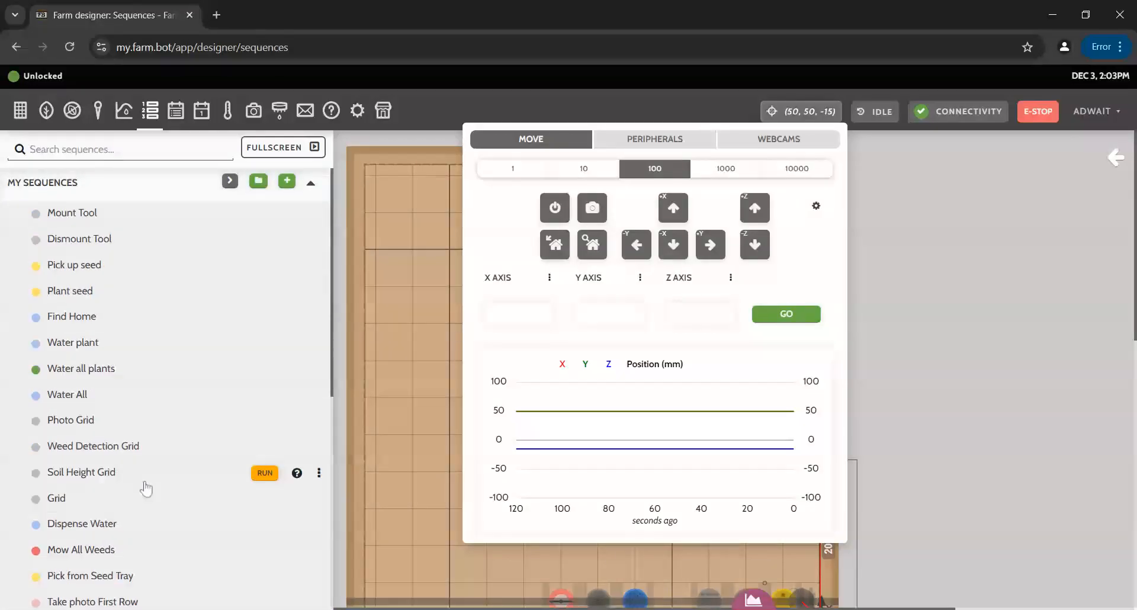
left_click(287, 180)
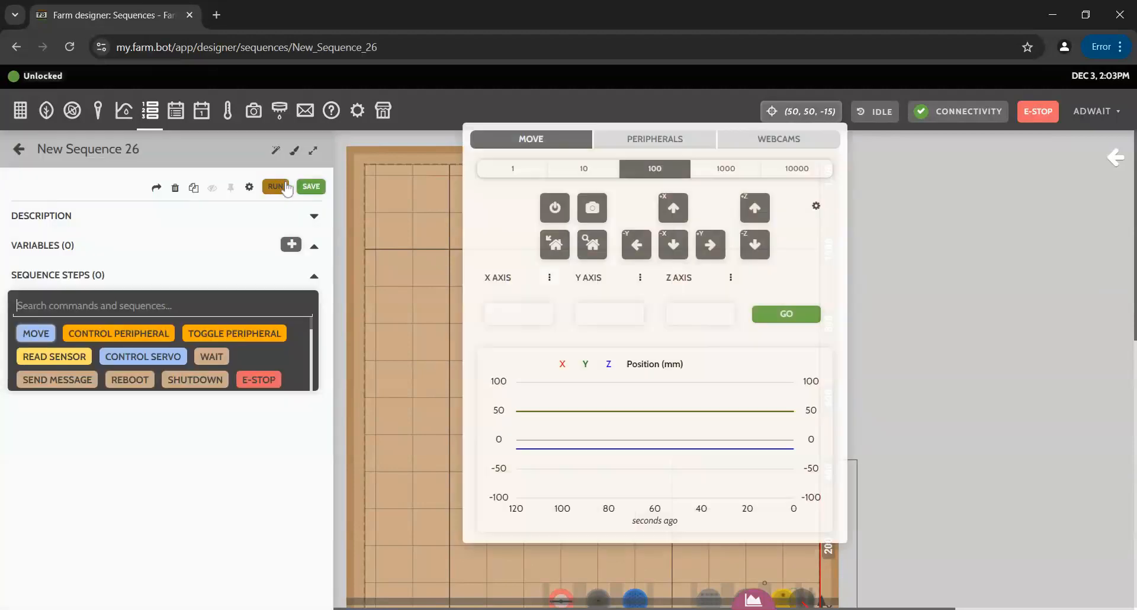
Rename New Sequence 26 to combine_all_rows_video_tut.
left_click(147, 162)
key("ctrl+a")
key("BackSpace")
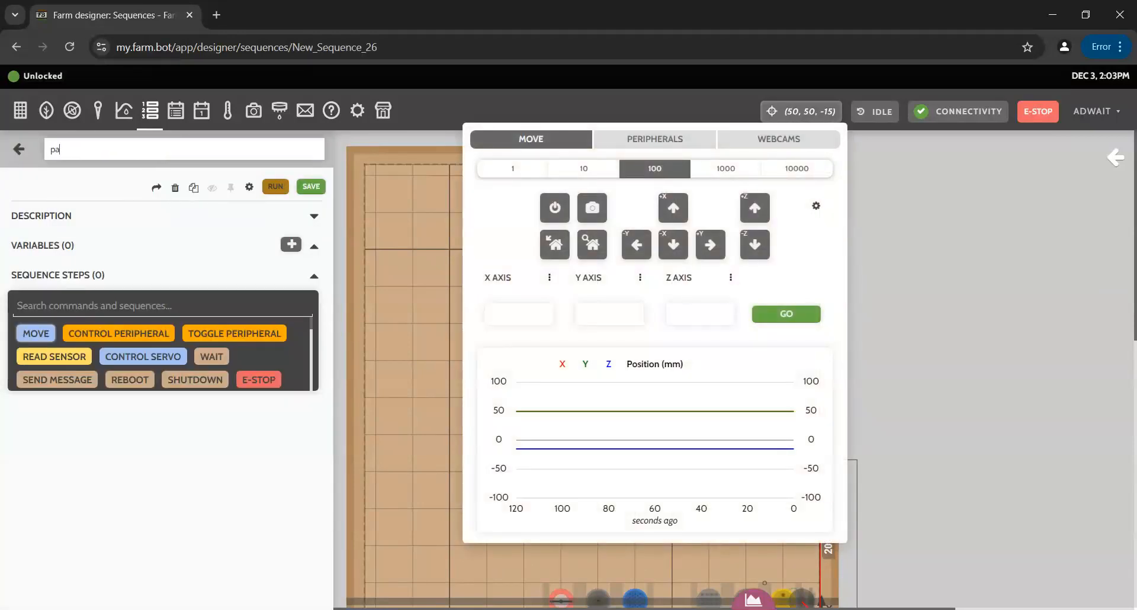
key("BackSpace")
key("BackSpace")
key("BackSpace")
type("combine_all_rows_")
left_click(100, 195)
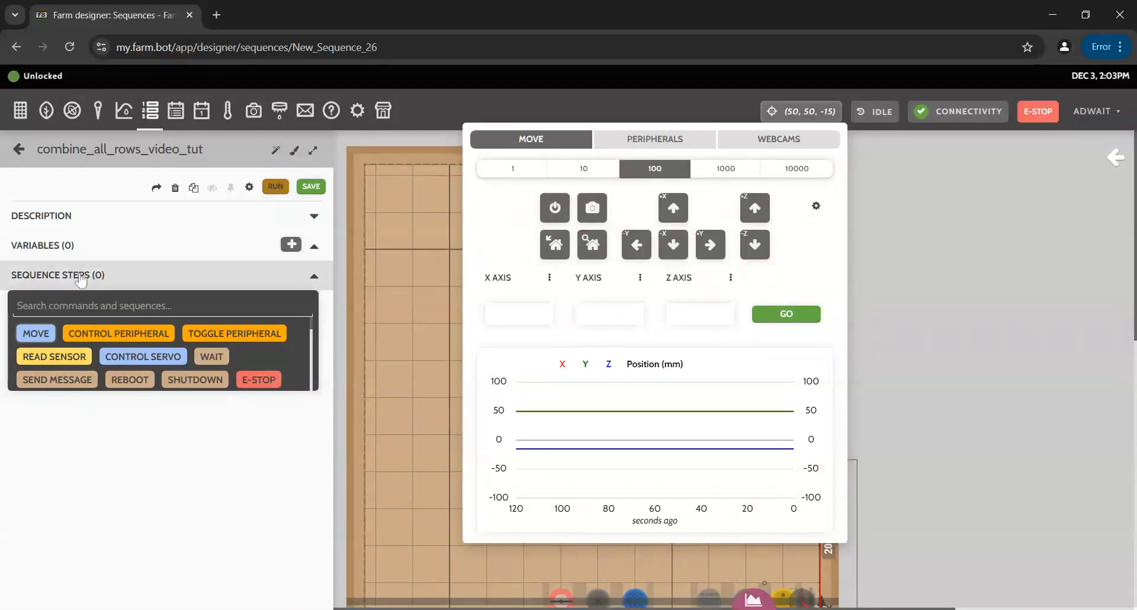
scroll(195, 359, "down", 5)
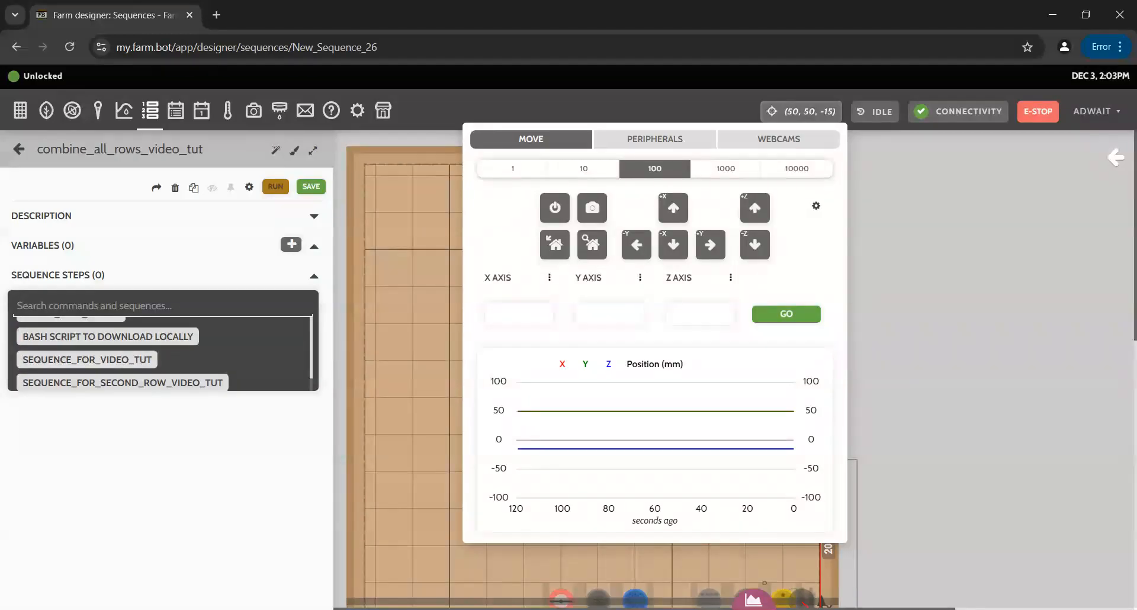
Add sequence_for_video_tut, then sequence_for_second_row_video_tut, as the sequence's two steps.
left_click(60, 361)
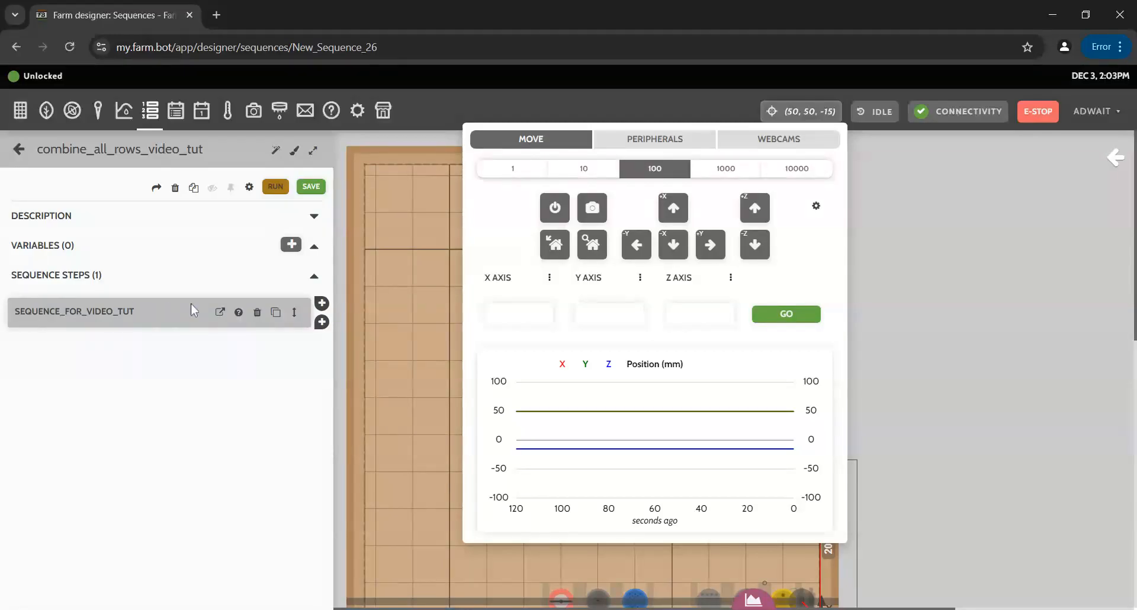
left_click(322, 323)
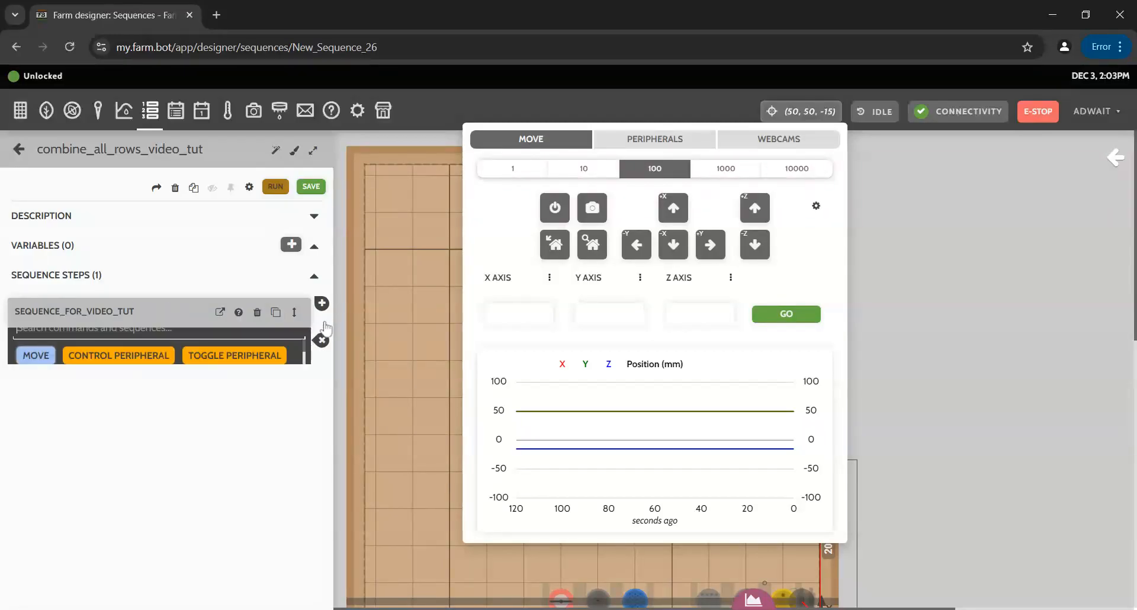
scroll(154, 417, "down", 5)
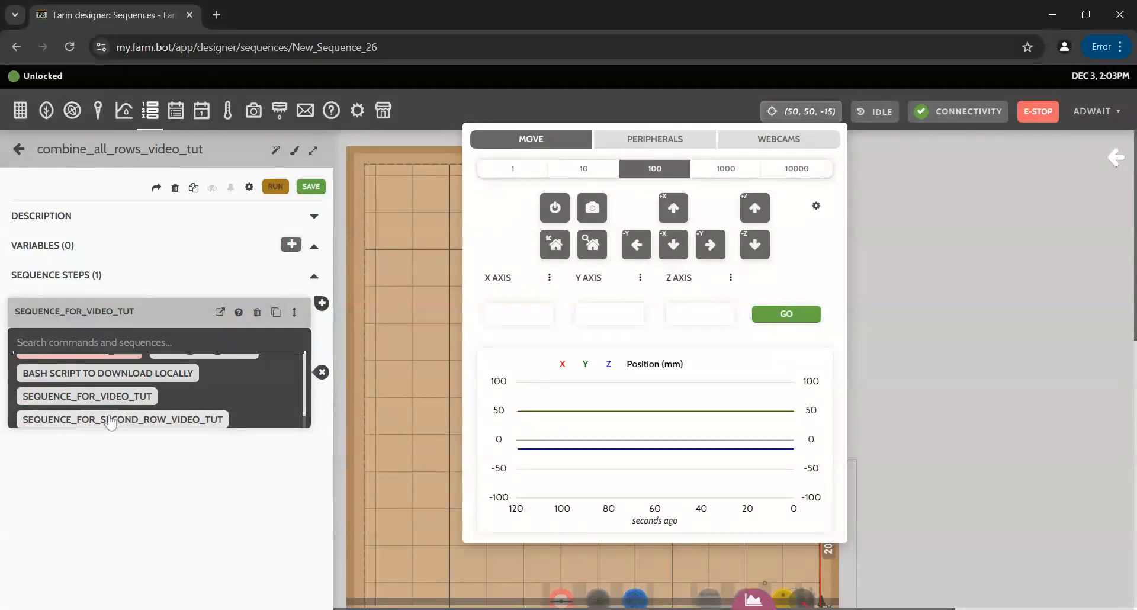
left_click(140, 420)
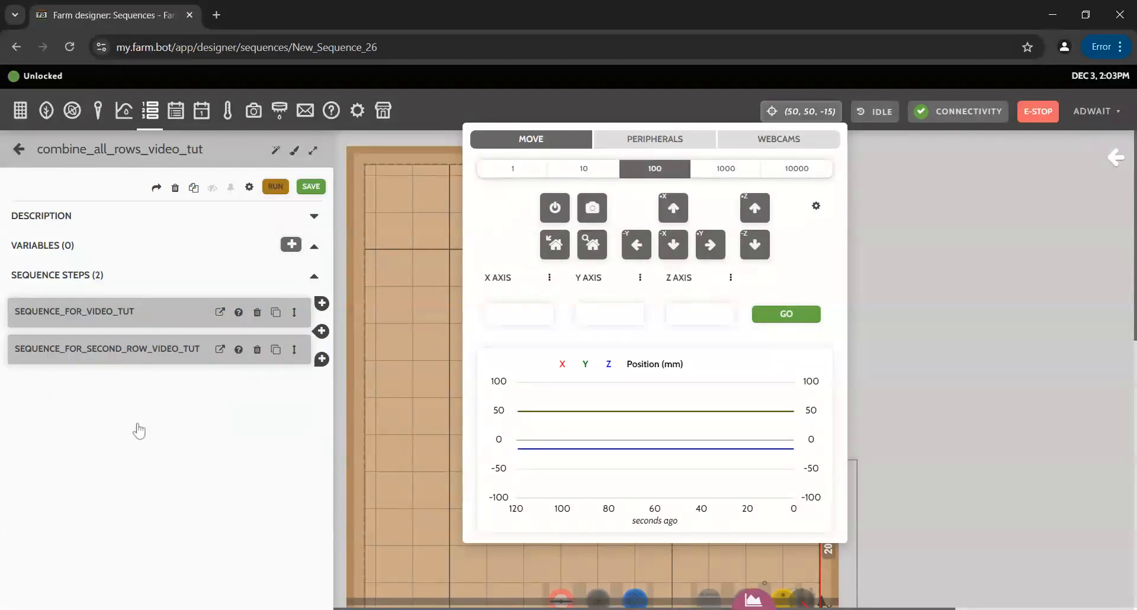
left_click(321, 359)
scroll(174, 417, "down", 3)
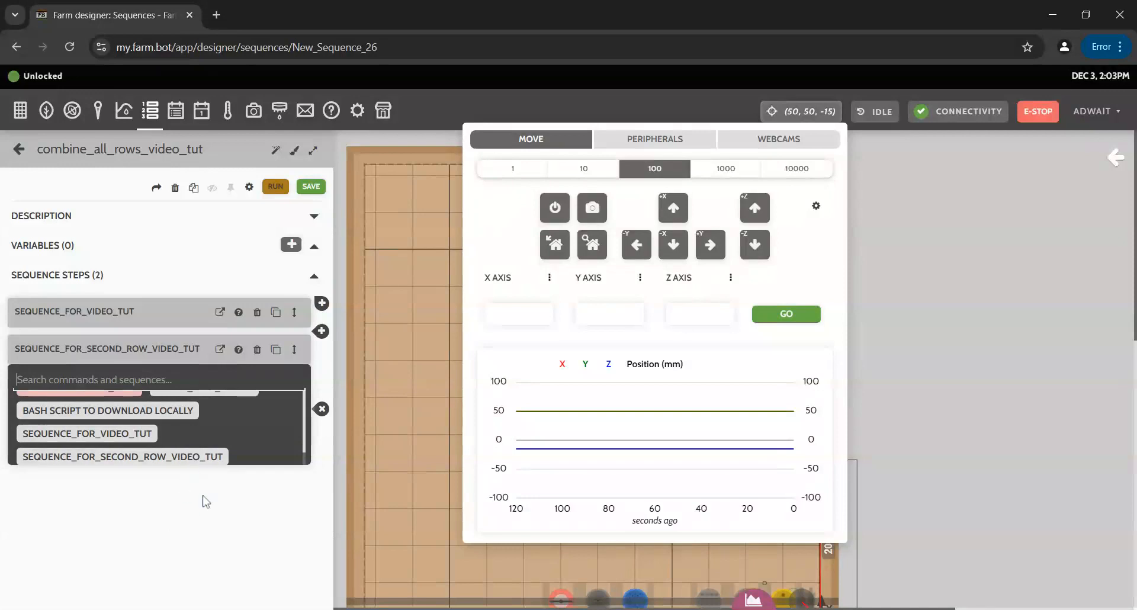
left_click(320, 410)
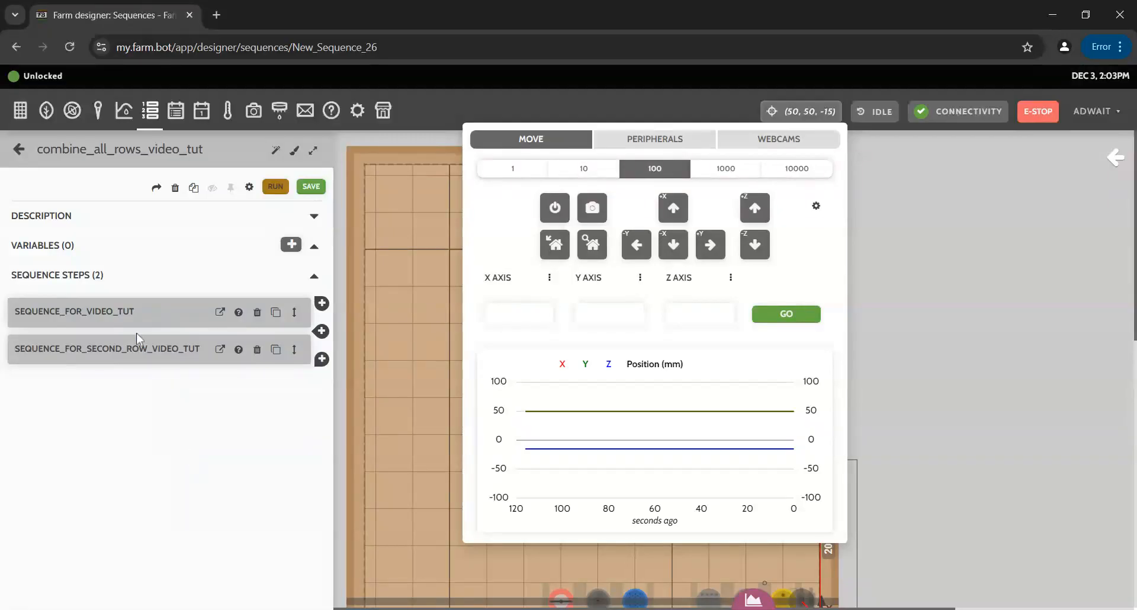
Back in the sequence list, briefly view the Entire_grid_photo sequence.
left_click(18, 150)
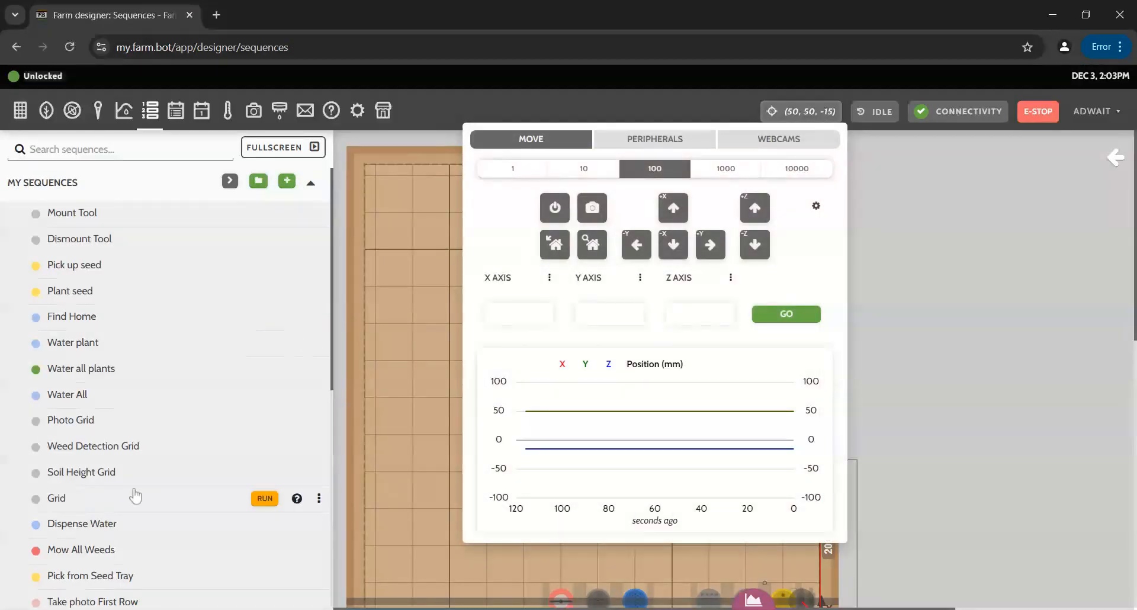
scroll(135, 496, "down", 7)
left_click(101, 350)
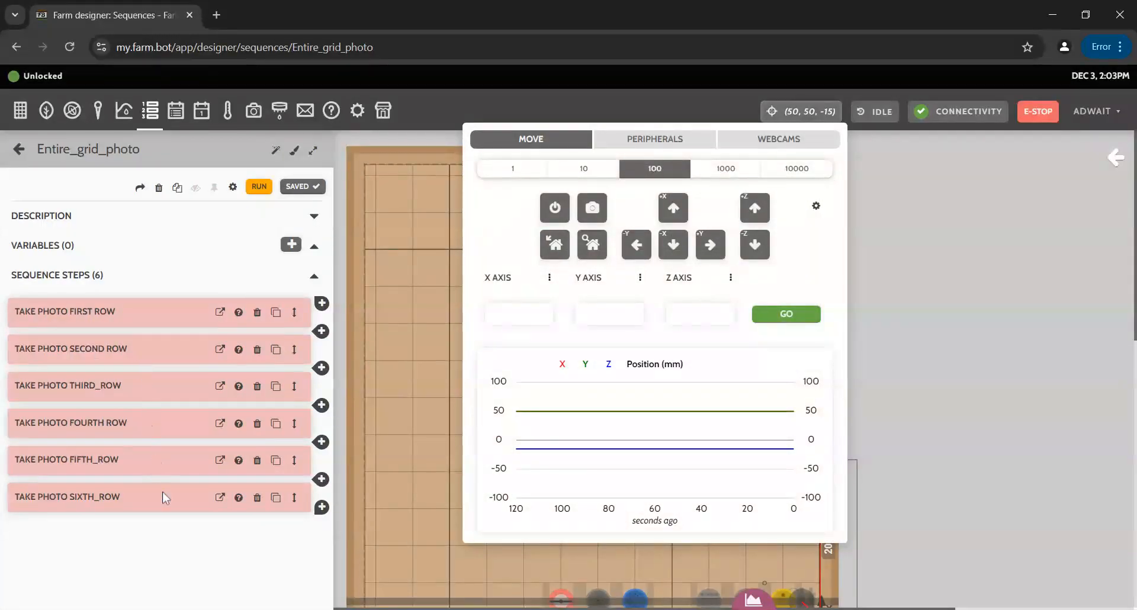
left_click(16, 149)
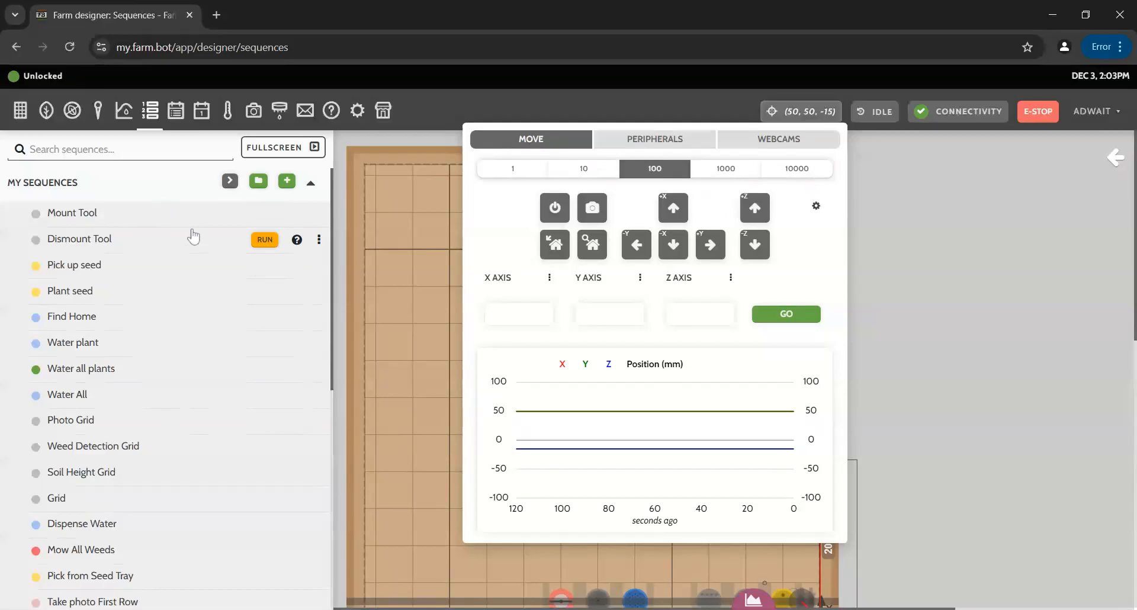
Expand the Featured Sequences section and close the movement controls panel.
scroll(195, 432, "down", 8)
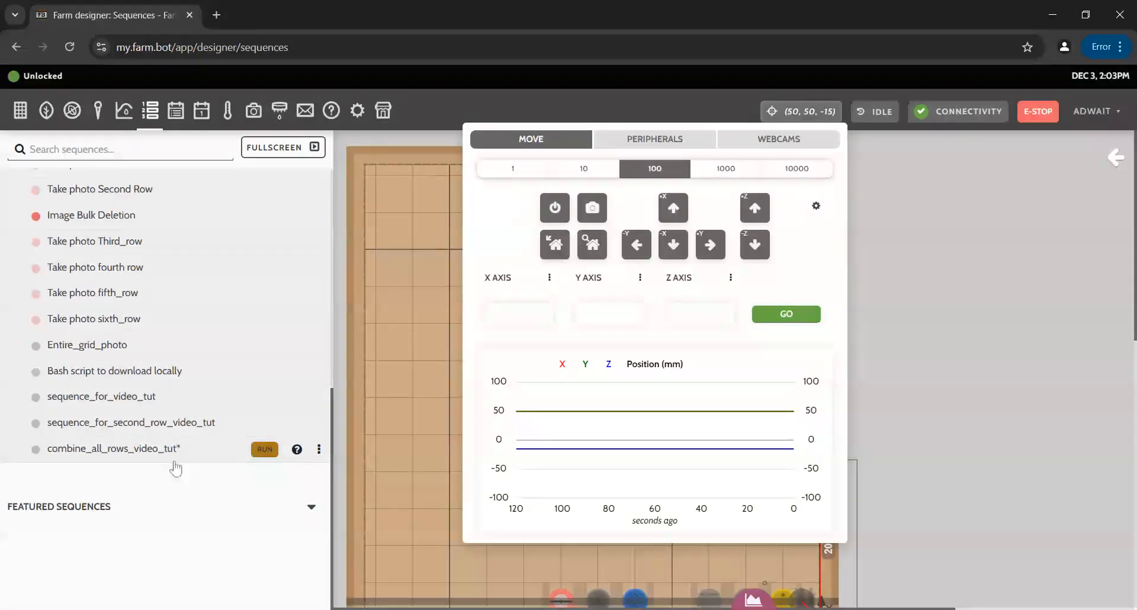
left_click(191, 505)
scroll(201, 481, "down", 5)
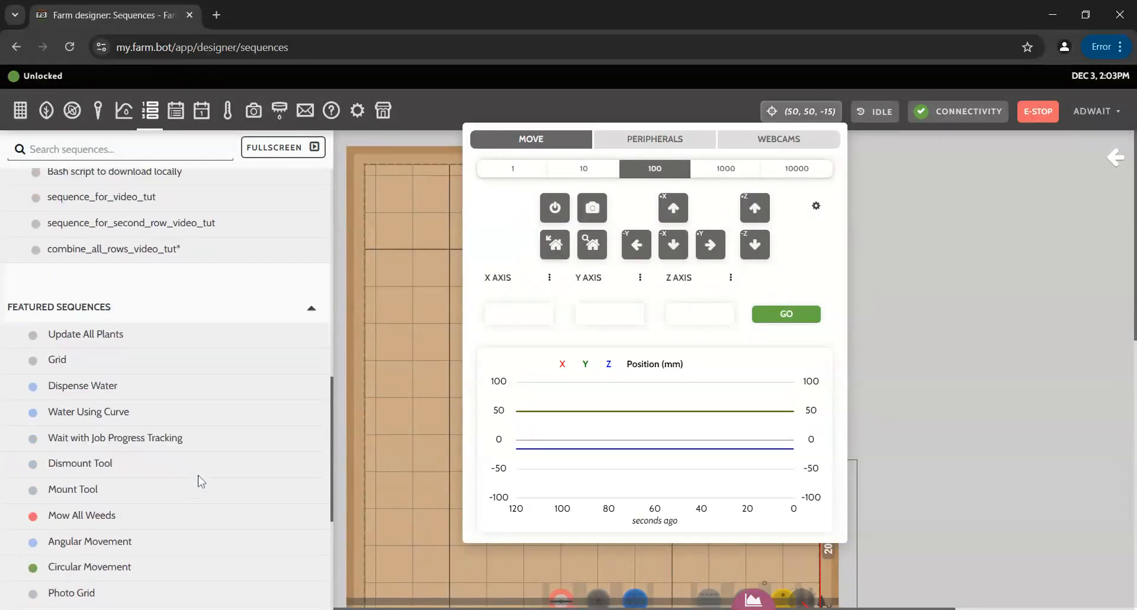
scroll(194, 478, "up", 10)
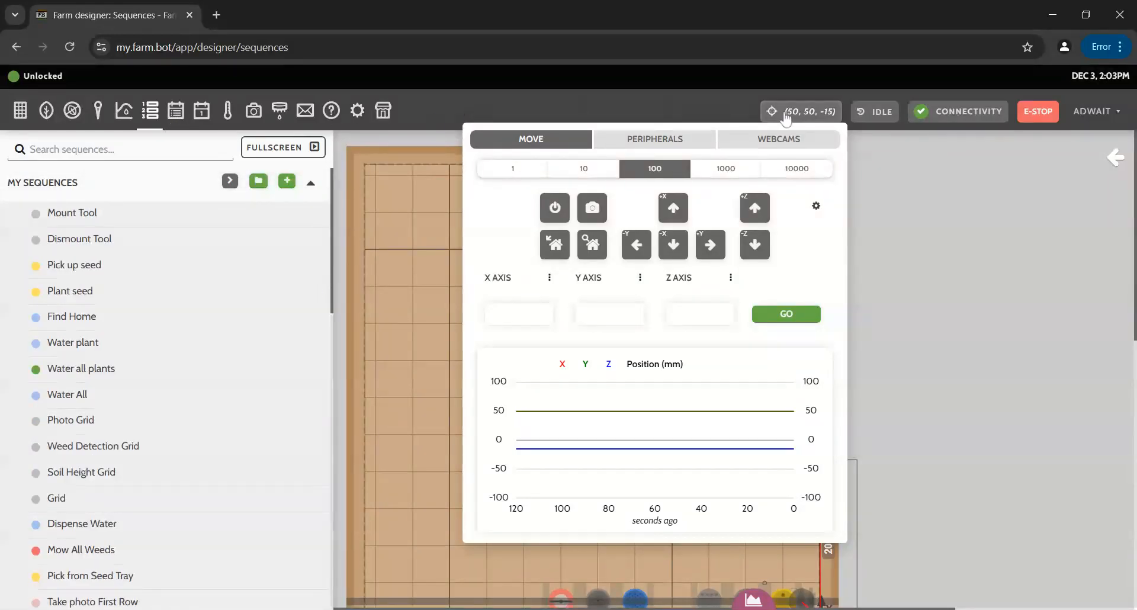
left_click(776, 116)
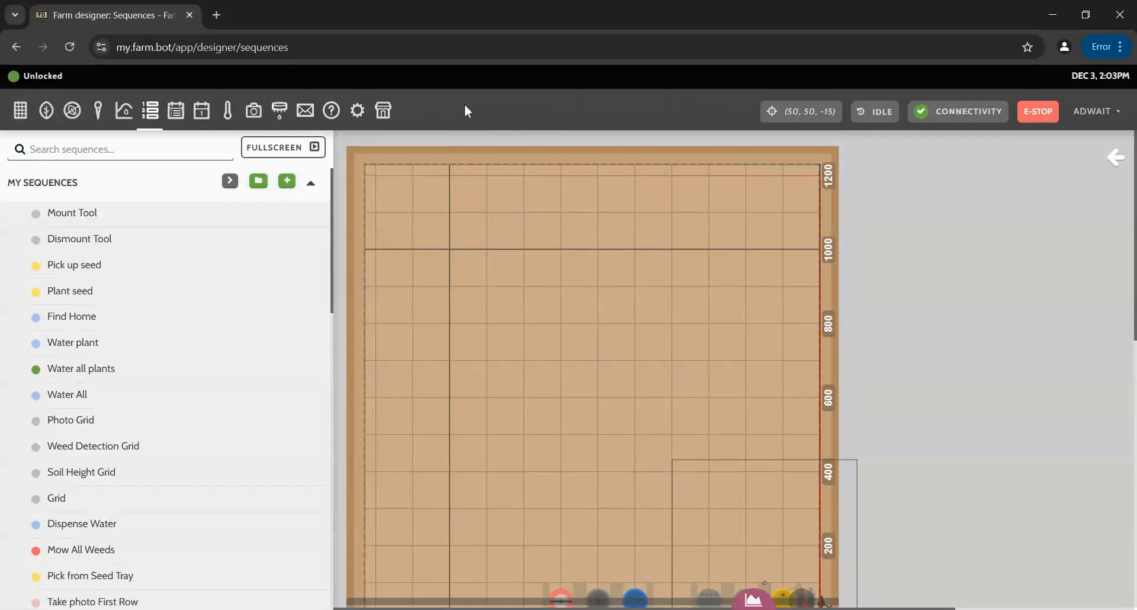
Check the every_4_hours regimen's schedule and the Events page, then return to the regimens list.
left_click(176, 112)
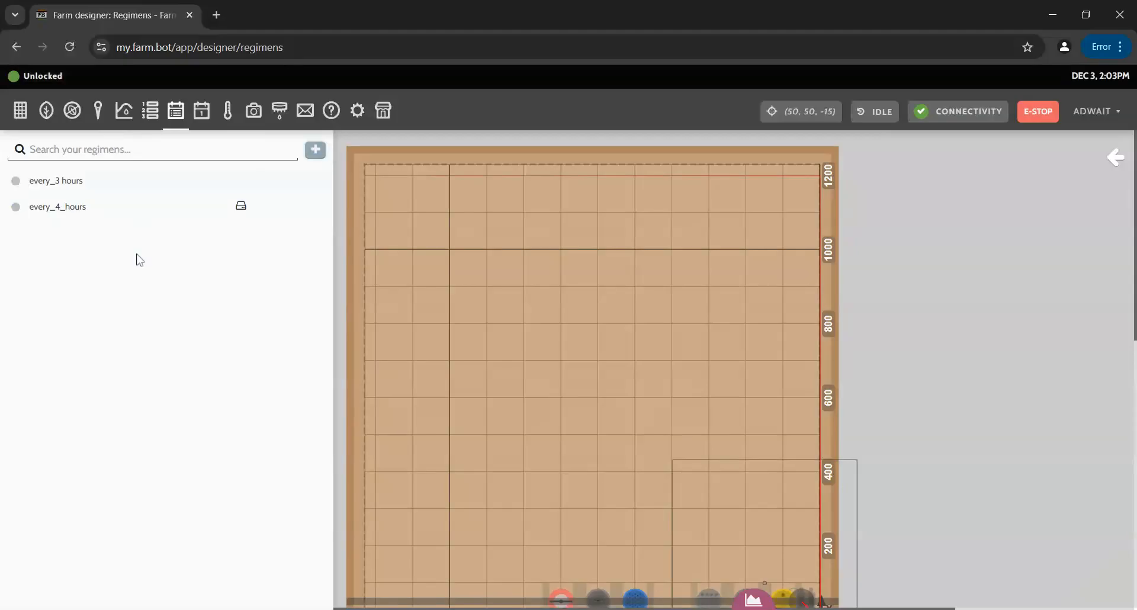
left_click(78, 217)
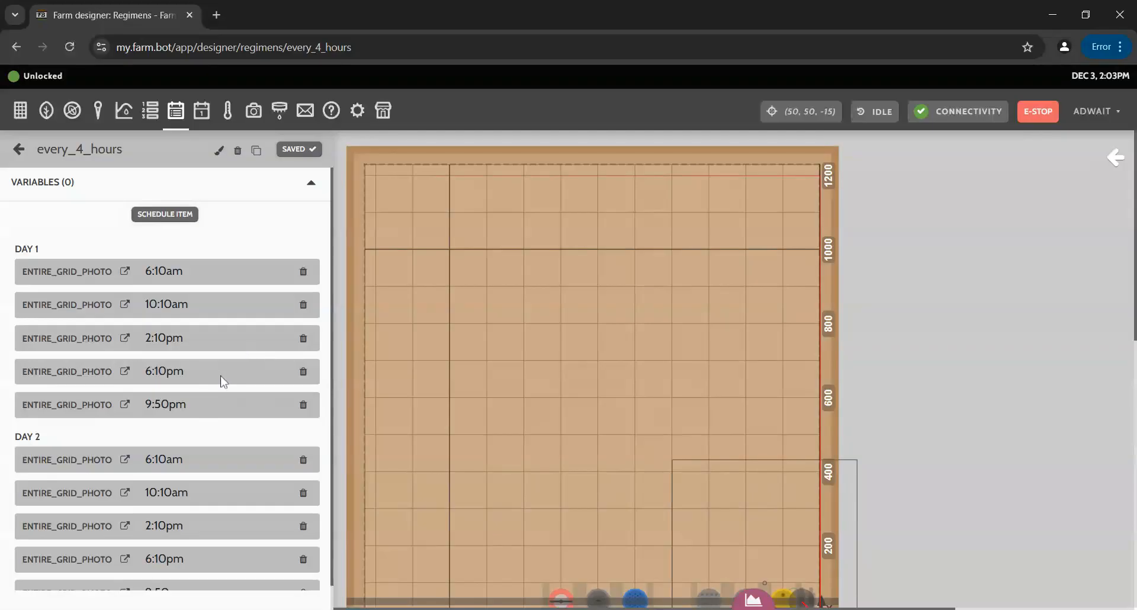
left_click(20, 151)
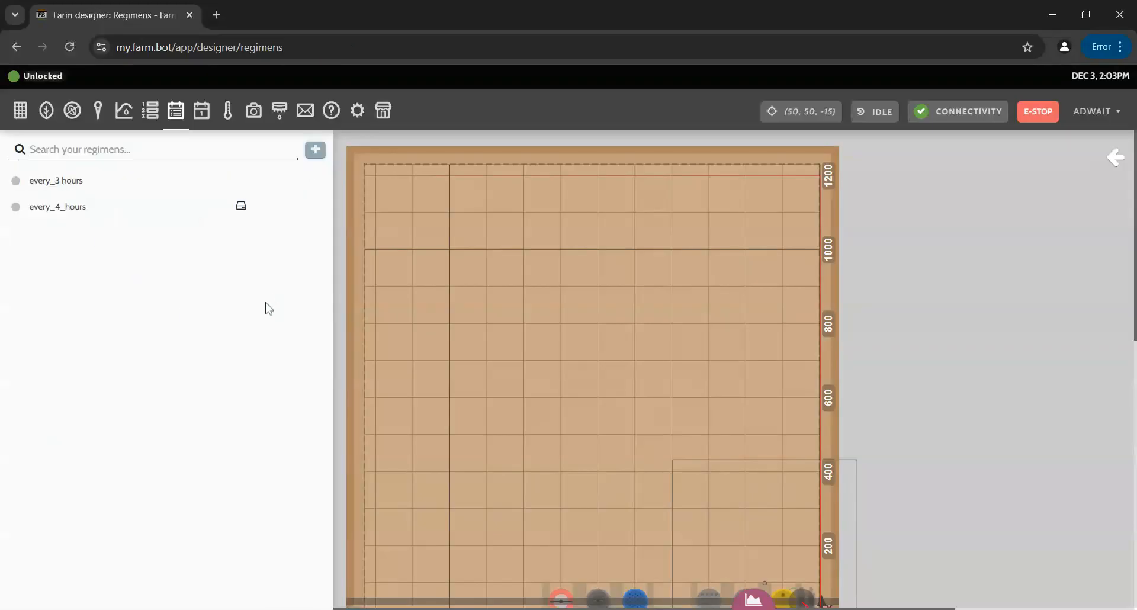
left_click(204, 119)
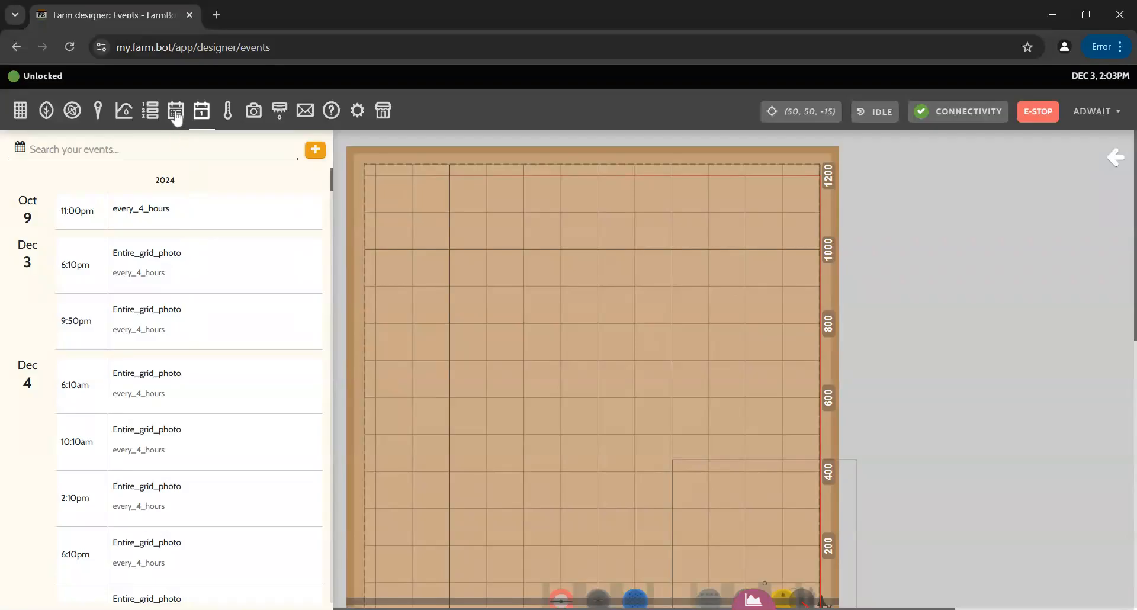
left_click(176, 115)
left_click(17, 156)
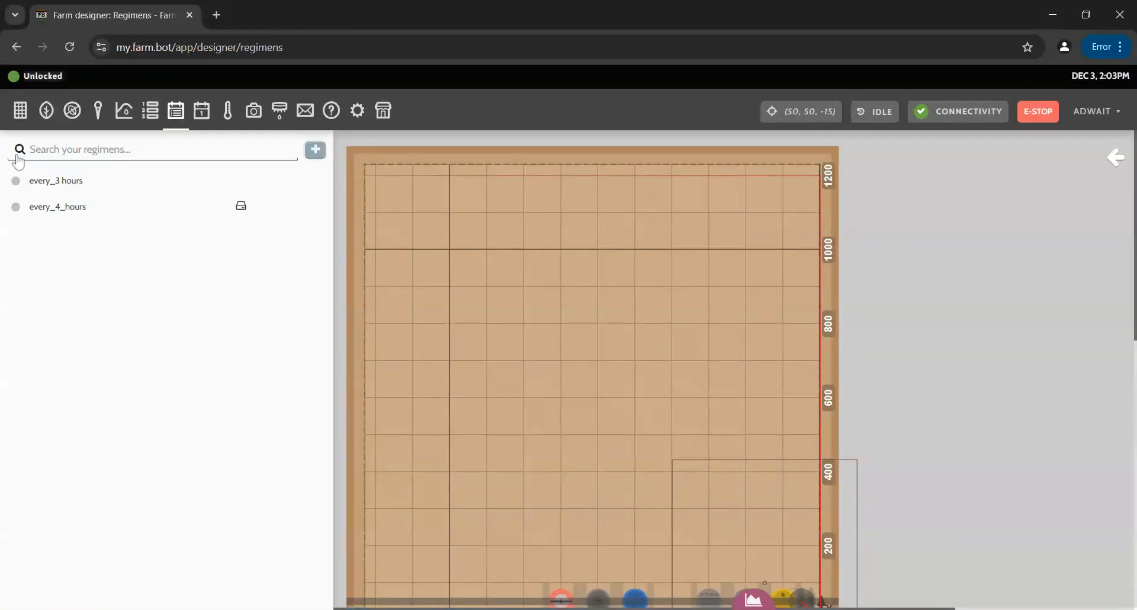
Create a regimen named regimen_for_video_tut and begin scheduling an item in it.
left_click(316, 152)
left_click(133, 149)
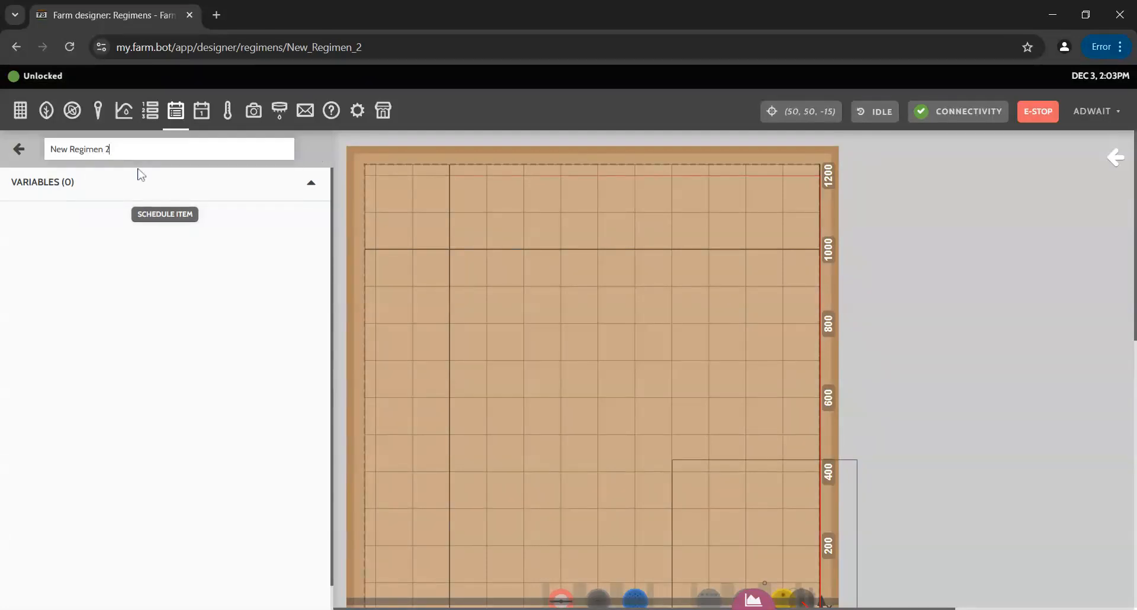
key("BackSpace")
key("BackSpace")
key("BackSpace")
key("BackSpace")
key("BackSpace")
key("BackSpace")
key("BackSpace")
key("BackSpace")
key("BackSpace")
key("BackSpace")
key("BackSpace")
key("BackSpace")
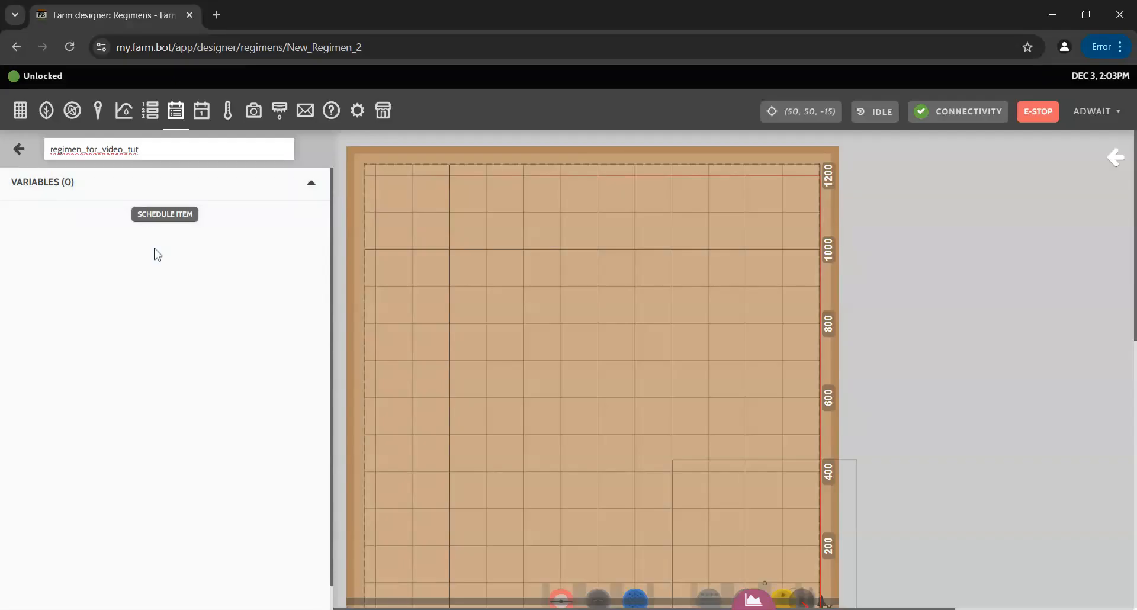
left_click(163, 273)
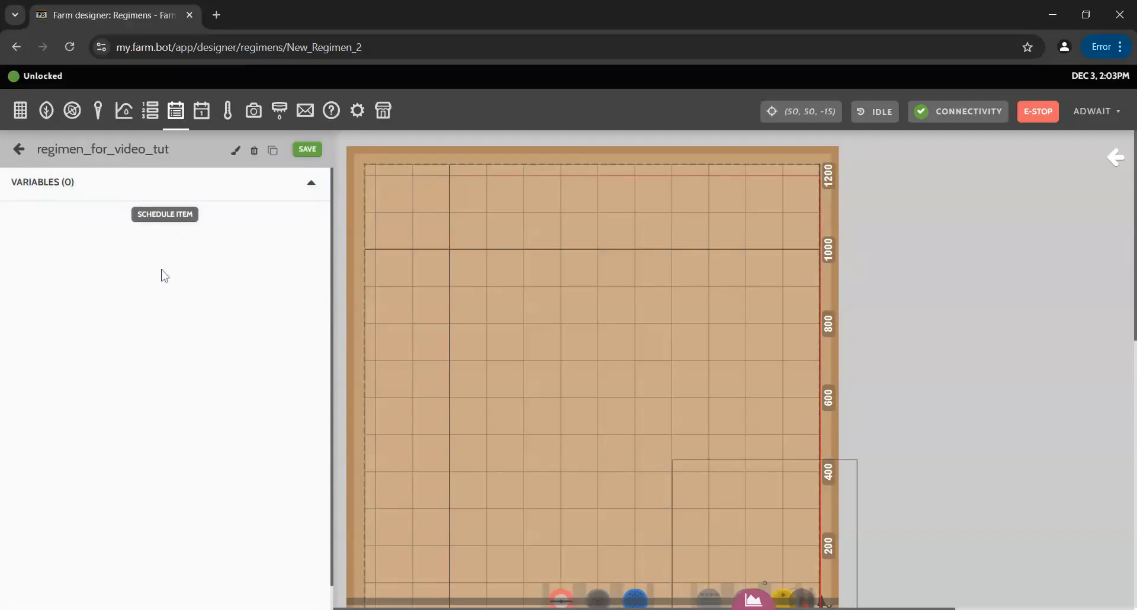
left_click(171, 219)
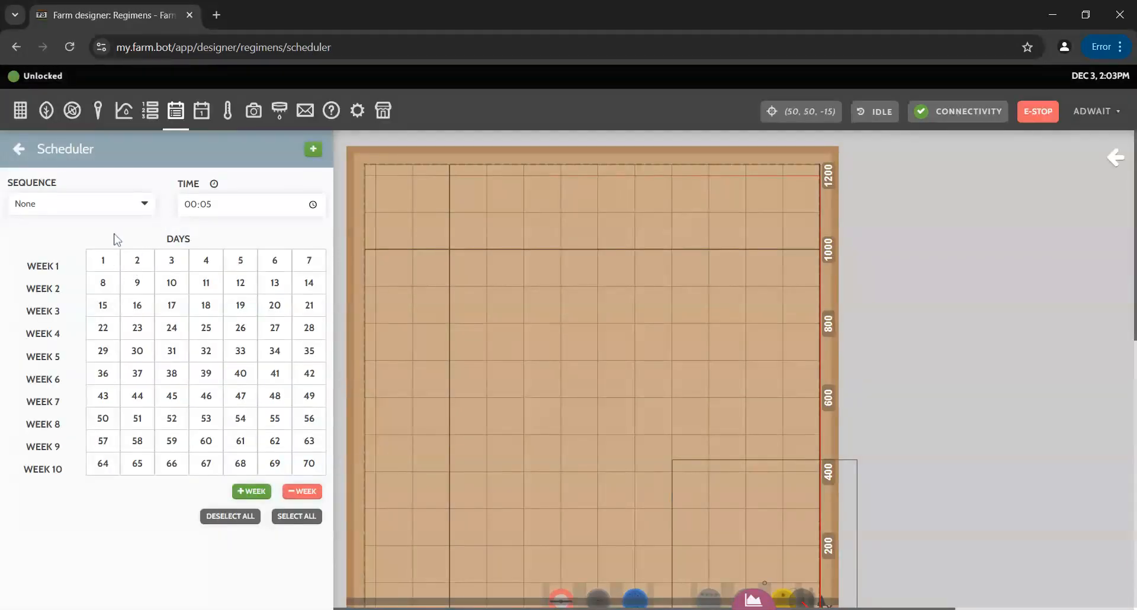
Browse the scheduler's sequence list and close it without choosing anything.
left_click(126, 205)
left_click(127, 207)
left_click(126, 207)
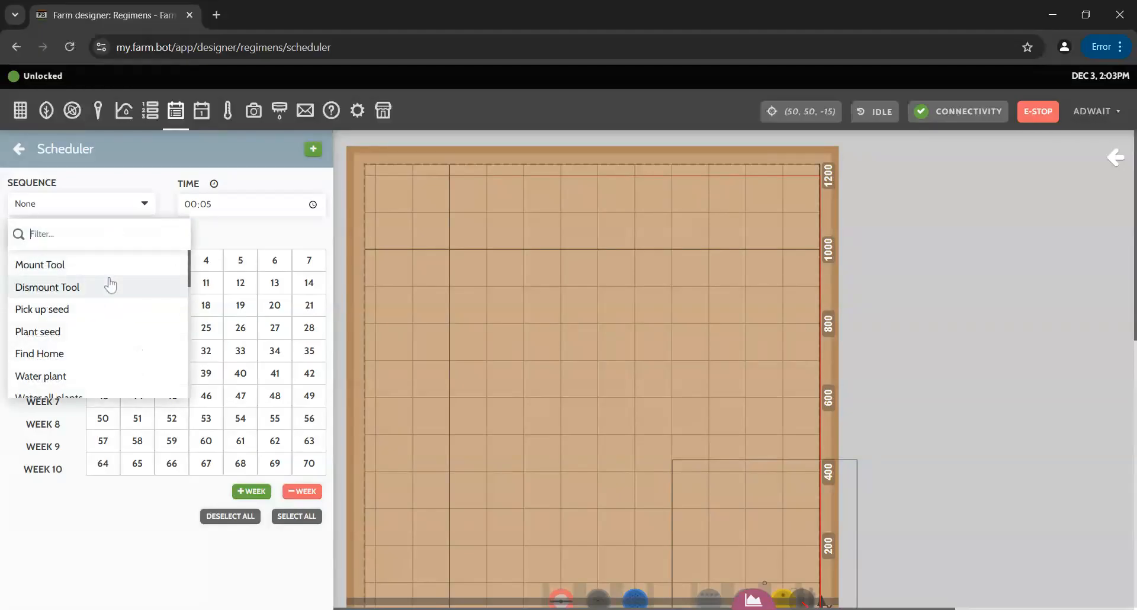
scroll(128, 337, "down", 8)
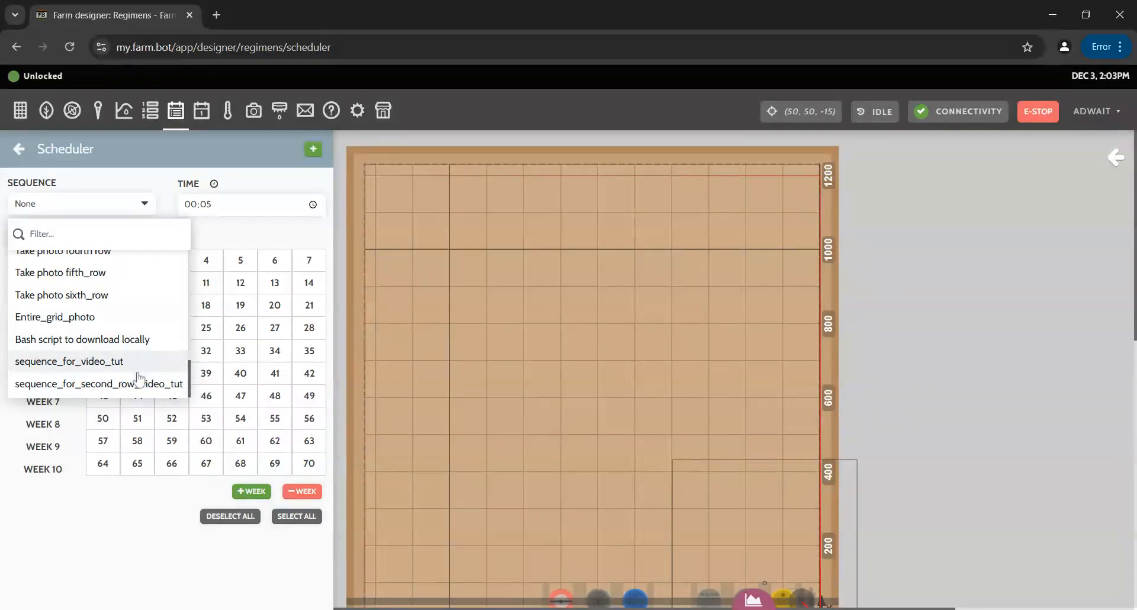
scroll(121, 363, "up", 3)
scroll(87, 354, "up", 5)
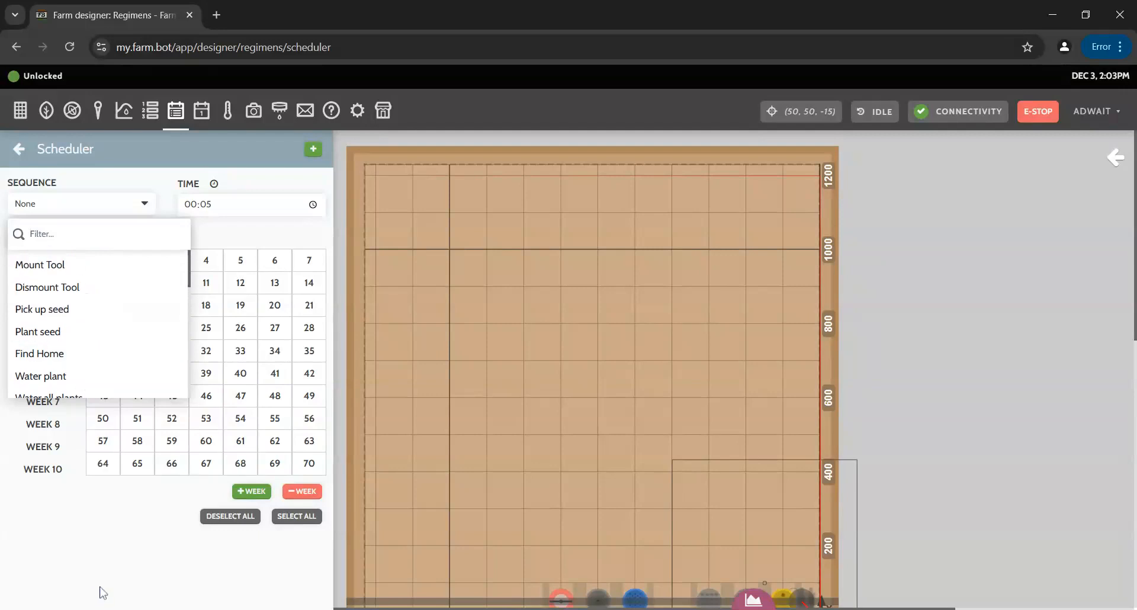
left_click(164, 154)
Open the combine_all_rows_video_tut sequence and save it.
left_click(153, 117)
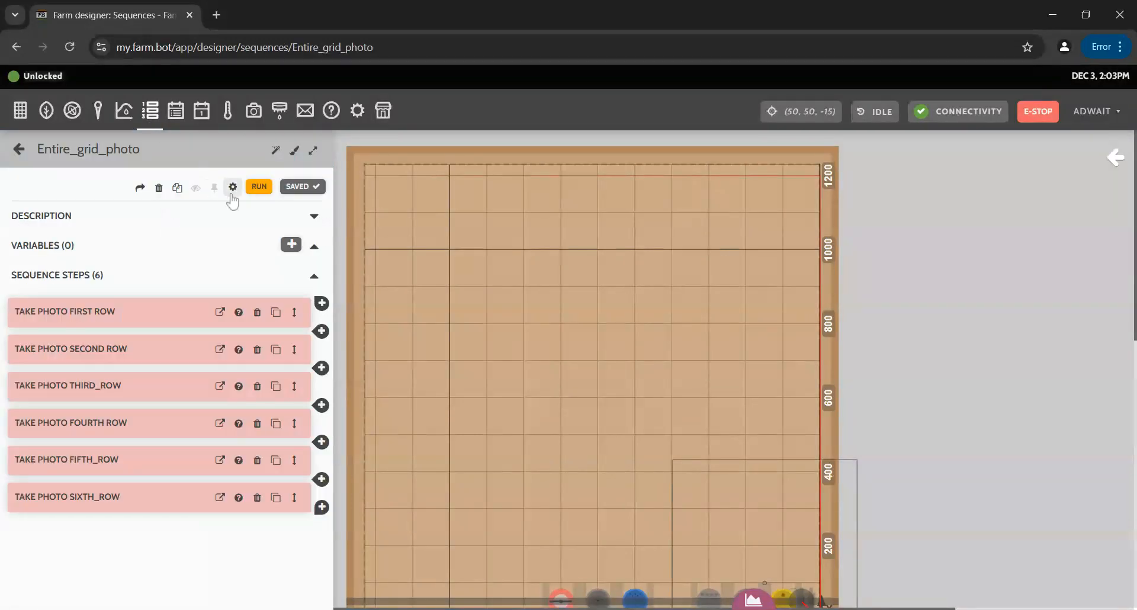
left_click(20, 153)
scroll(155, 334, "down", 10)
left_click(155, 296)
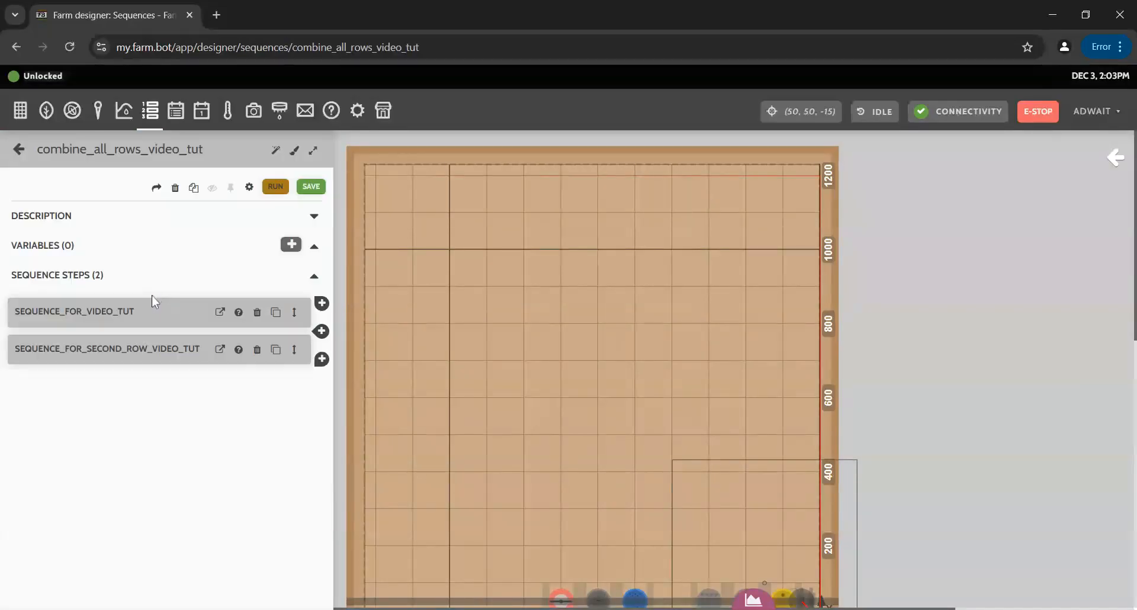
left_click(311, 187)
Return to regimen_for_video_tut's scheduler and open the sequence list to choose from.
left_click(19, 148)
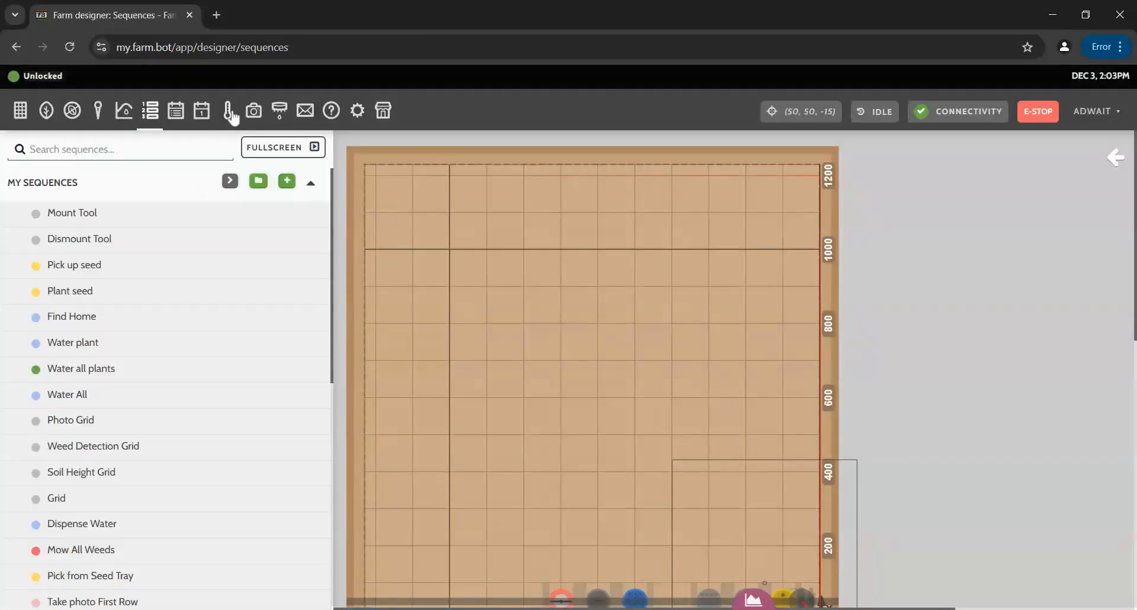
left_click(177, 115)
left_click(177, 215)
left_click(106, 205)
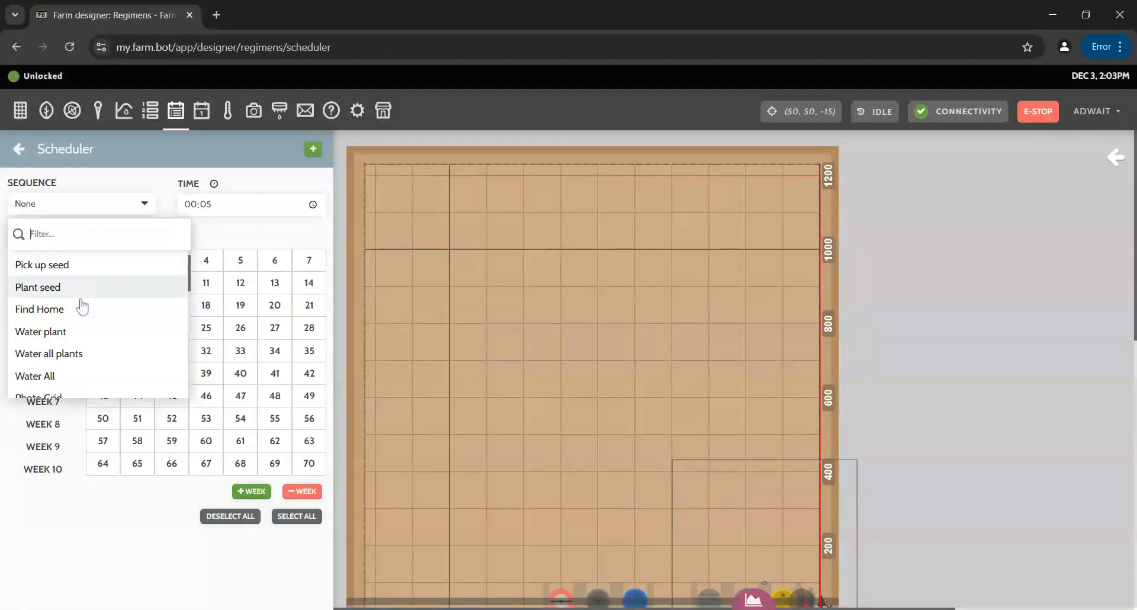
scroll(89, 320, "down", 5)
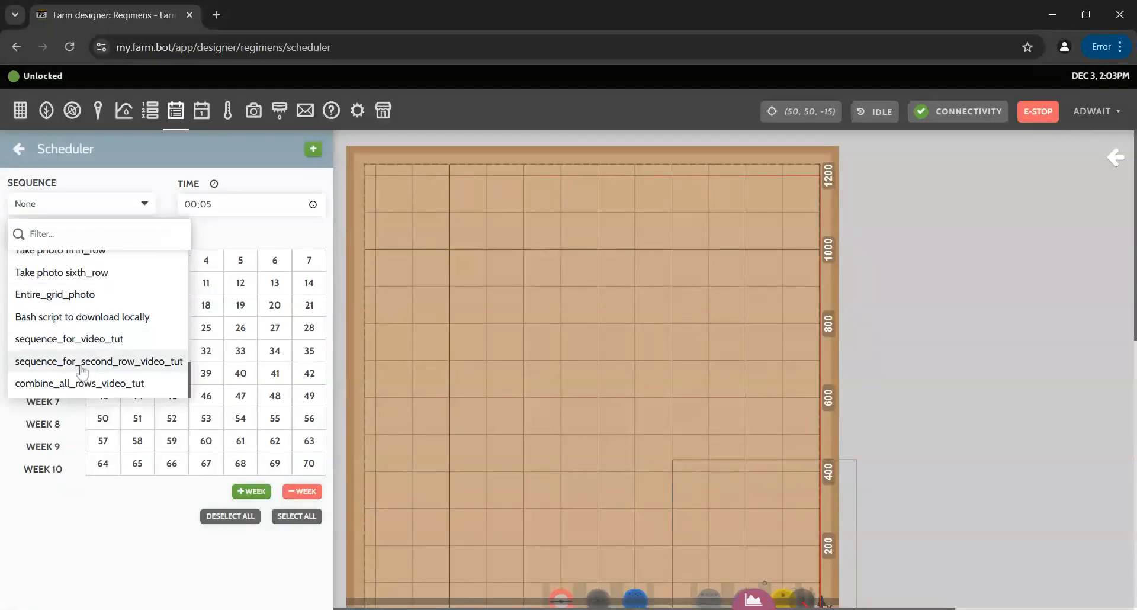
Choose combine_all_rows_video_tut as the scheduled sequence and set its time to 06:15.
left_click(156, 385)
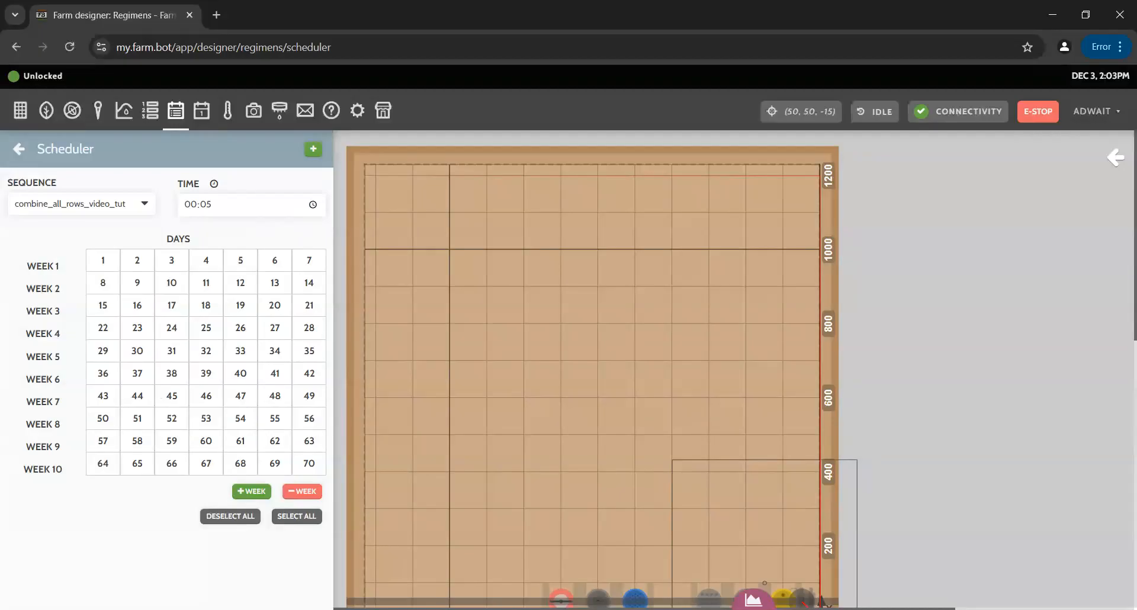
type("6")
Mark days 1 through 7 of week 1 in the day grid.
left_click_drag(104, 256, 136, 287)
left_click(145, 518)
left_click(108, 266)
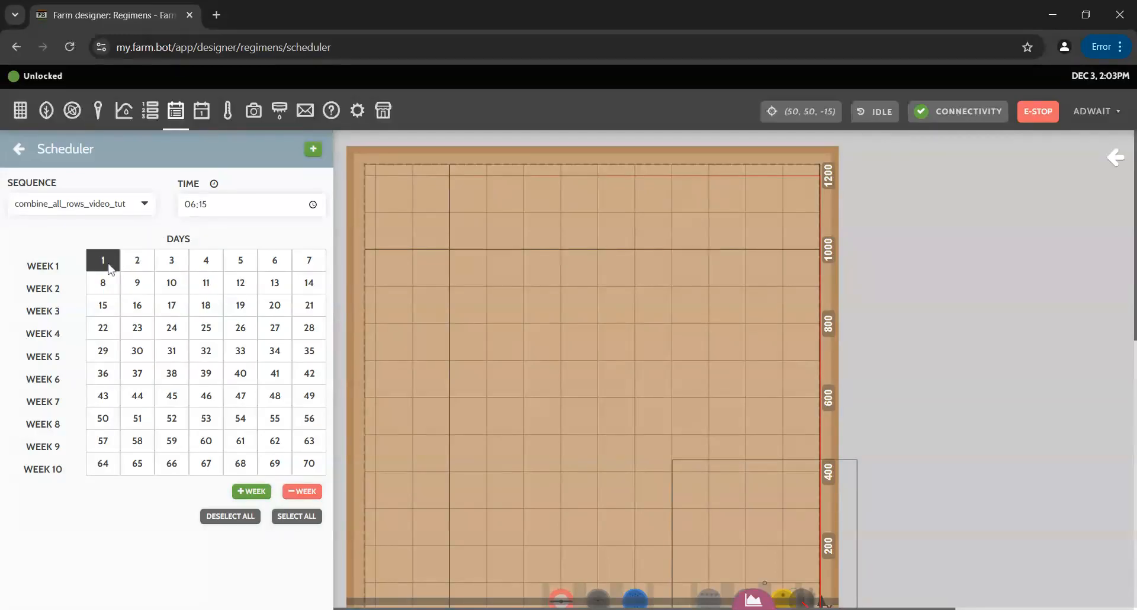
left_click(139, 273)
left_click(172, 269)
left_click(207, 270)
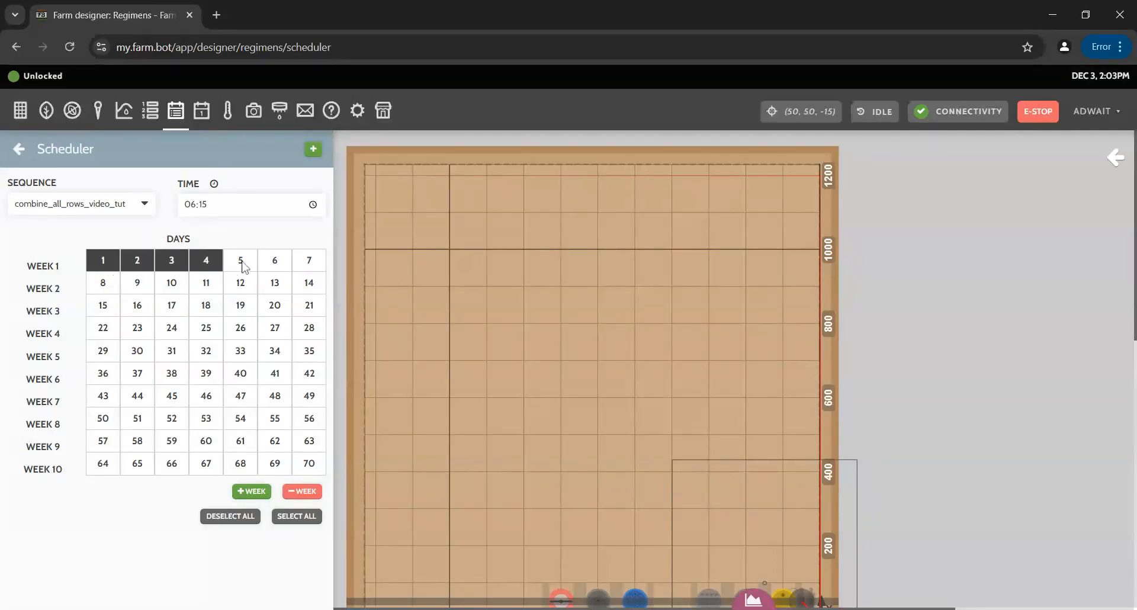
left_click(237, 267)
left_click(277, 267)
left_click(309, 269)
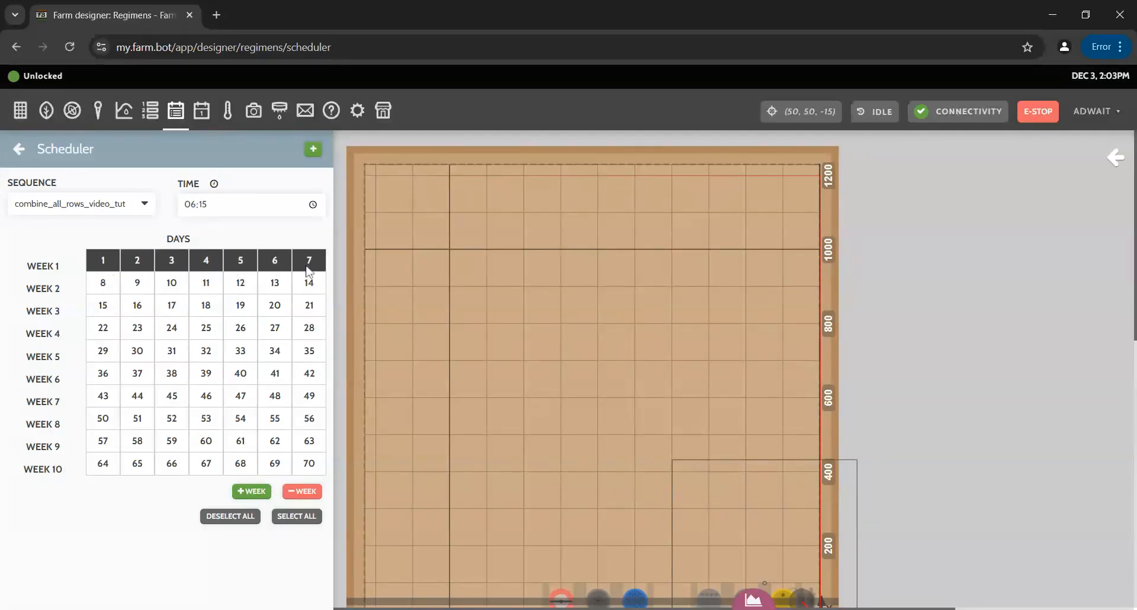
Also mark days 8–16, 18 and 23 in the grid.
left_click(103, 287)
left_click(139, 287)
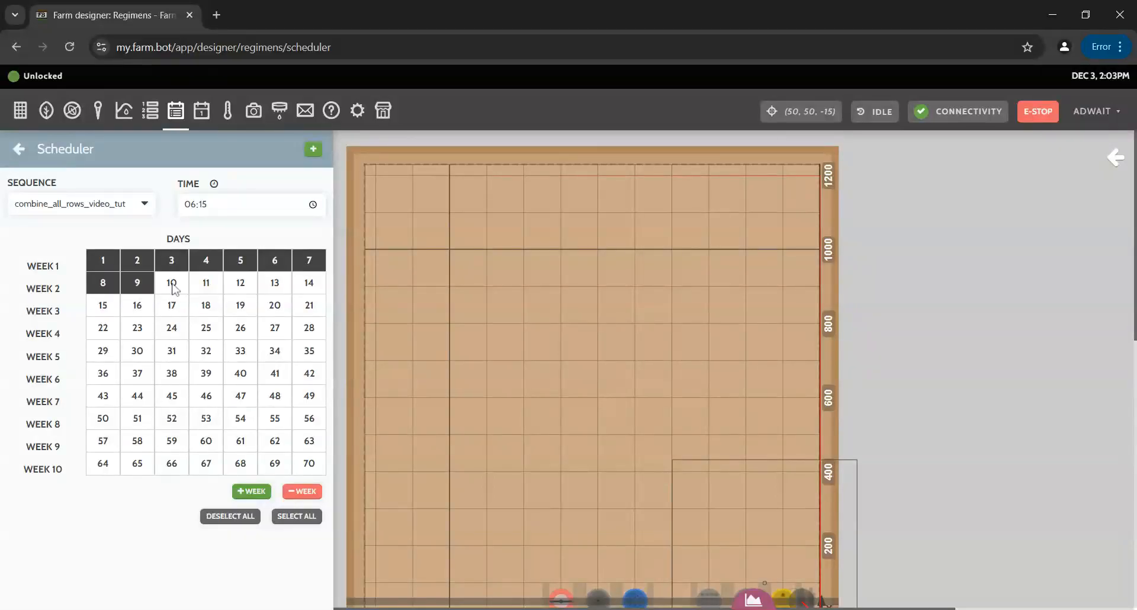
left_click(215, 287)
left_click(184, 289)
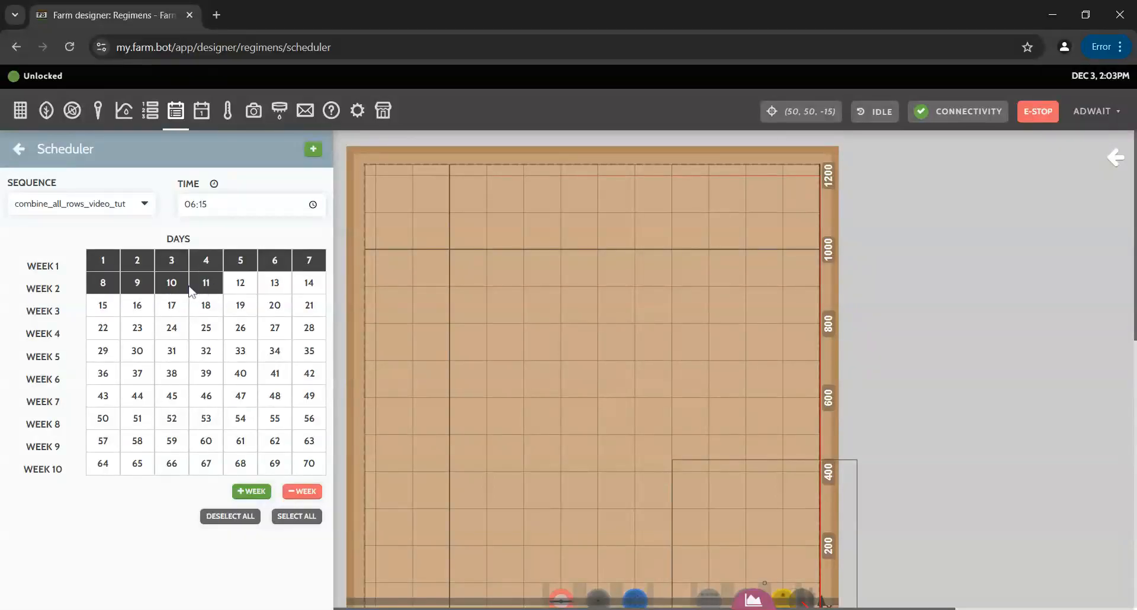
left_click(237, 288)
left_click(305, 289)
left_click(275, 286)
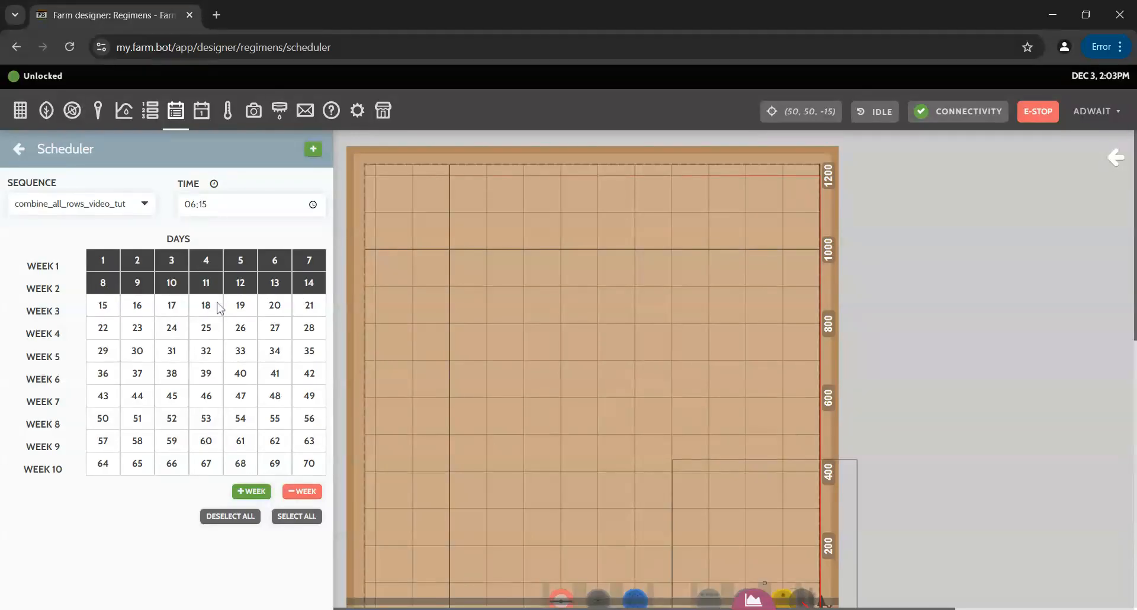
left_click(111, 306)
left_click(135, 305)
left_click(201, 307)
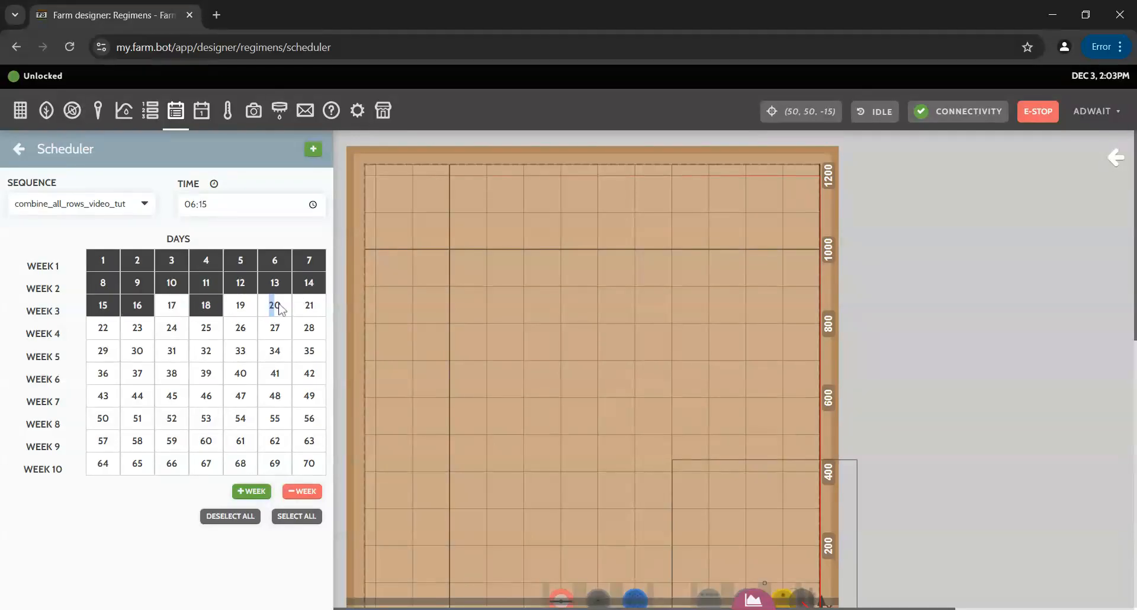
left_click(149, 327)
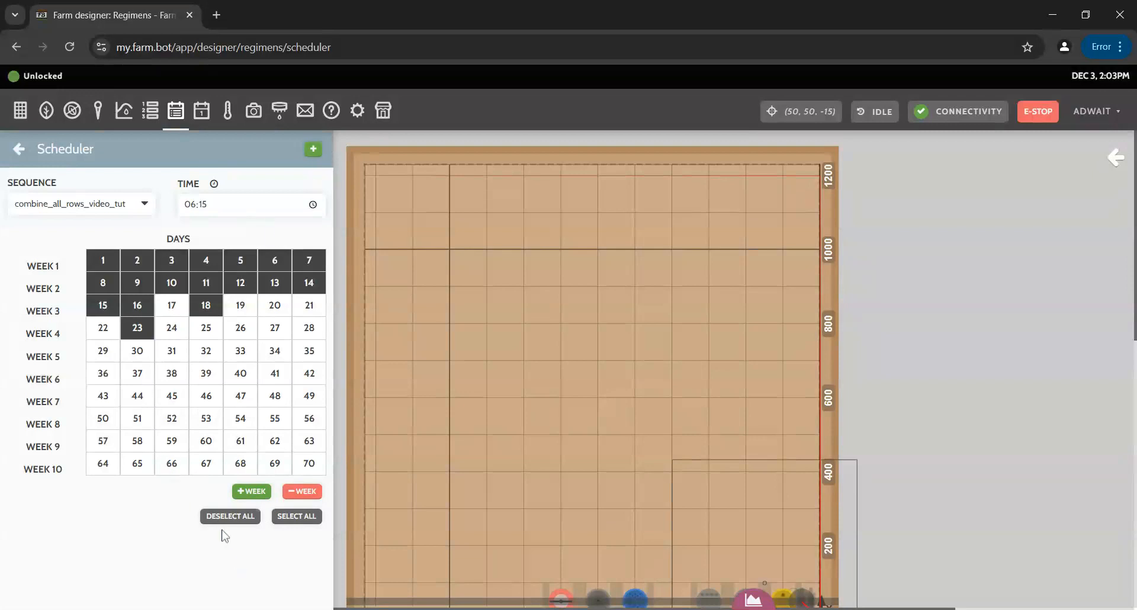
Extend the grid to 13 weeks with +WEEK and mark days 39, 40 and 41.
left_click(251, 491)
left_click(251, 515)
scroll(253, 518, "down", 1)
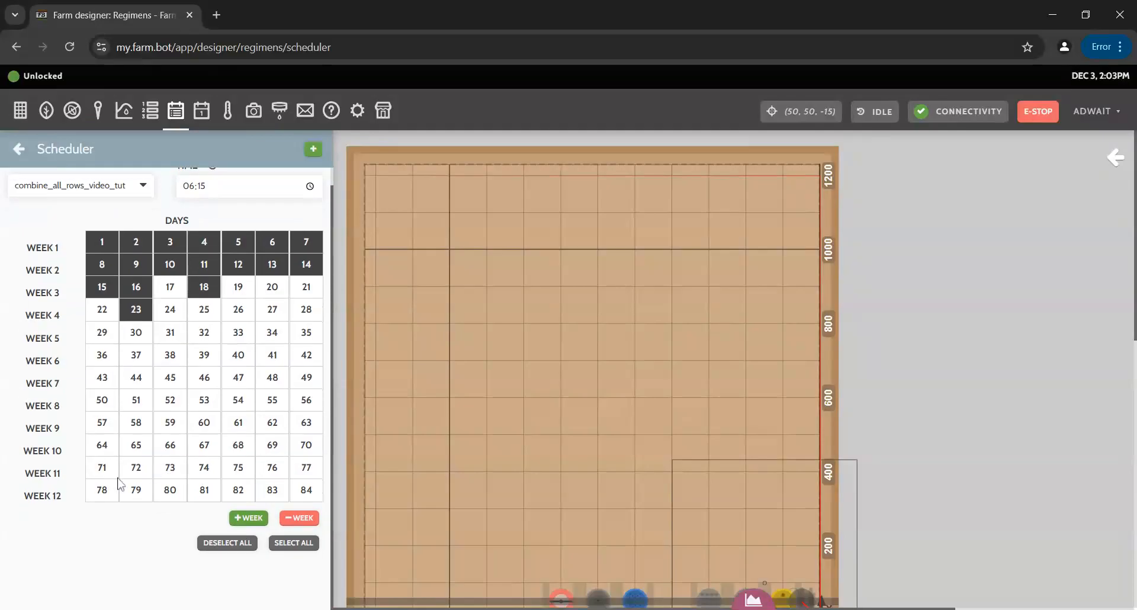
left_click(251, 518)
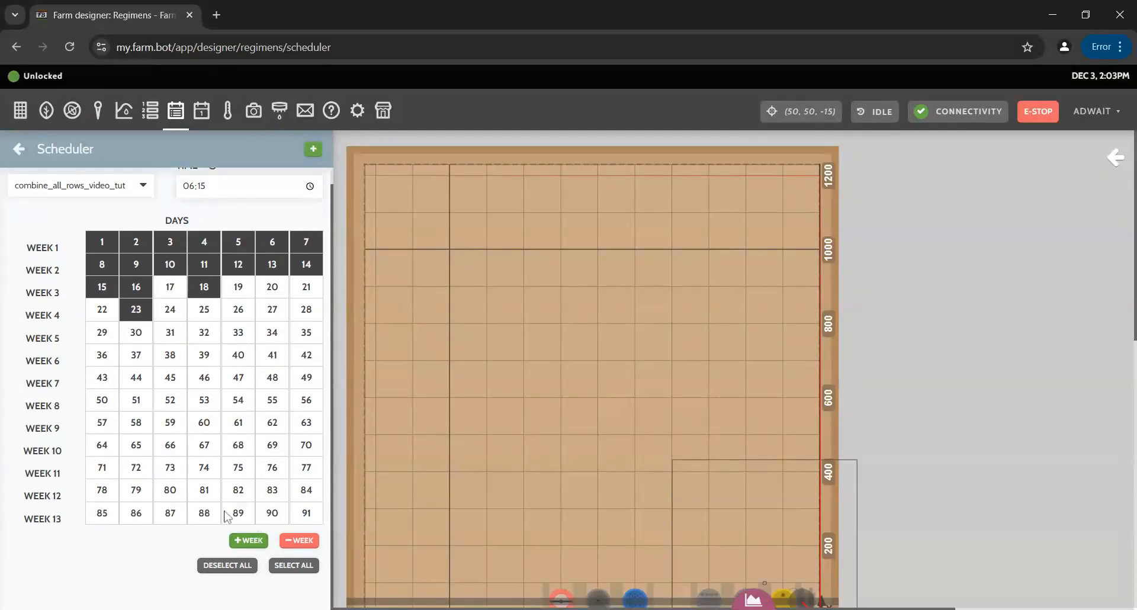
scroll(255, 524, "down", 1)
left_click(201, 337)
left_click(236, 335)
left_click_drag(272, 332, 308, 332)
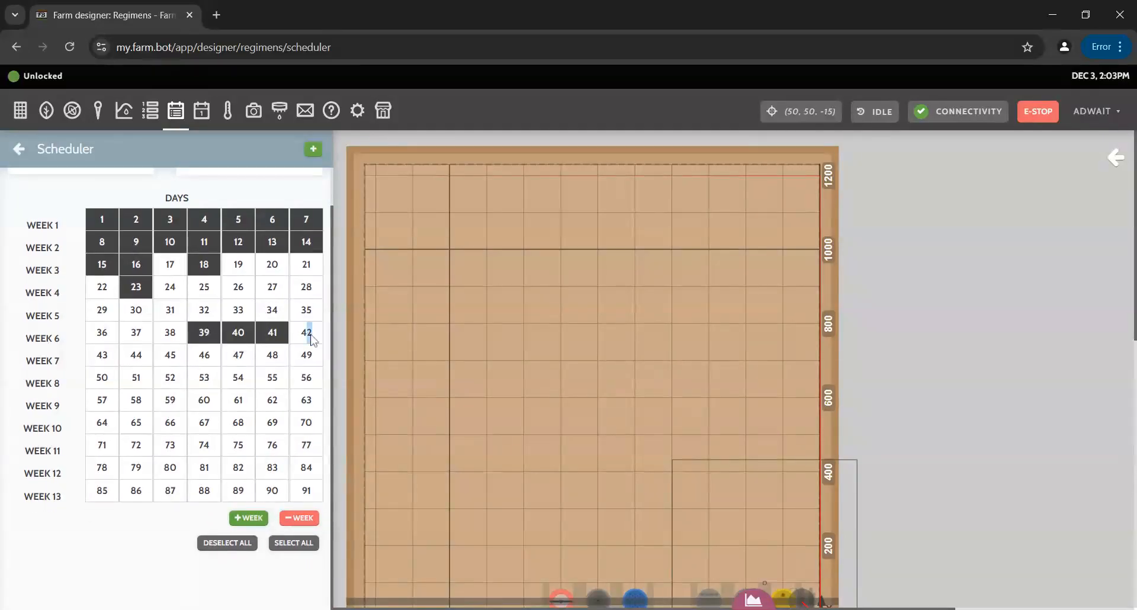
Select all days in the grid, then deselect them all.
left_click(288, 548)
left_click(245, 547)
scroll(132, 553, "up", 2)
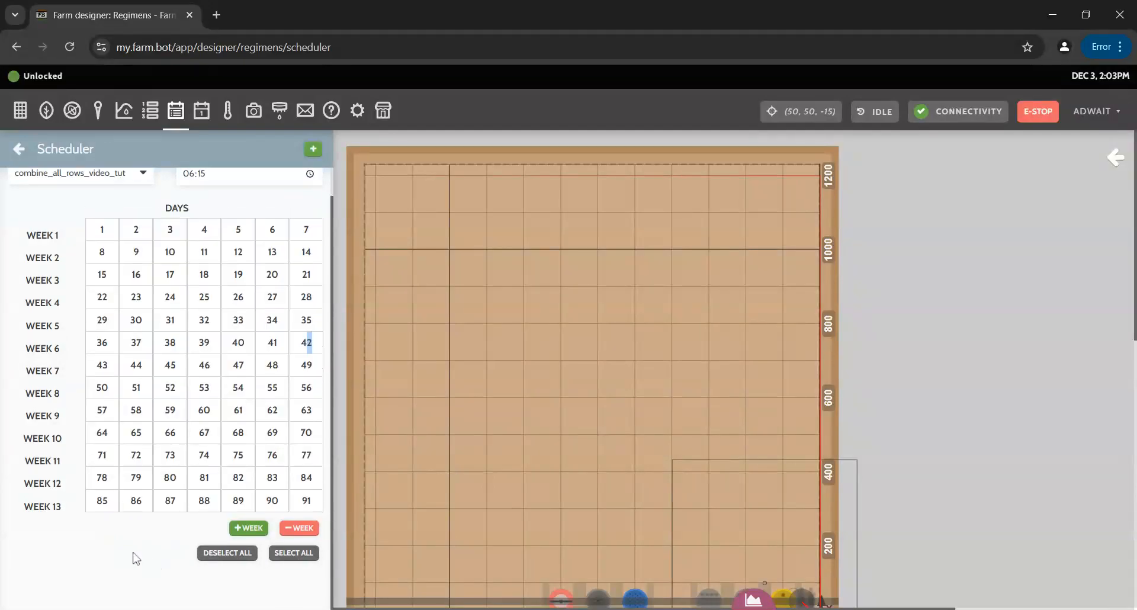
scroll(137, 527, "down", 1)
scroll(135, 532, "up", 1)
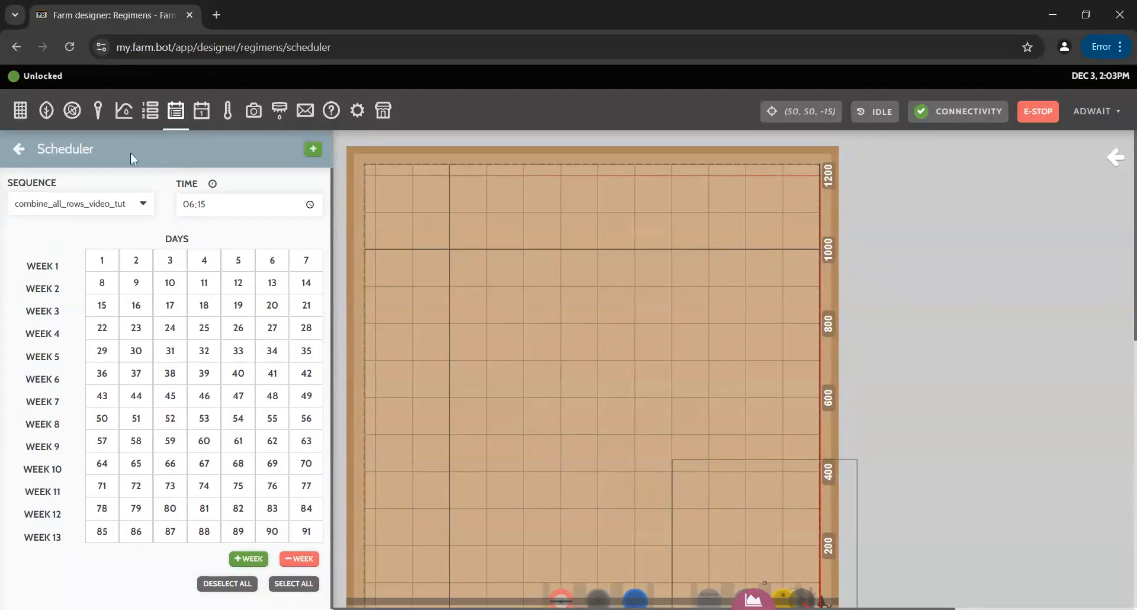
scroll(146, 228, "down", 1)
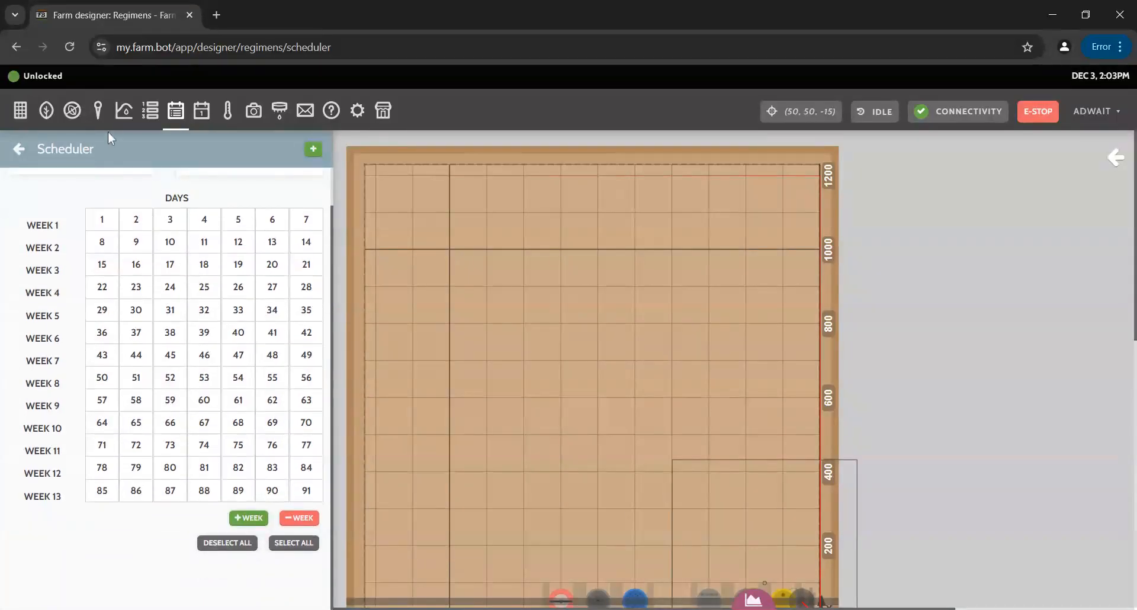
Re-mark days 1–7 of week 1 and go back to the regimen_for_video_tut editor.
left_click(99, 216)
left_click(140, 220)
left_click(173, 223)
left_click(232, 226)
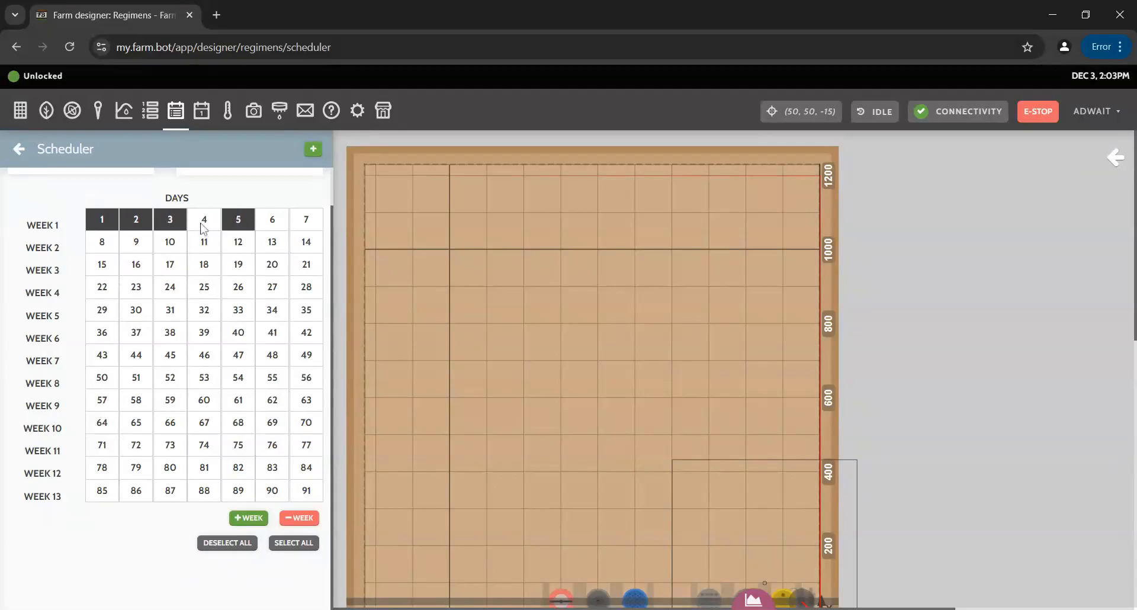
left_click(204, 227)
left_click(277, 228)
left_click(301, 223)
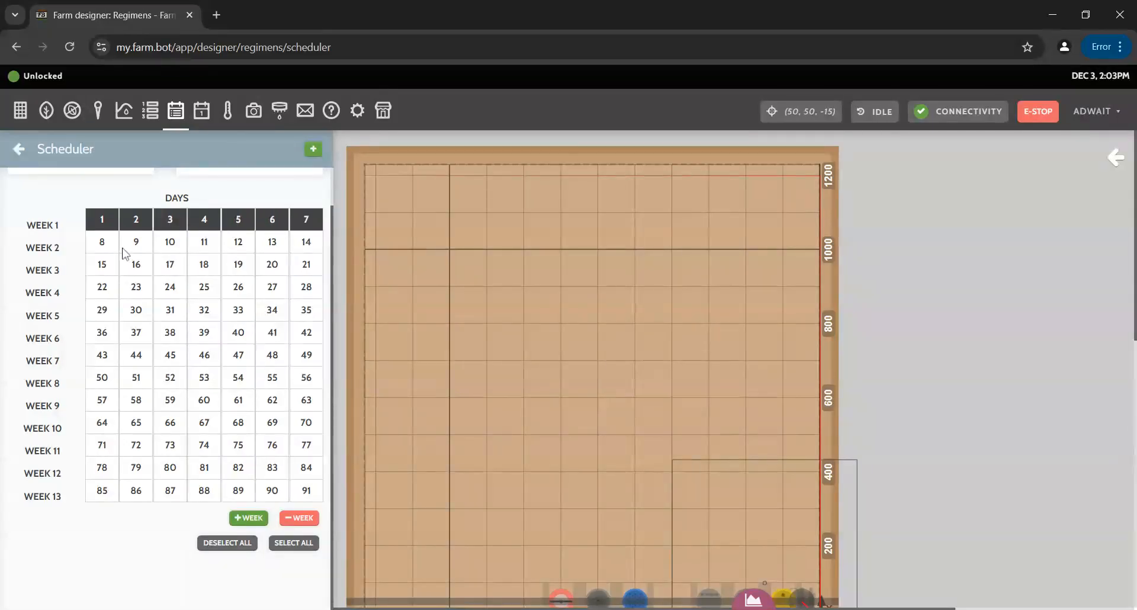
scroll(117, 524, "up", 1)
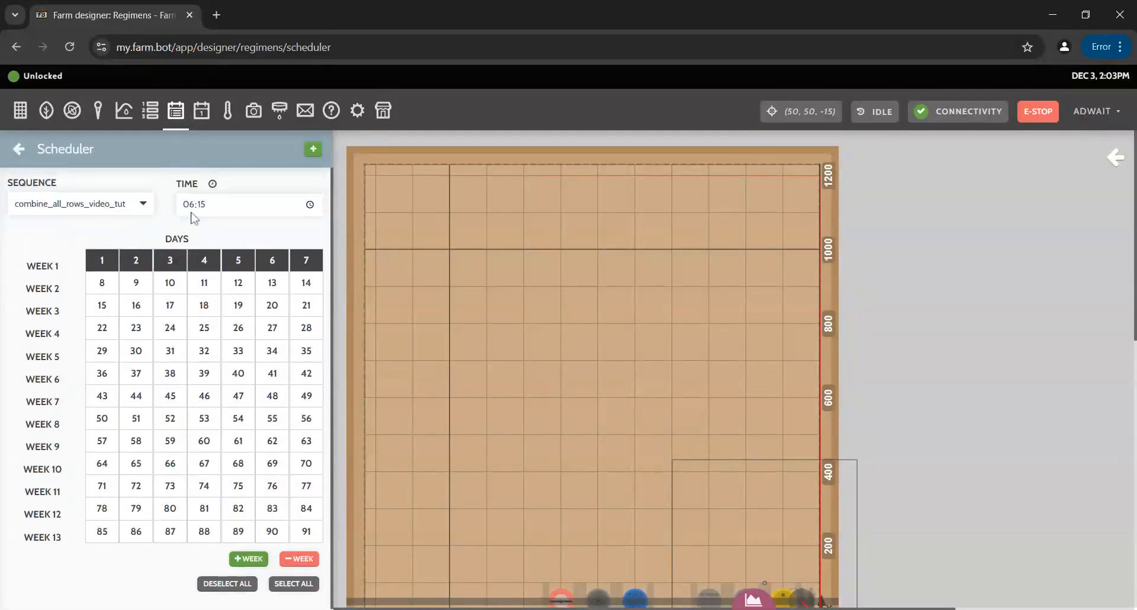
left_click(21, 151)
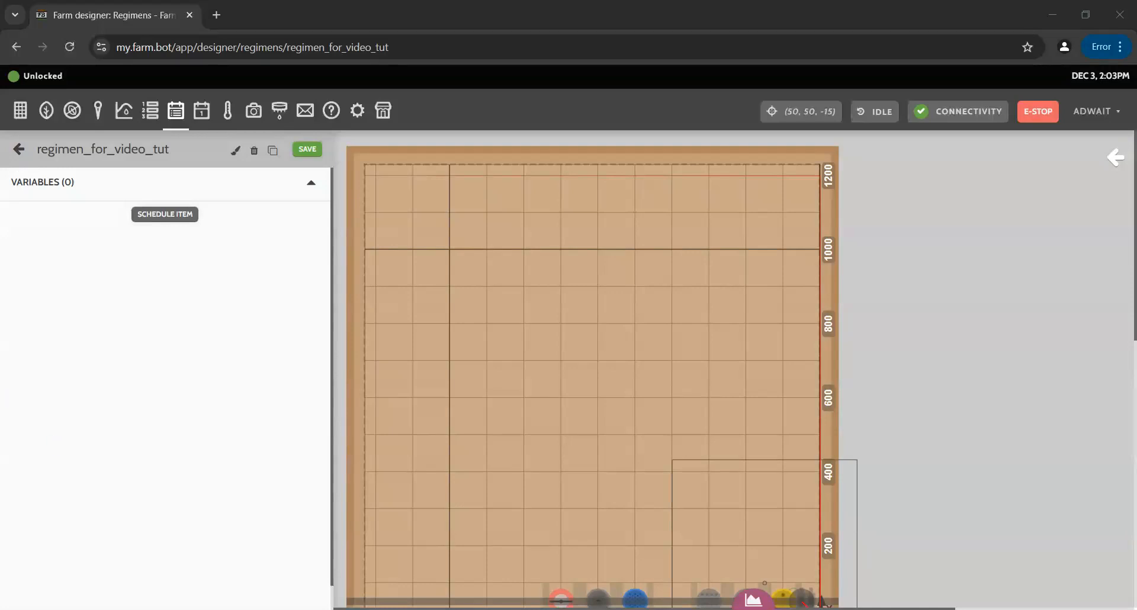
Save regimen_for_video_tut and return to the regimens list.
left_click(313, 158)
left_click(19, 153)
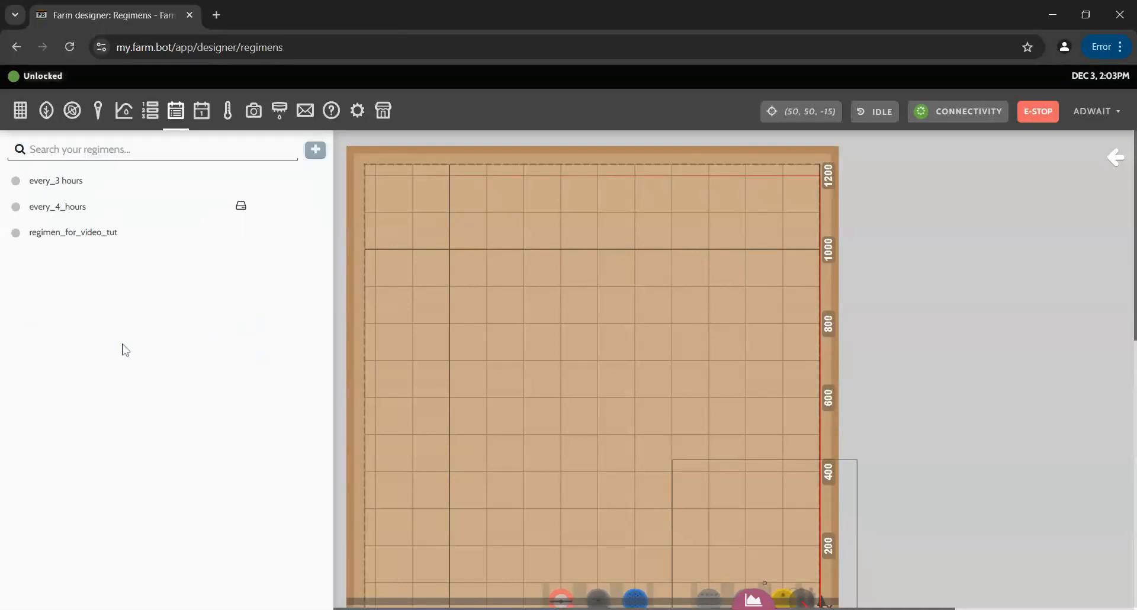
left_click(87, 237)
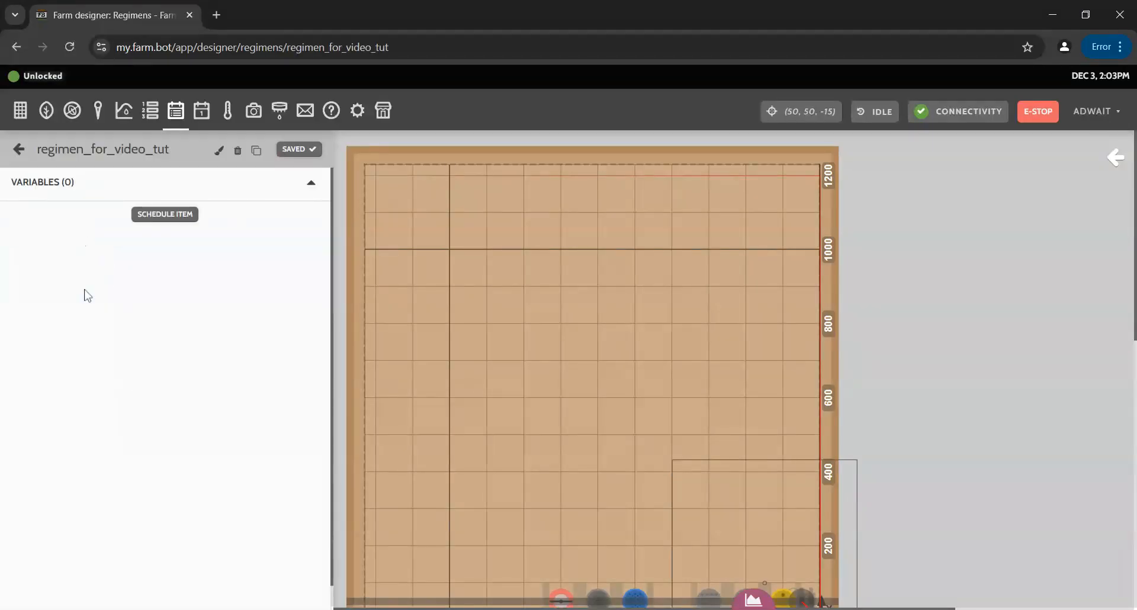
left_click(18, 153)
Look over the every_4_hours regimen for reference, then go back to the list.
left_click(78, 215)
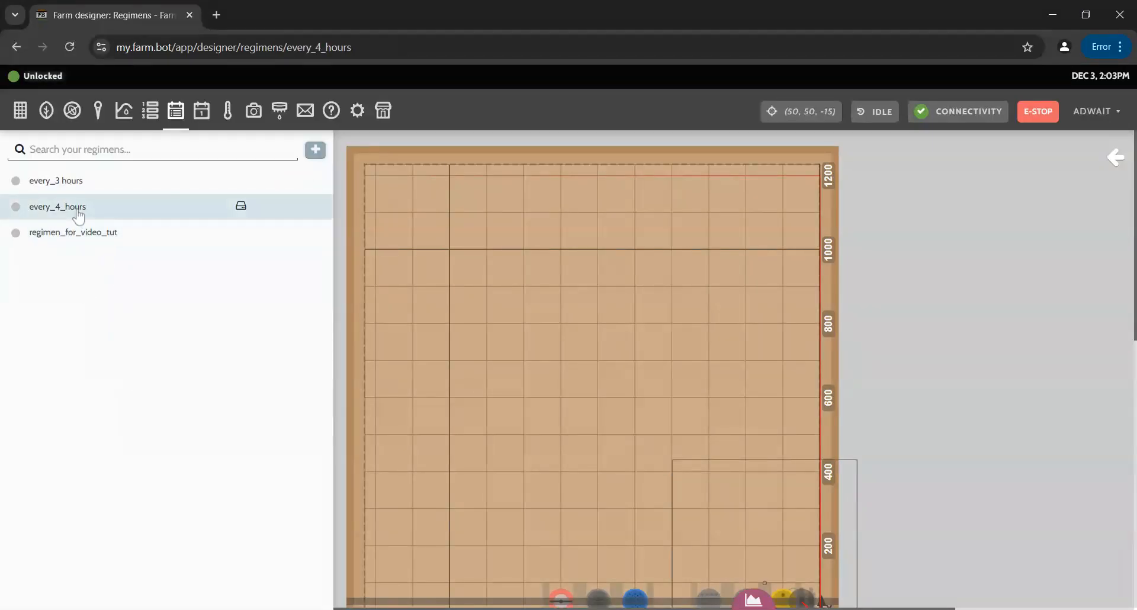
scroll(204, 355, "down", 3)
scroll(205, 370, "up", 3)
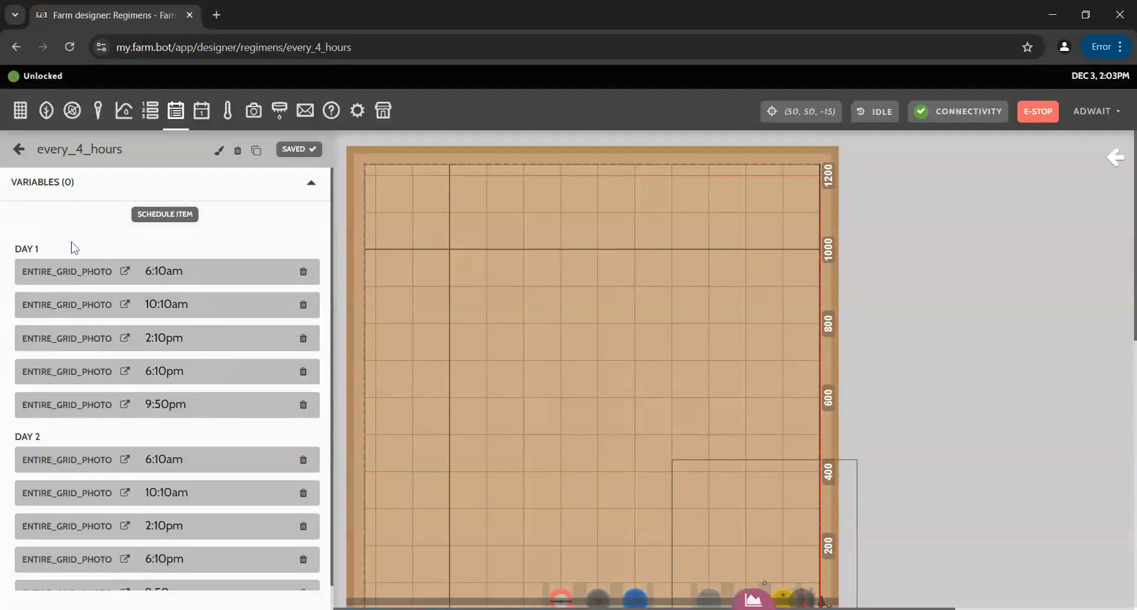
left_click(19, 149)
Reopen regimen_for_video_tut and bring up its Scheduler.
left_click(111, 236)
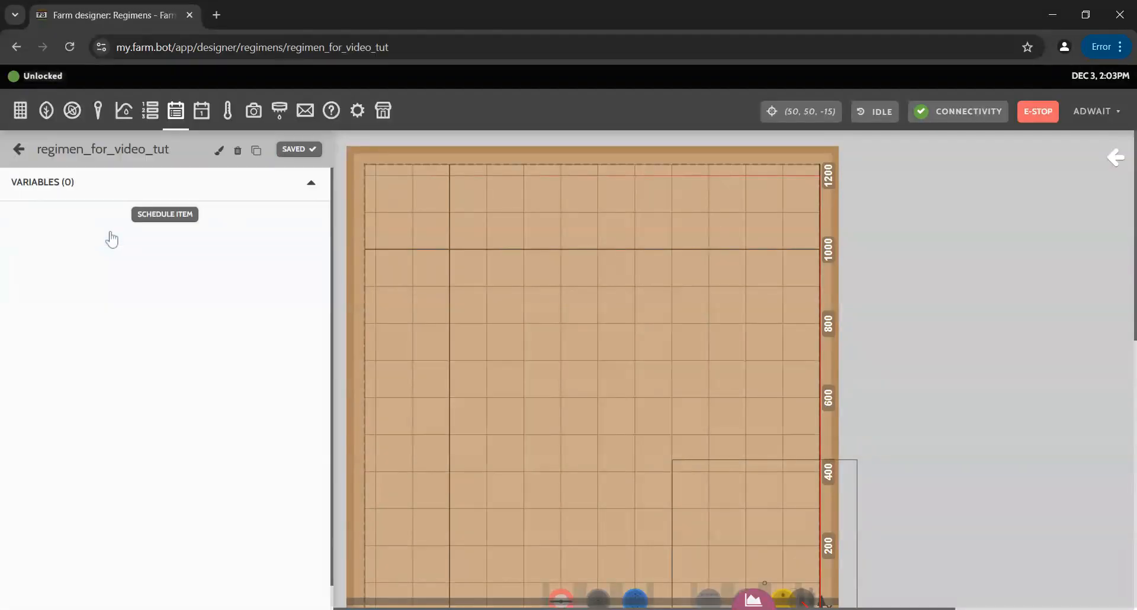
left_click(16, 151)
left_click(90, 233)
left_click(161, 213)
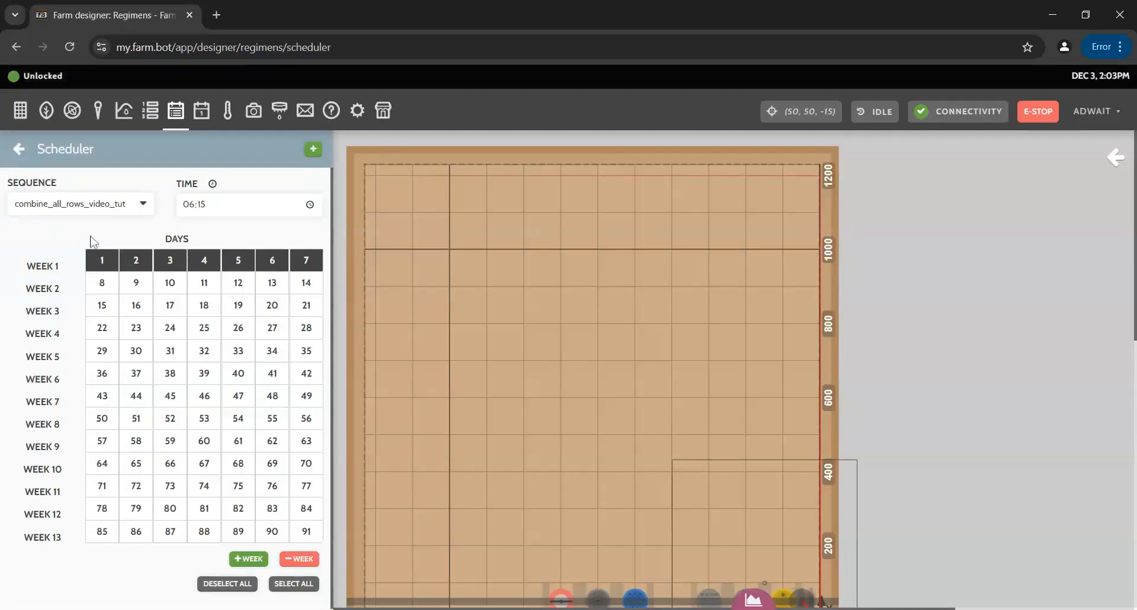
Mark every day and add combine_all_rows_video_tut at 06:15 to them all, then view the regimen's items.
scroll(153, 533, "down", 1)
scroll(152, 533, "up", 1)
scroll(294, 221, "down", 1)
scroll(208, 281, "up", 1)
left_click(290, 585)
scroll(157, 523, "down", 1)
scroll(148, 525, "up", 1)
left_click(313, 151)
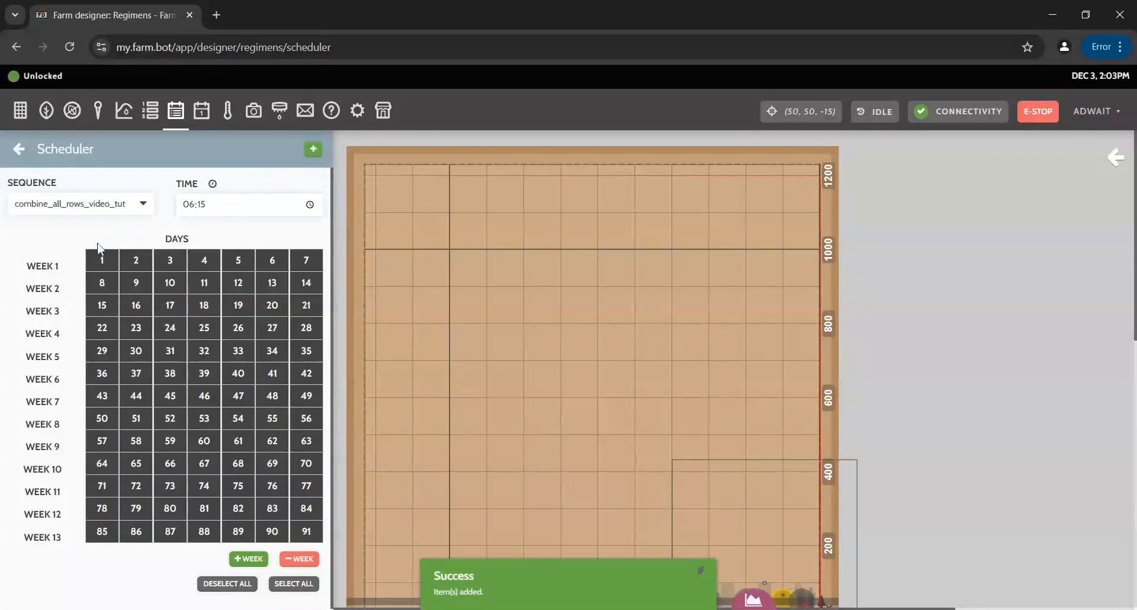
scroll(97, 317, "down", 1)
scroll(107, 306, "up", 1)
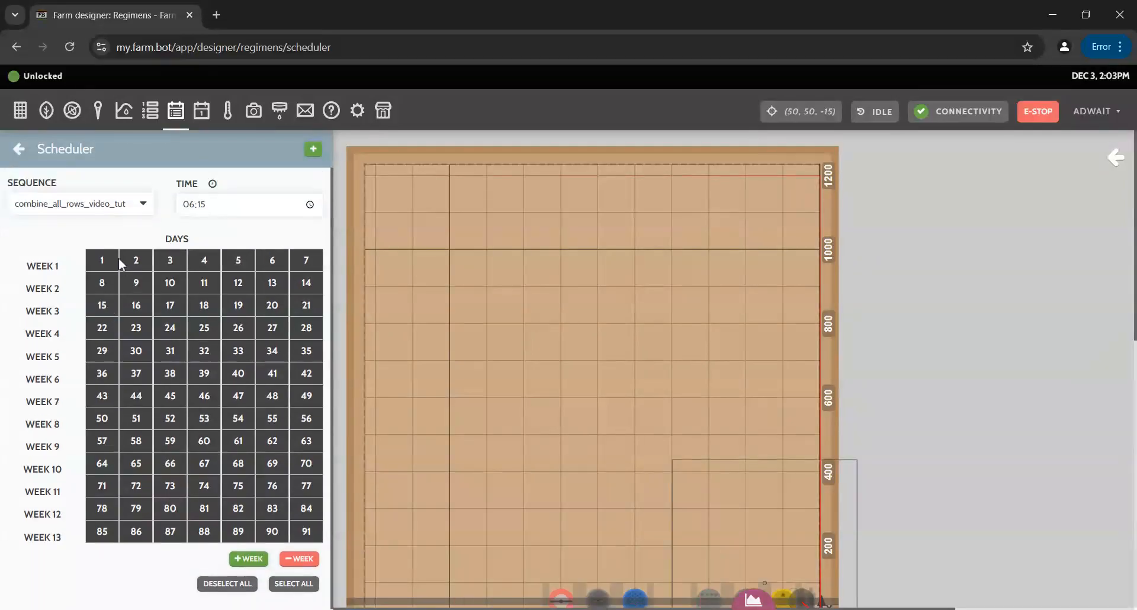
left_click(19, 155)
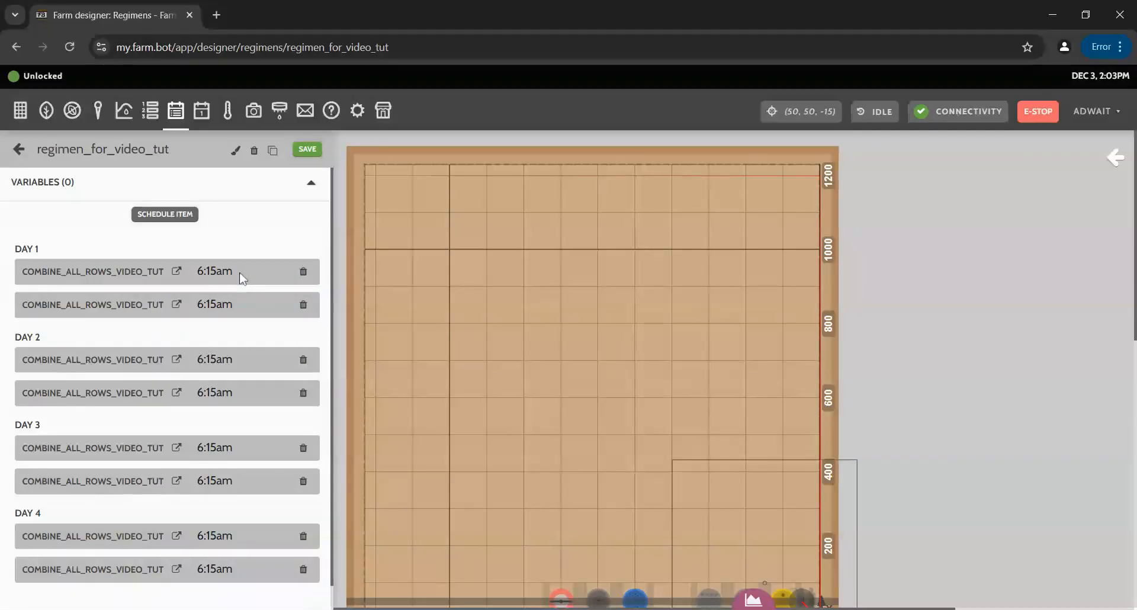
Save regimen_for_video_tut and reopen it from the regimens list to confirm it shows SAVED.
scroll(240, 276, "down", 2)
scroll(239, 276, "up", 2)
left_click(307, 149)
left_click(18, 149)
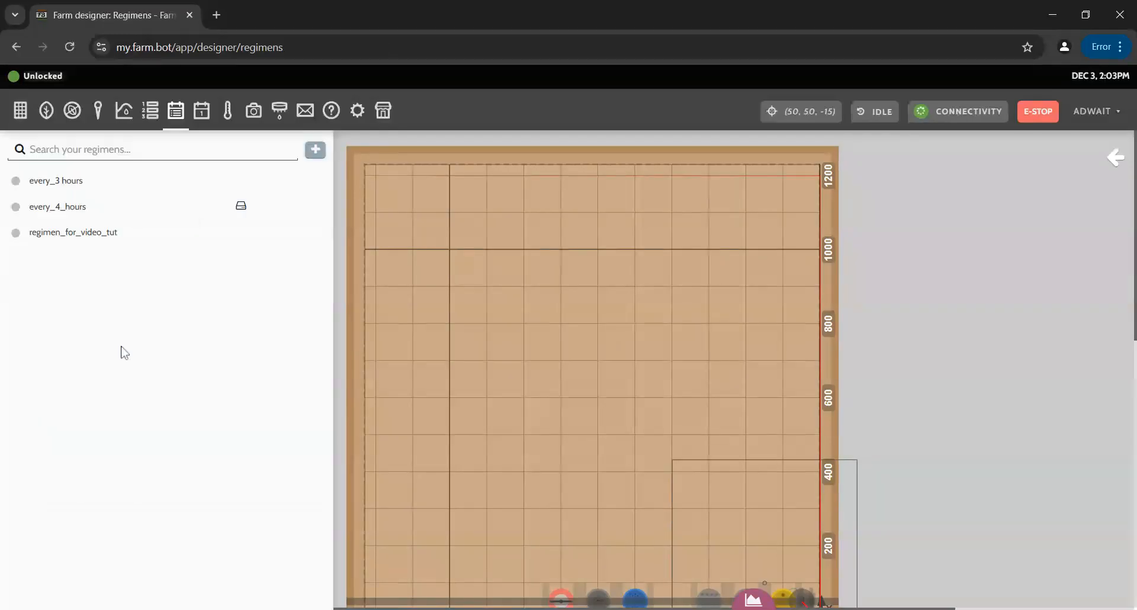
left_click(97, 241)
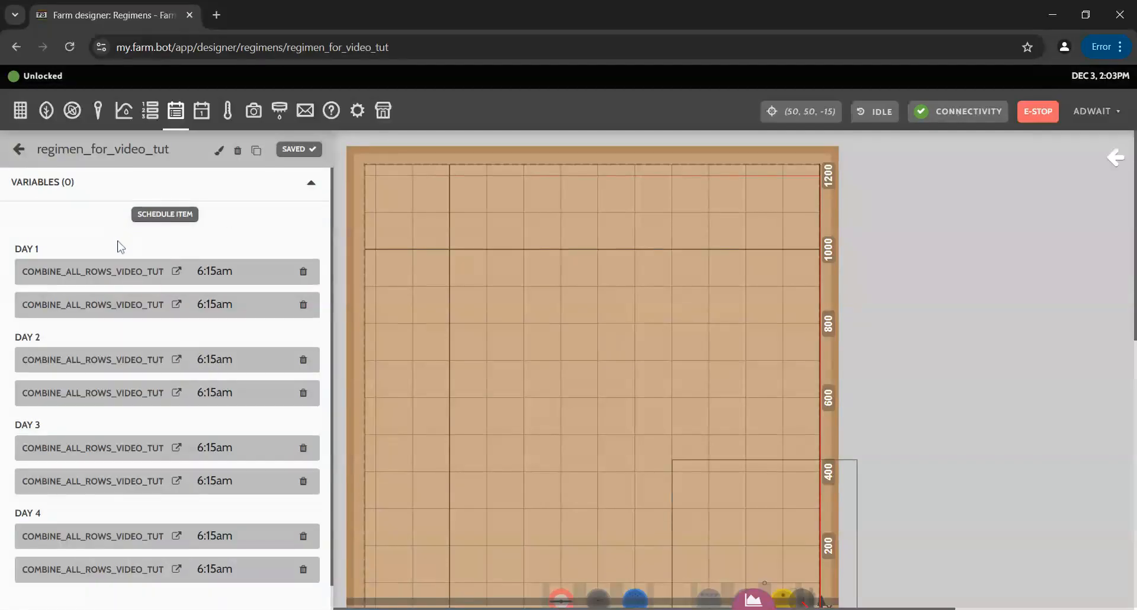